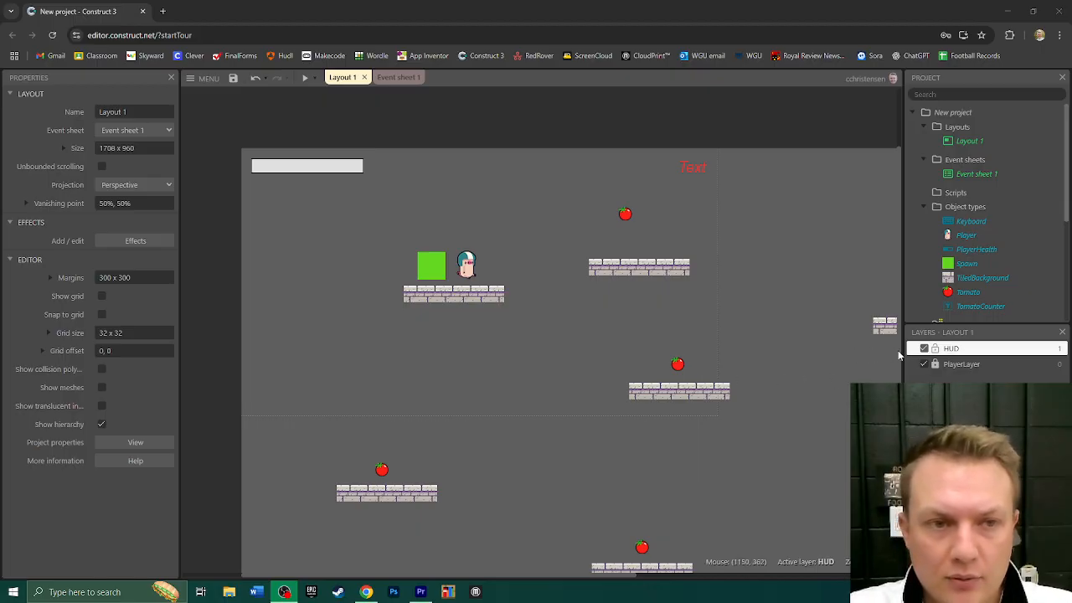
- Add a global number variable named HealthNum with initial value 3 to Event sheet 1
click(951, 350)
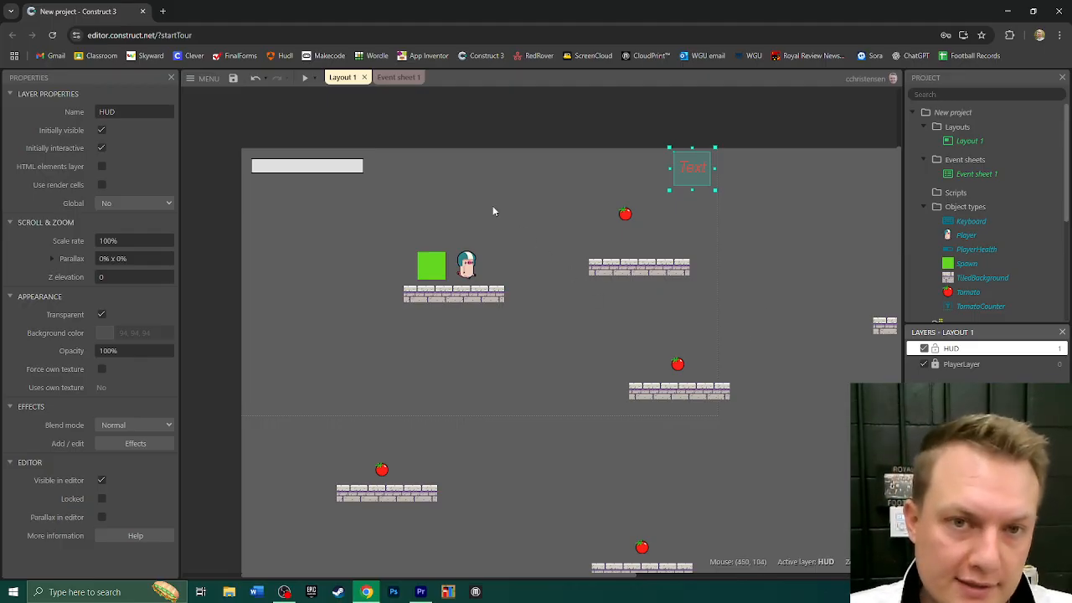
click(396, 77)
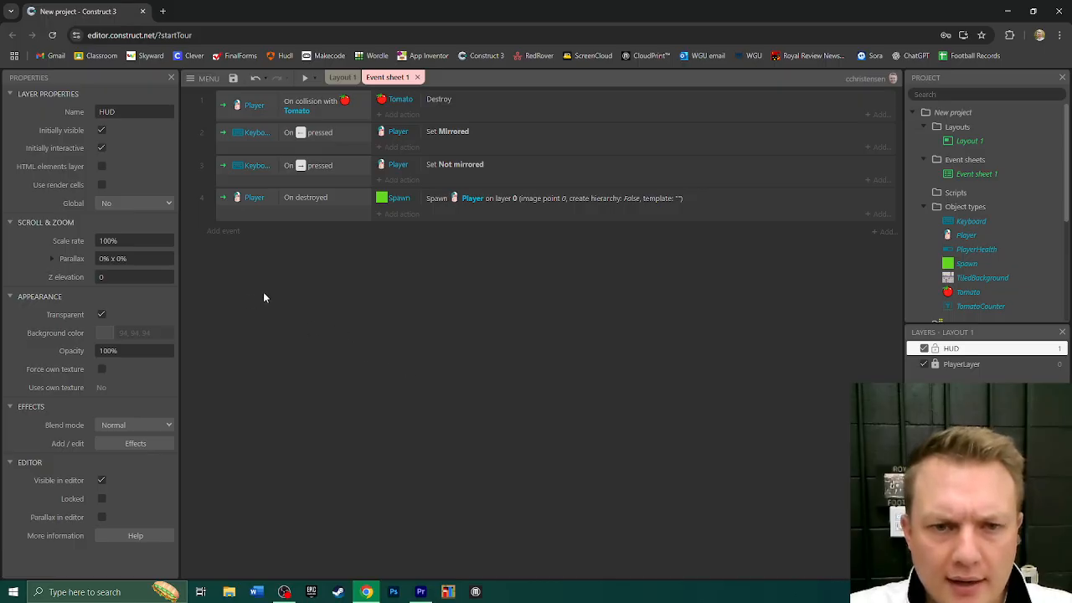
right_click(340, 315)
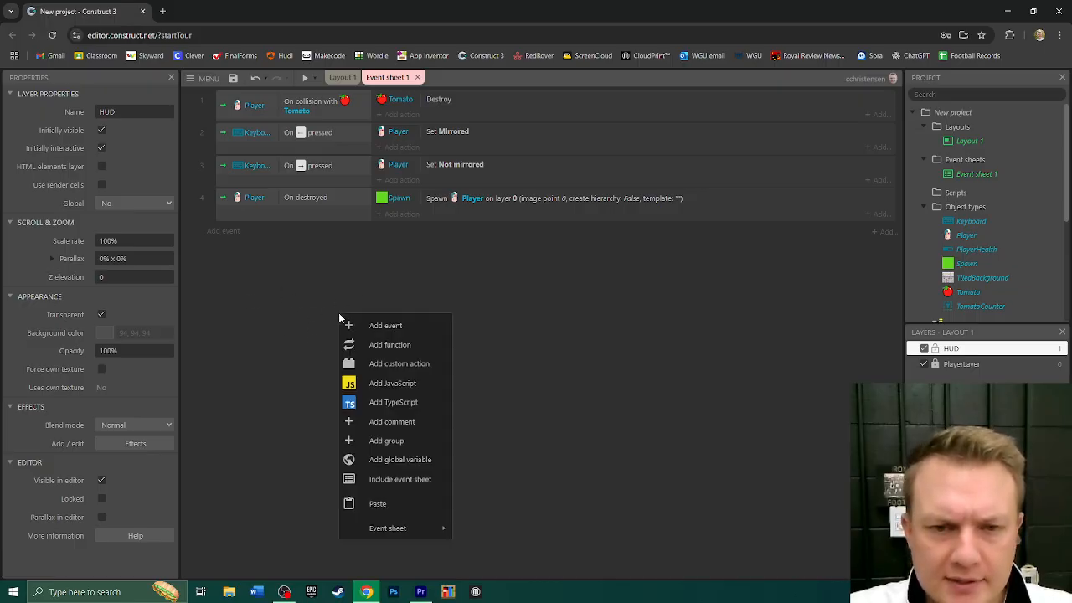
click(411, 460)
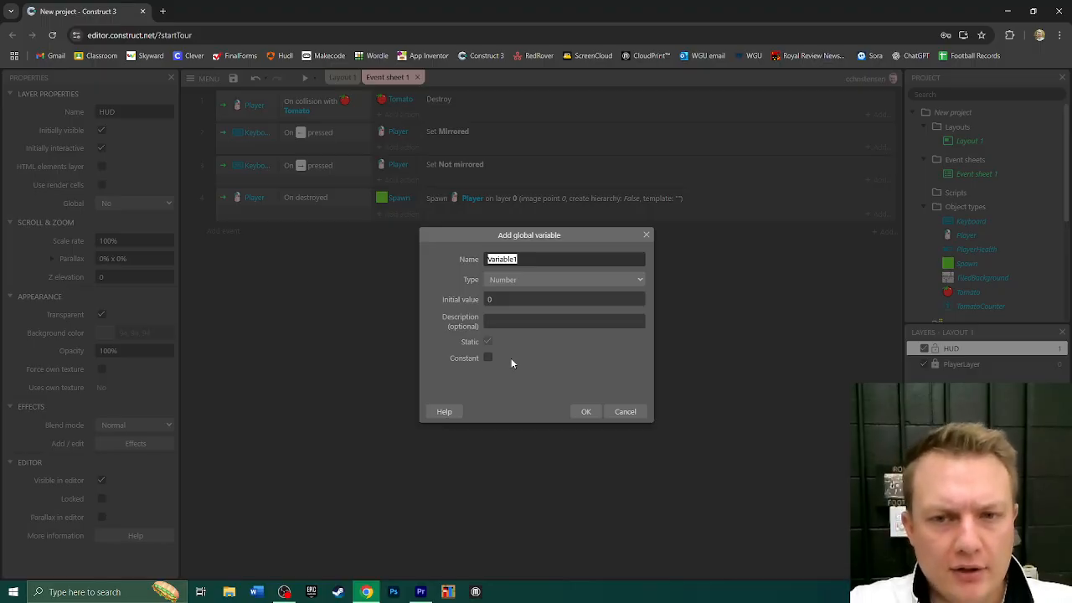
text(PlayerHealth)
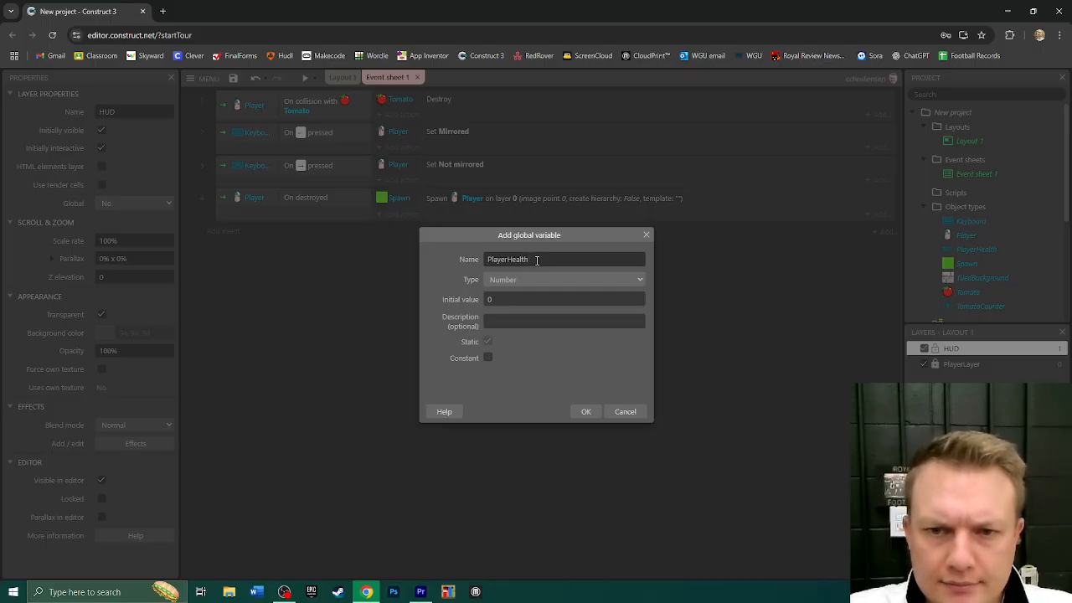
drag(522, 259, 419, 264)
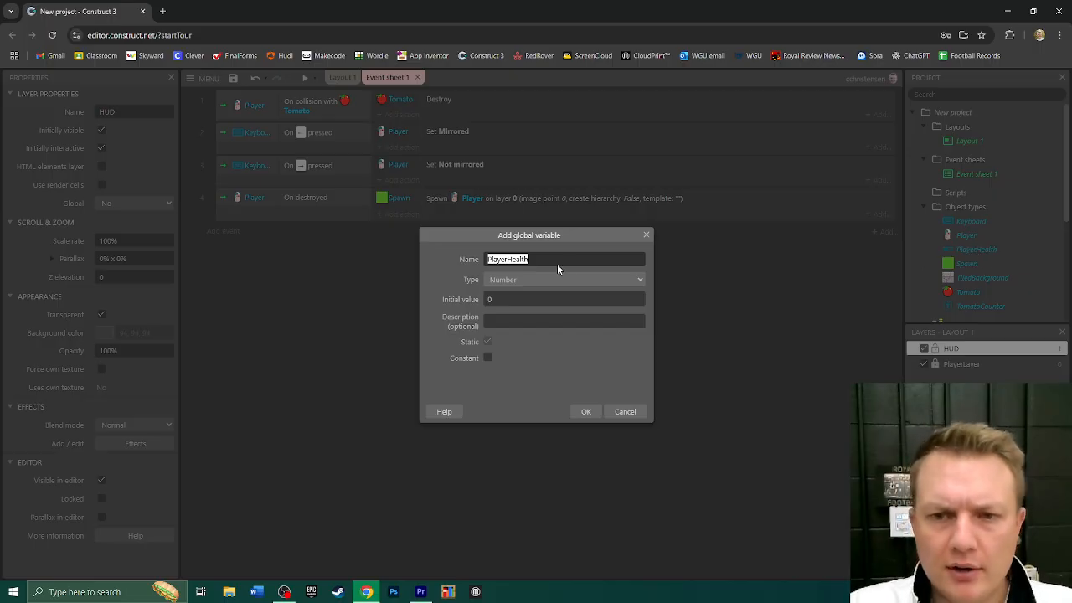
text(HealthNum)
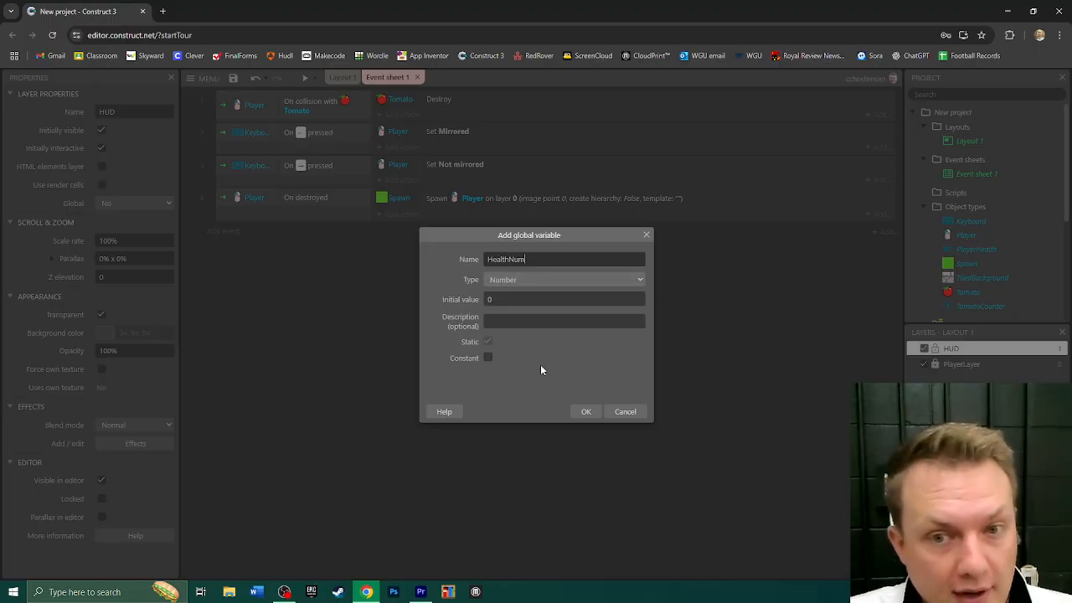
click(512, 299)
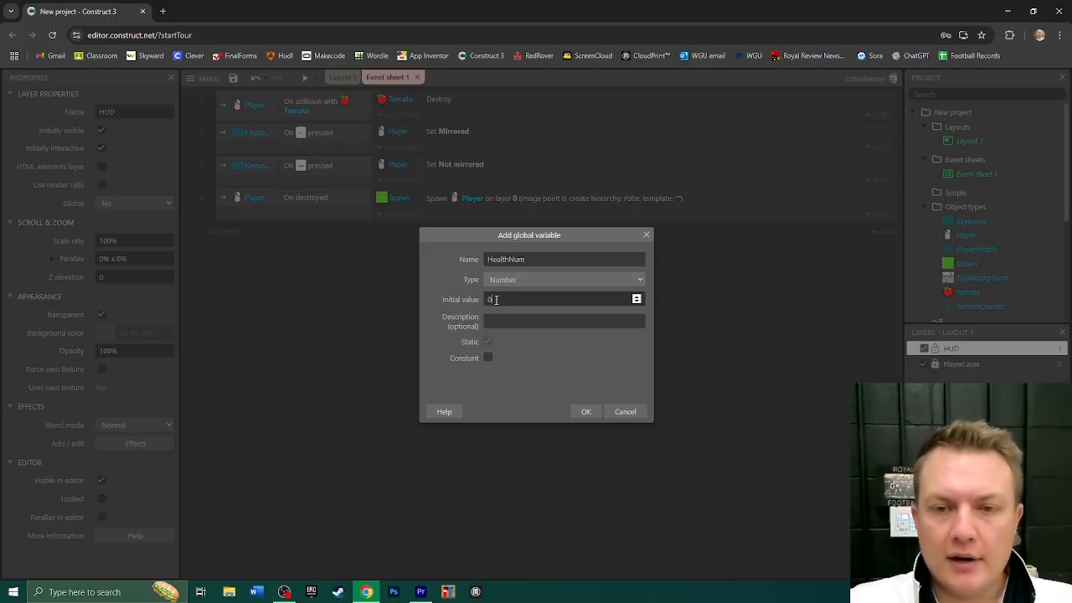
text(3)
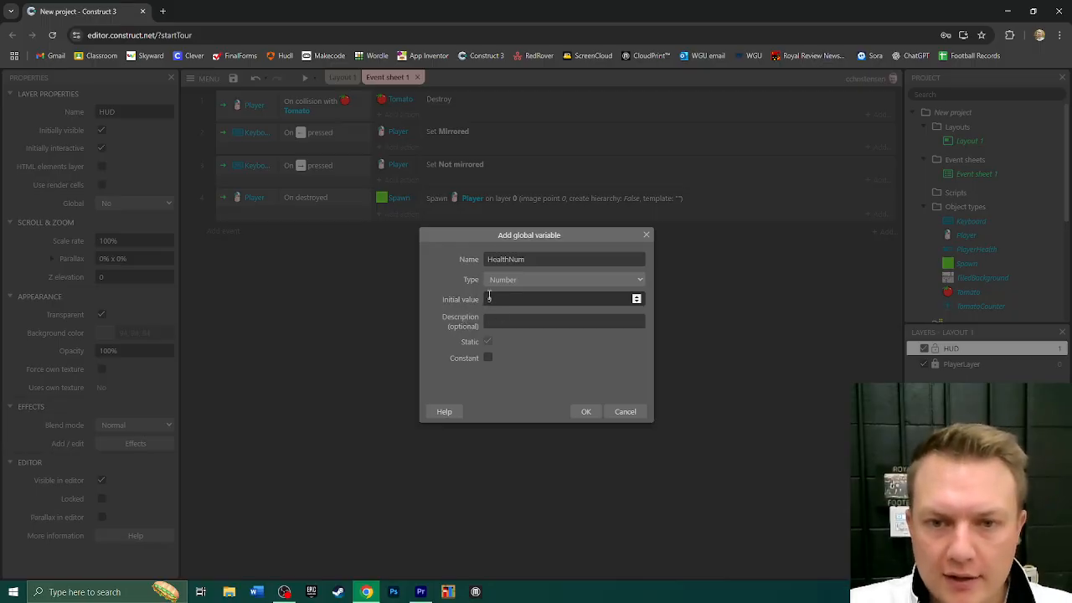
click(587, 413)
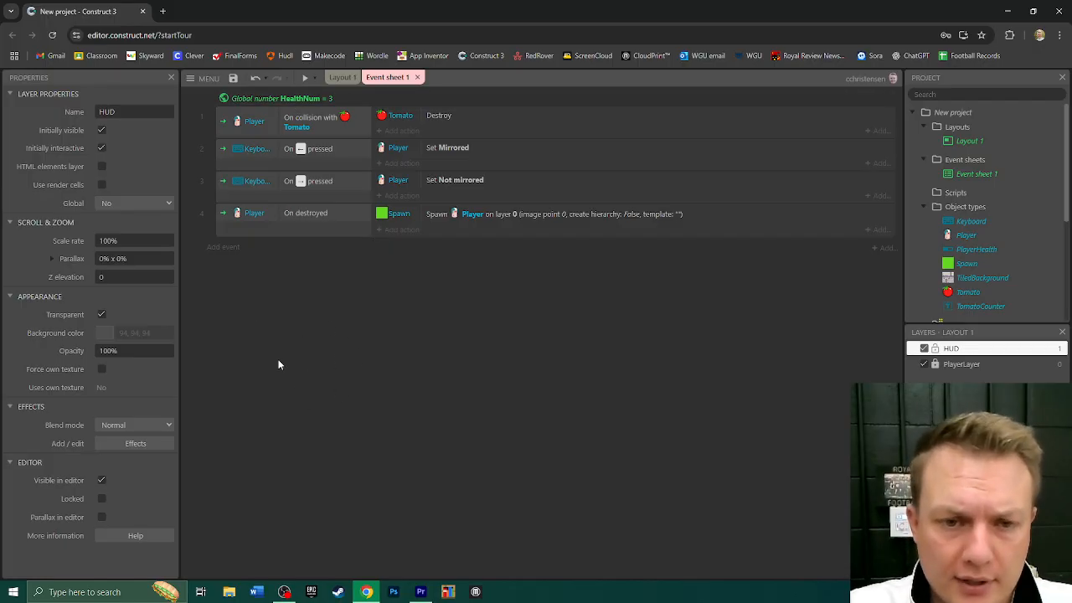
- Add a second global number variable named TomatoNum with initial value 0 to the event sheet
right_click(311, 344)
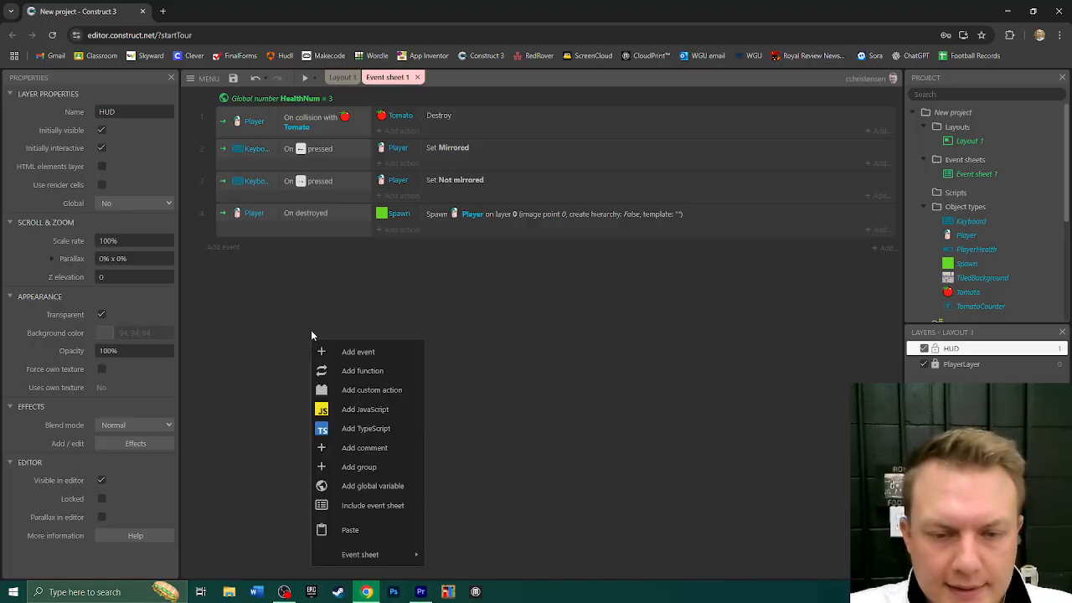
click(373, 487)
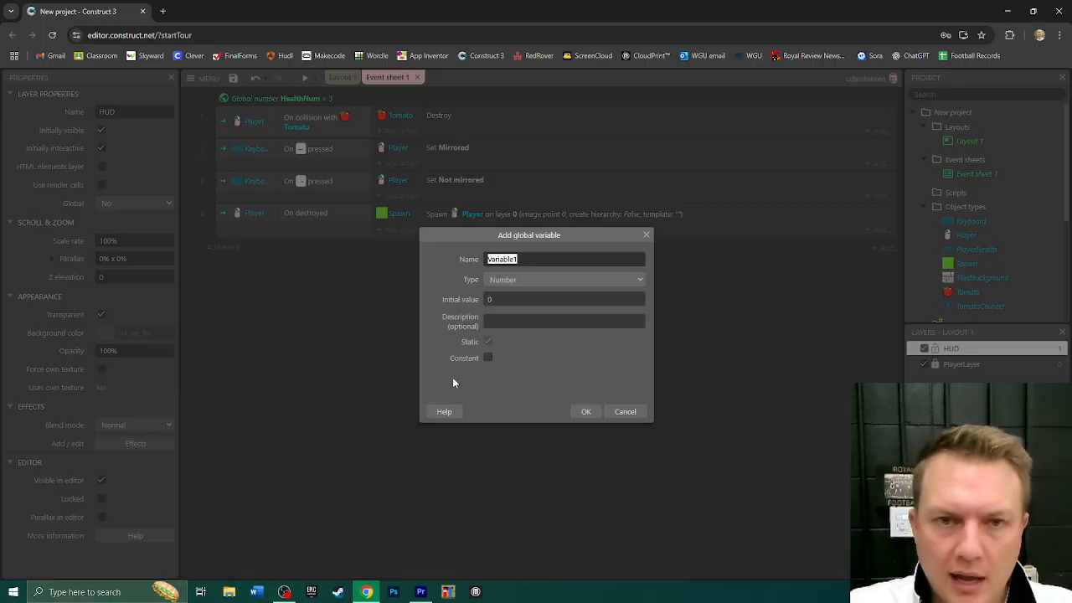
text(TomatoNum)
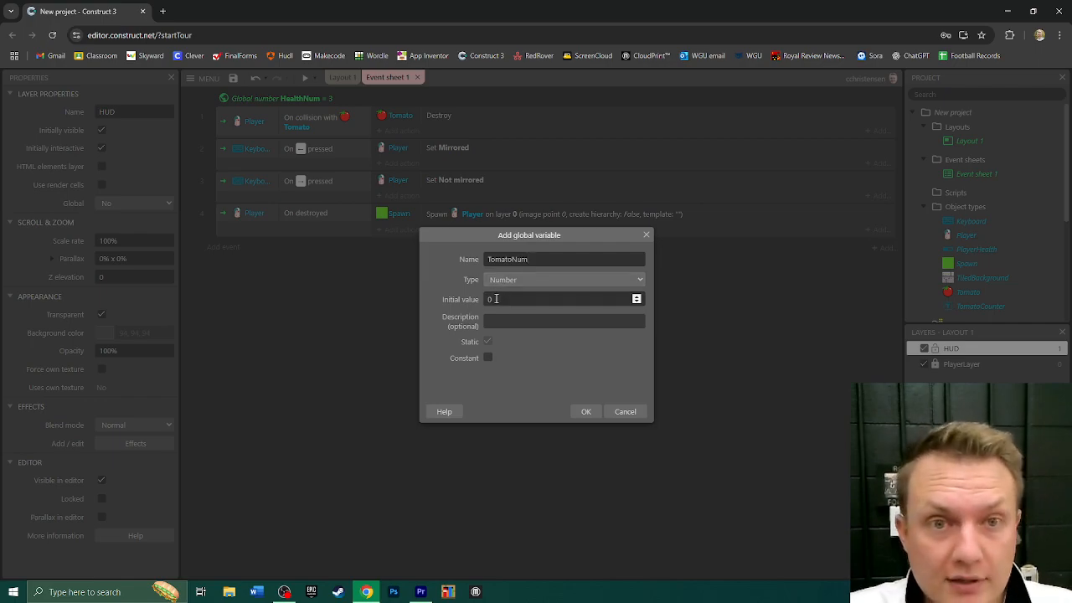
click(588, 412)
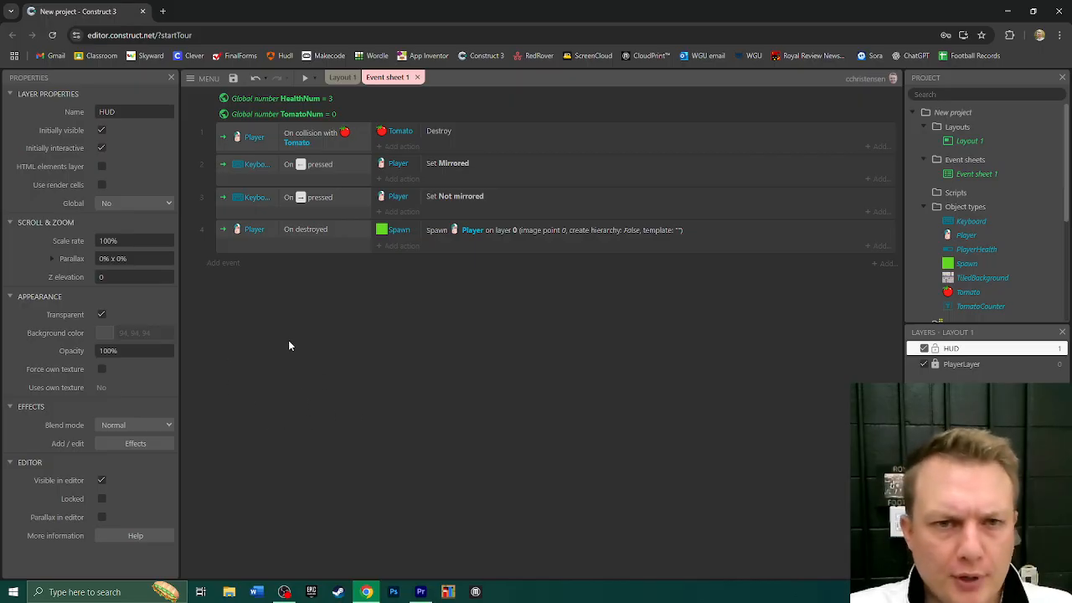
- Add a System 'Every tick' event and start a new action in it for the PlayerHealth object
click(224, 263)
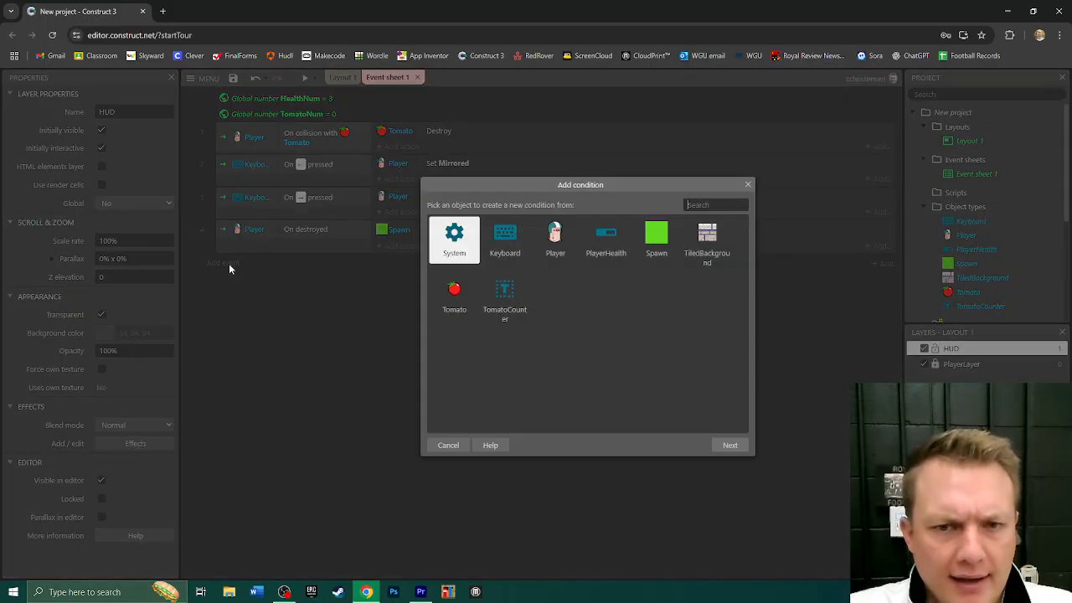
double_click(461, 242)
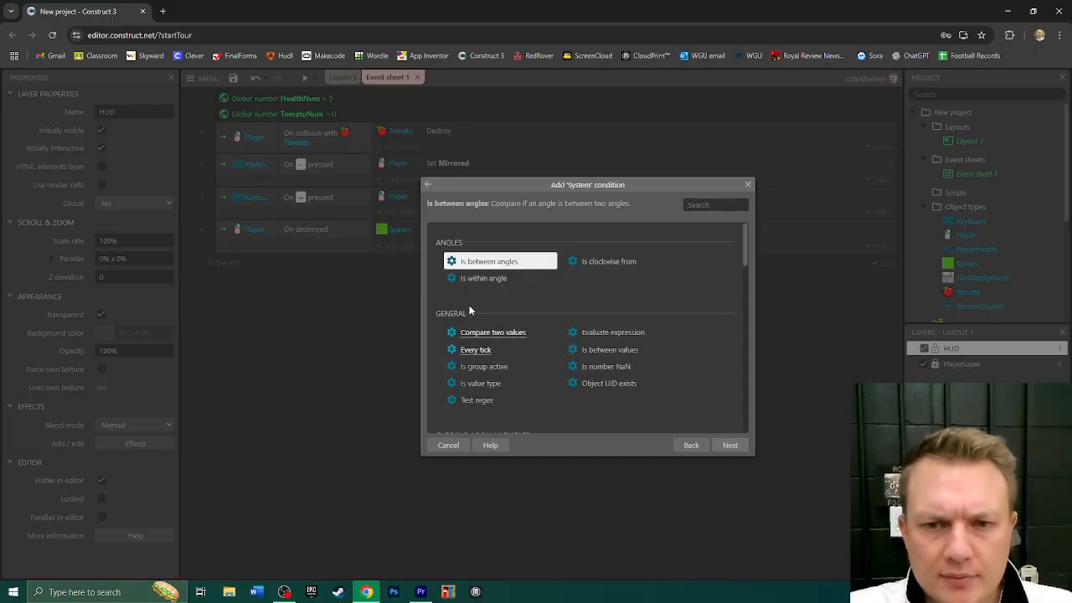
double_click(486, 356)
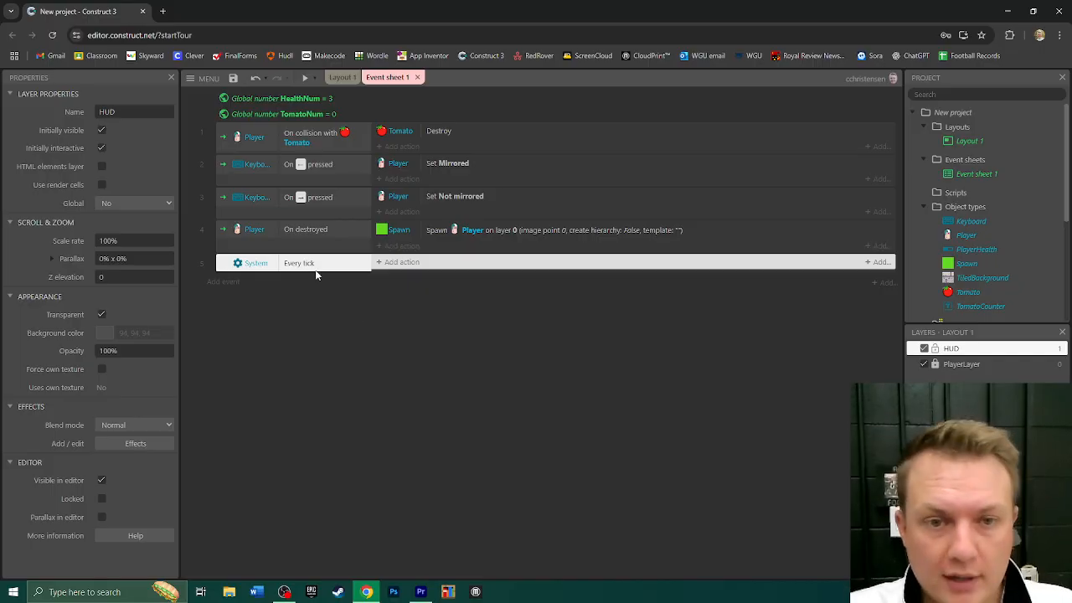
click(397, 263)
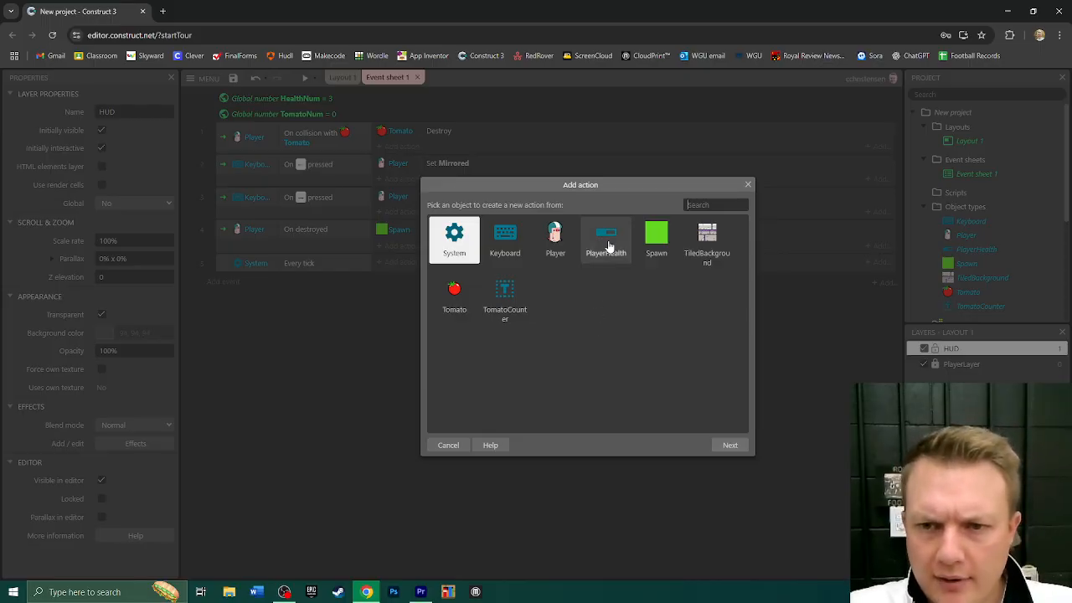
double_click(607, 242)
text(setva)
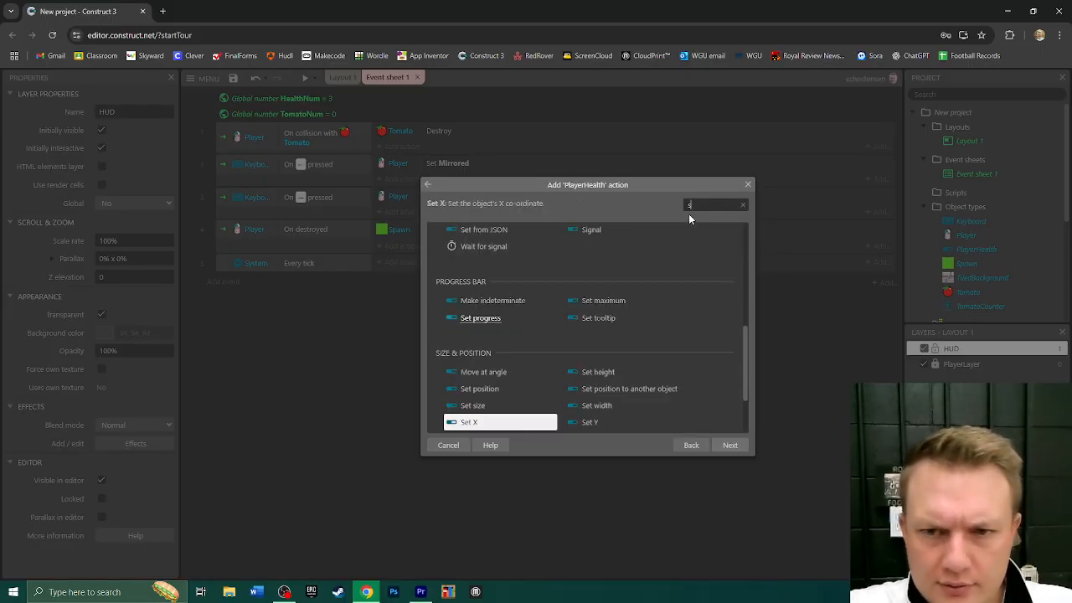
key(BackSpace)
key(BackSpace)
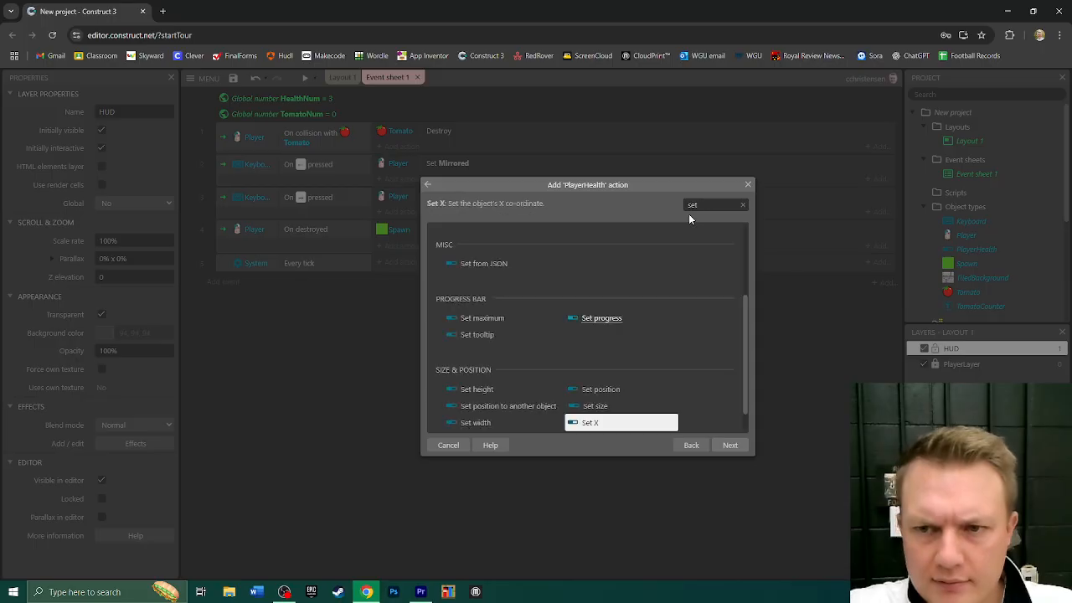
text(v)
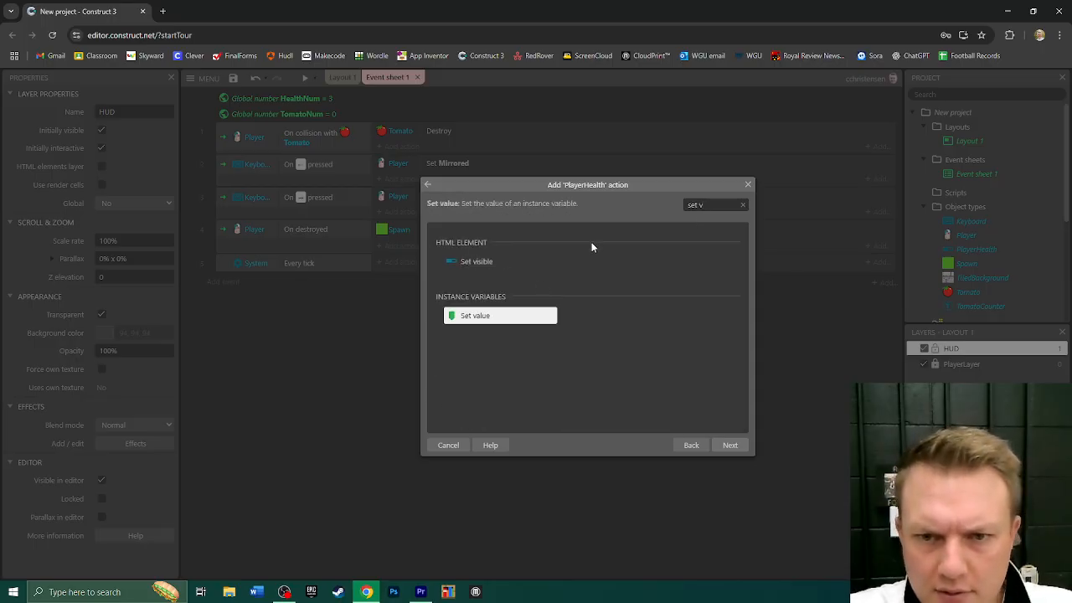
key(BackSpace)
key(BackSpace)
key(BackSpace)
key(BackSpace)
key(BackSpace)
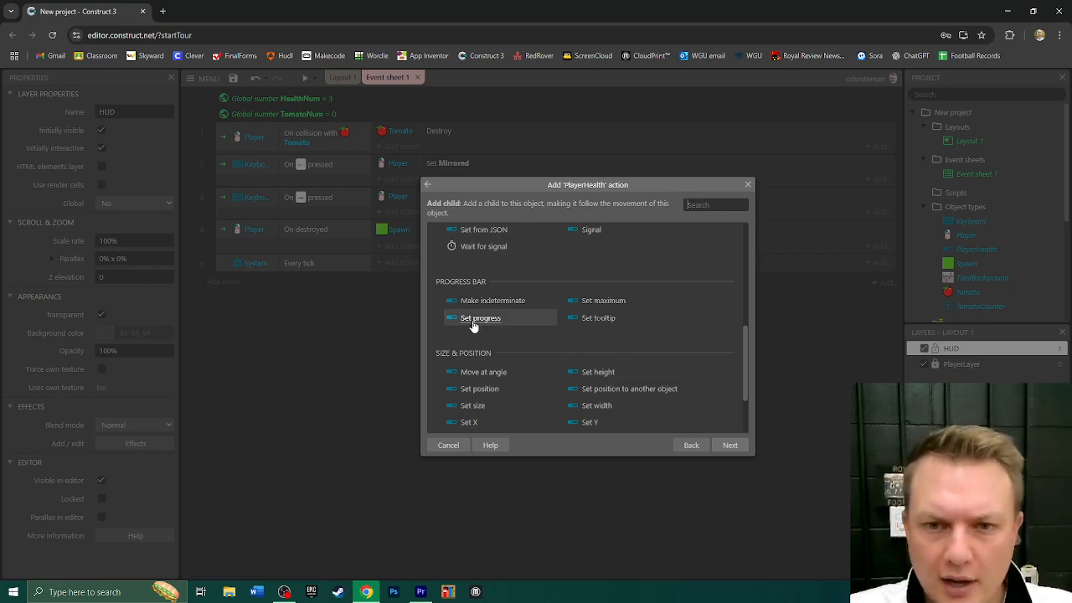
- Choose the Set progress action for PlayerHealth and set its value to the HealthNum variable
text(set pro)
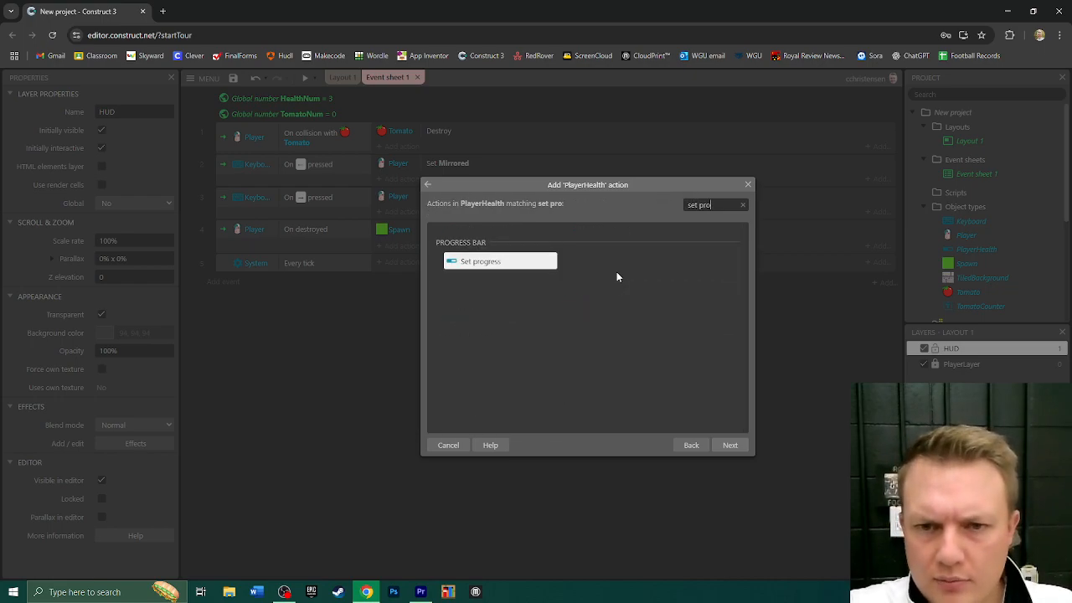
double_click(484, 263)
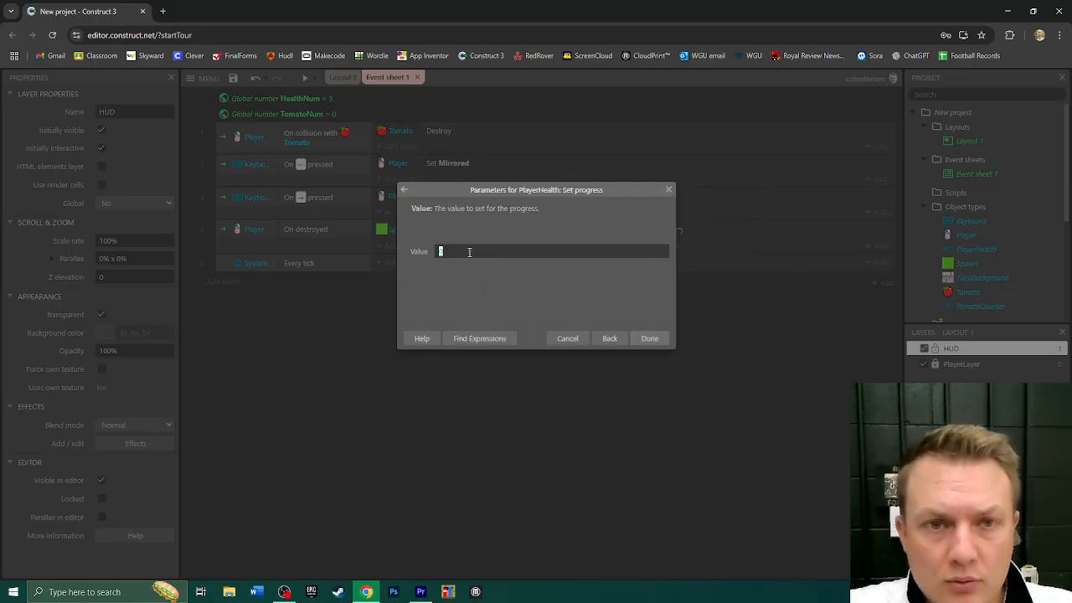
text(HealthNum)
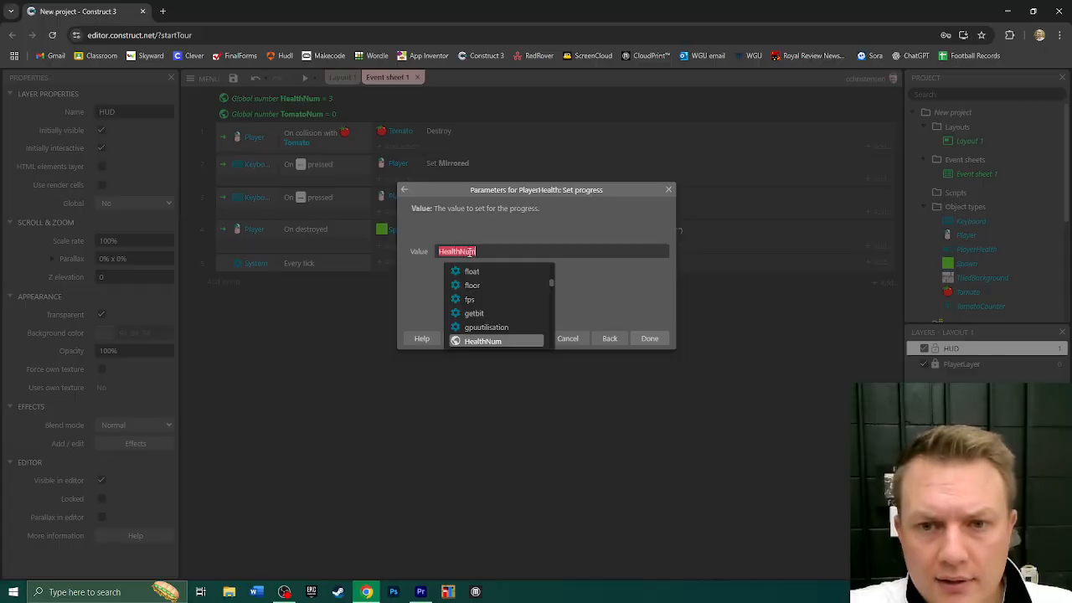
click(470, 253)
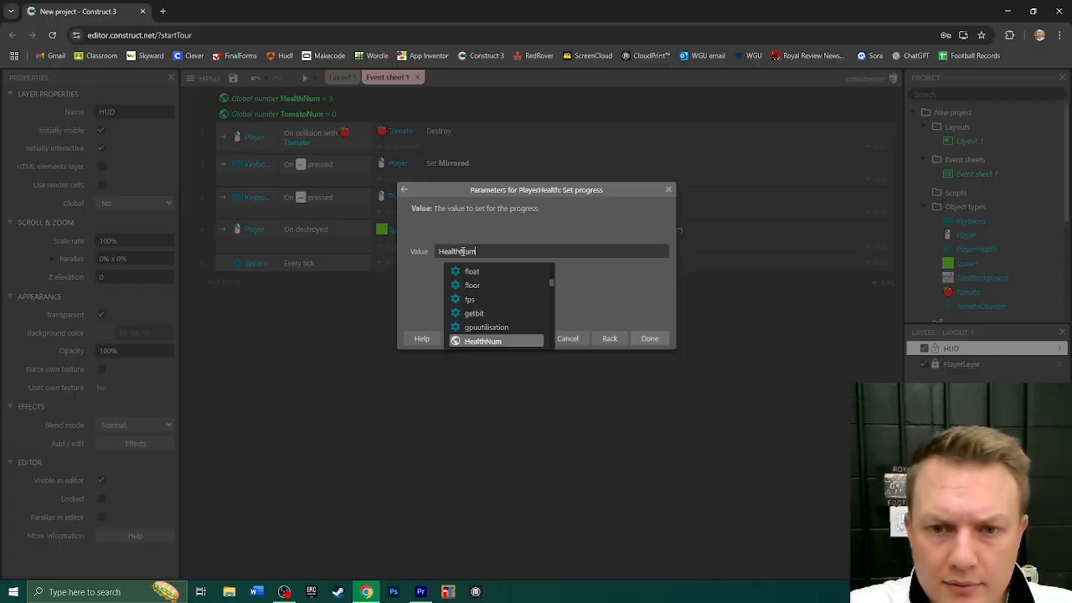
click(489, 343)
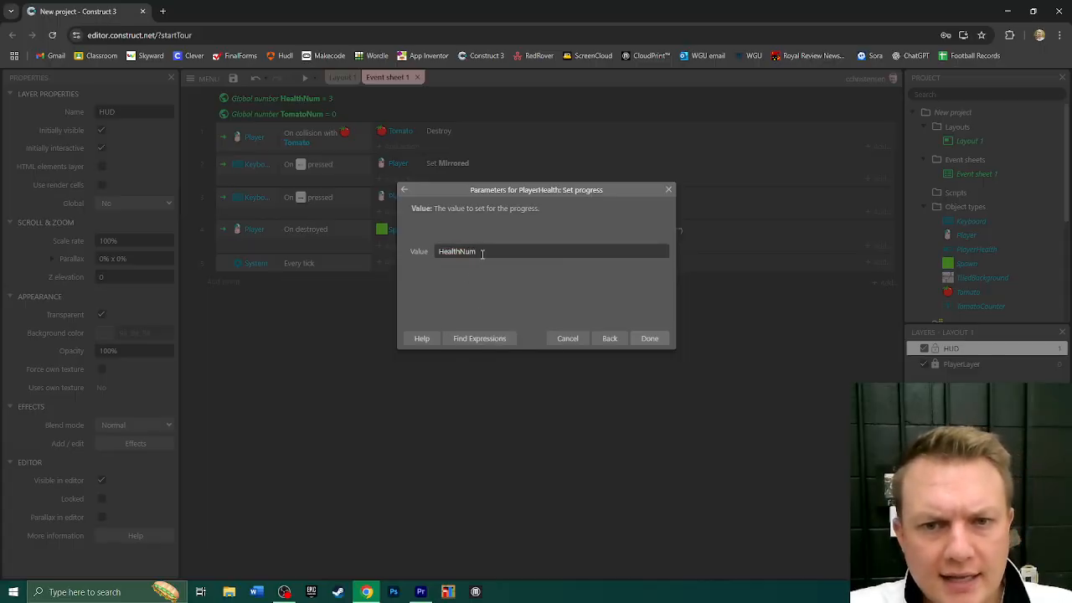
click(650, 338)
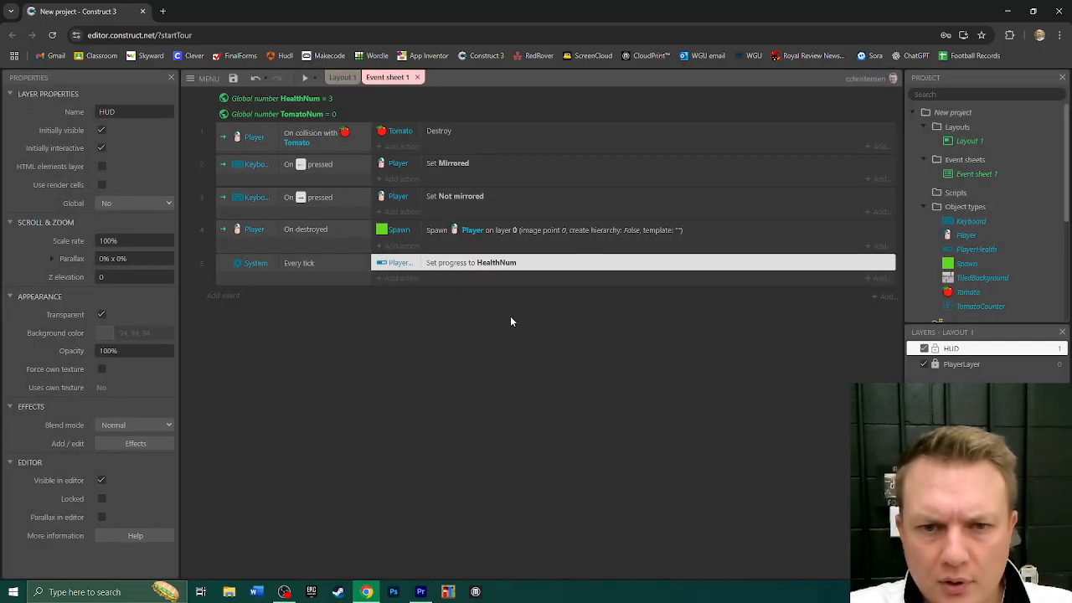
- Add a Set text action for TomatoCounter to the 'Every tick' event, using the TomatoNum variable as its text
click(394, 279)
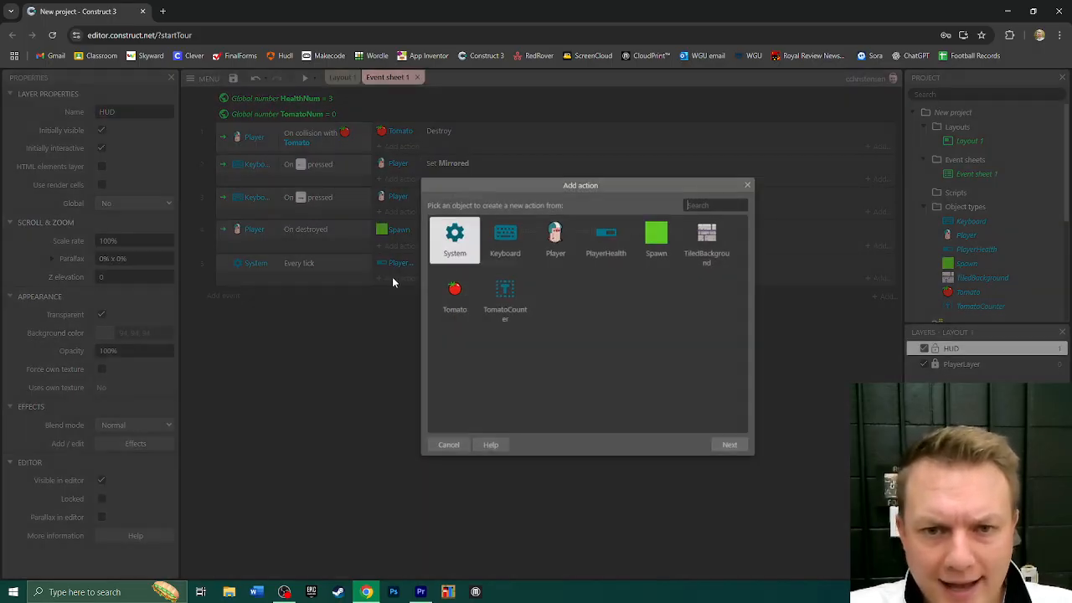
double_click(514, 306)
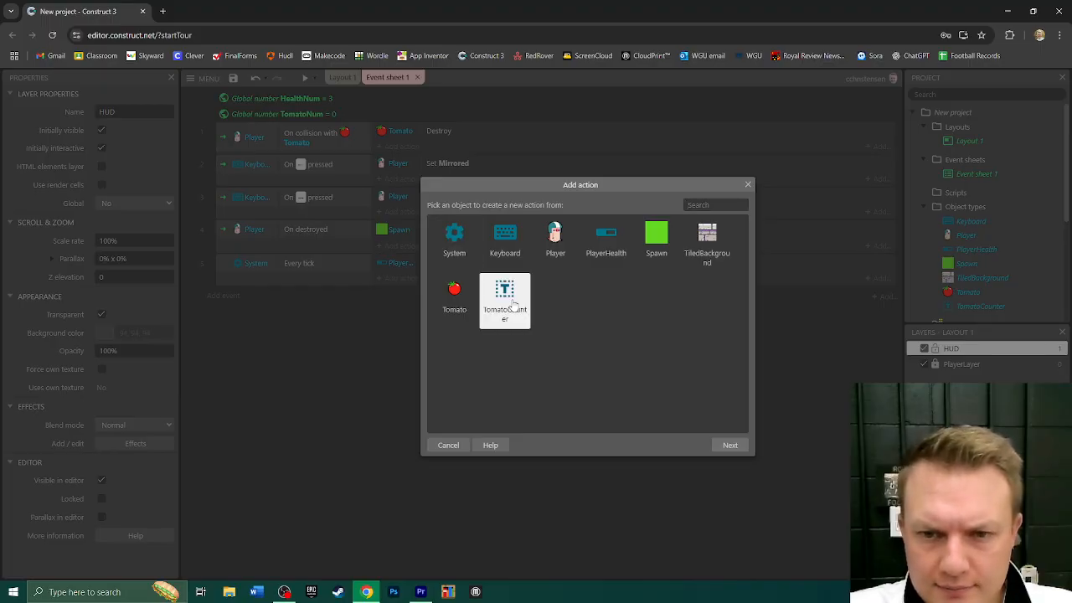
text(set)
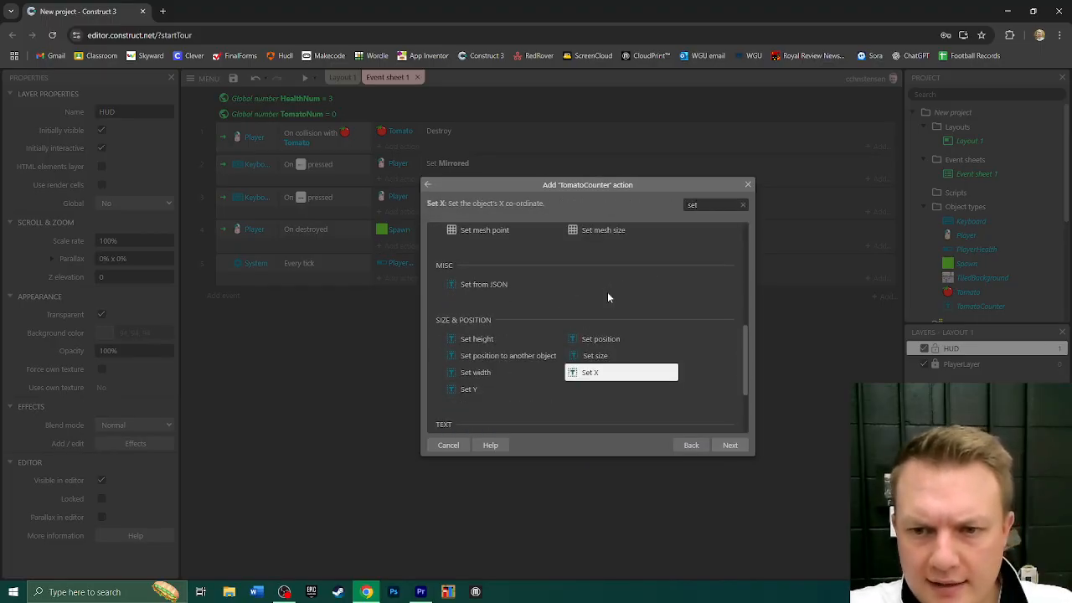
text( text)
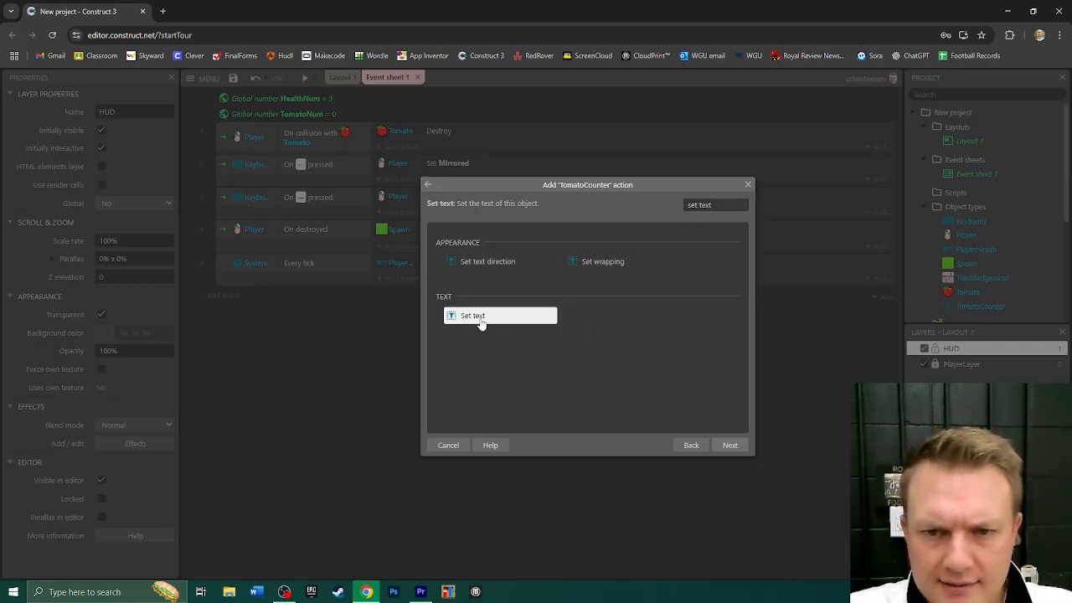
double_click(482, 323)
text(Tomato)
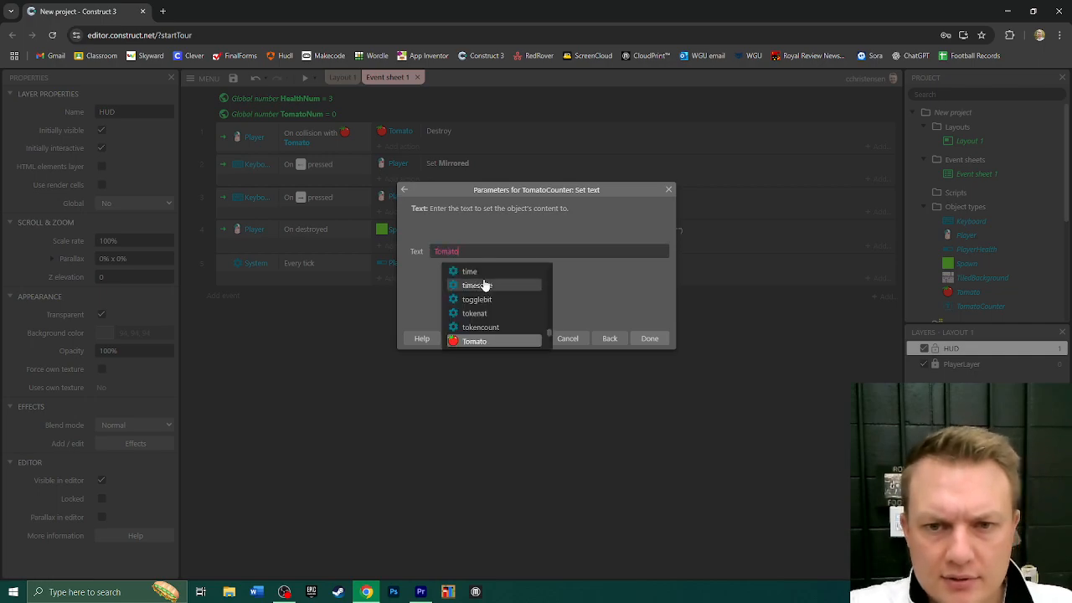
text(Num)
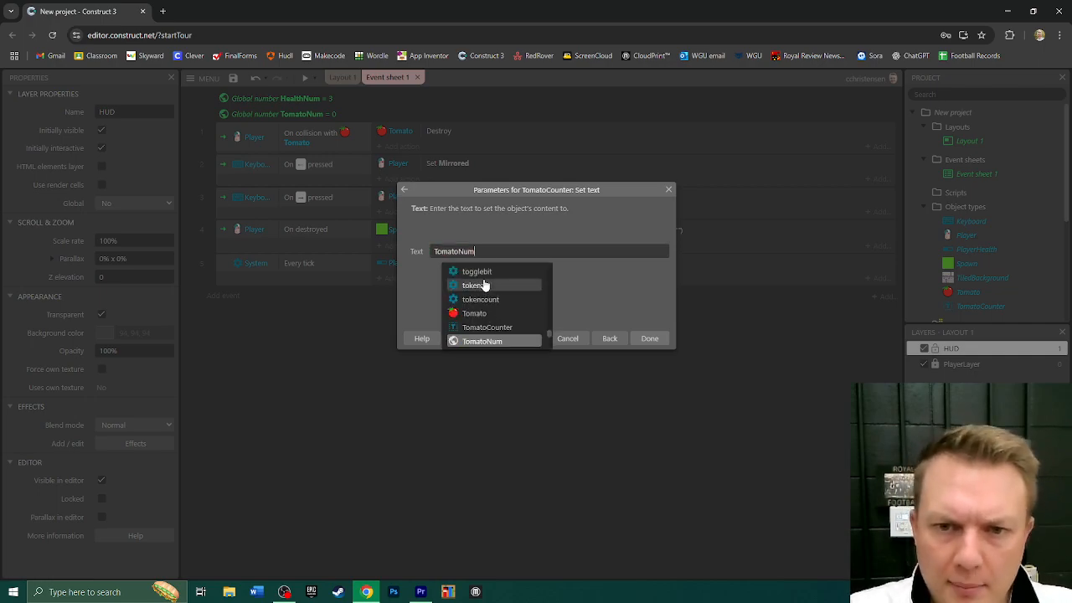
click(489, 342)
click(647, 339)
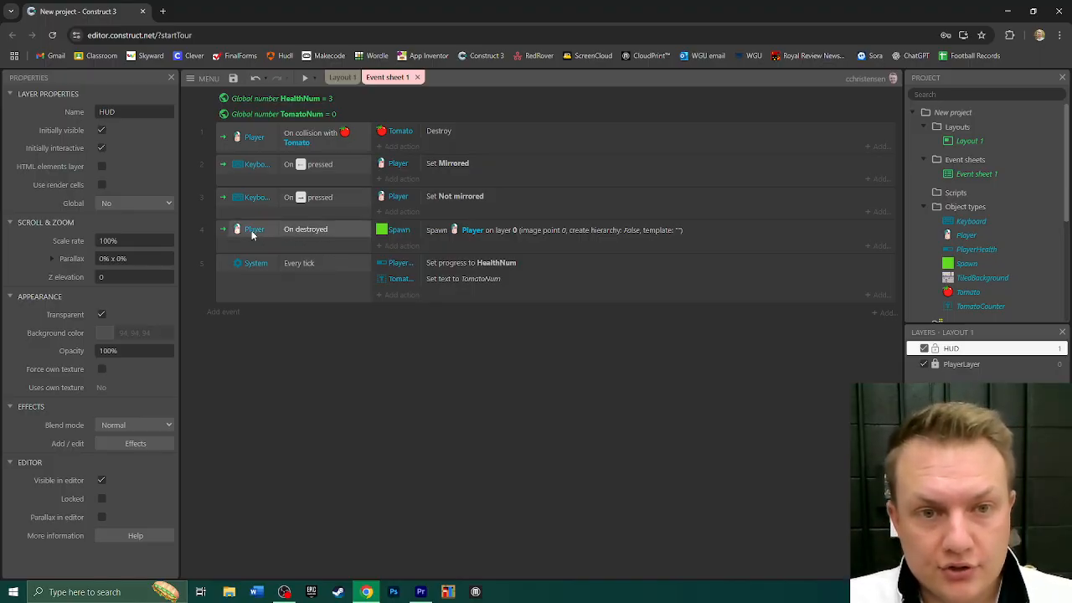
- Add a System 'Subtract from' action to the Player 'On destroyed' event that subtracts 1 from HealthNum
click(396, 248)
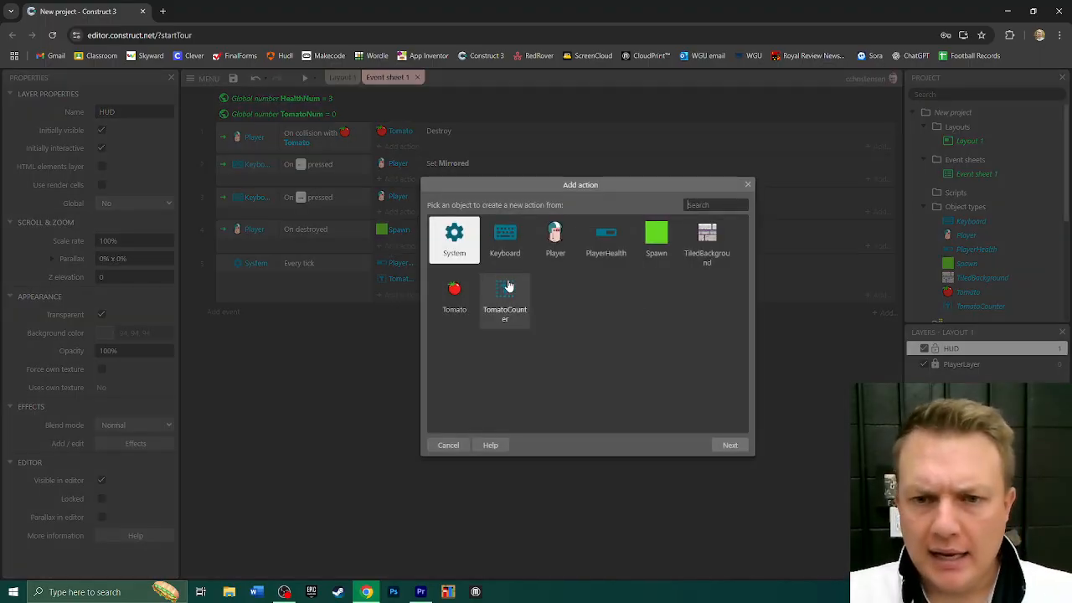
double_click(469, 245)
scroll(670, 293, down, 2)
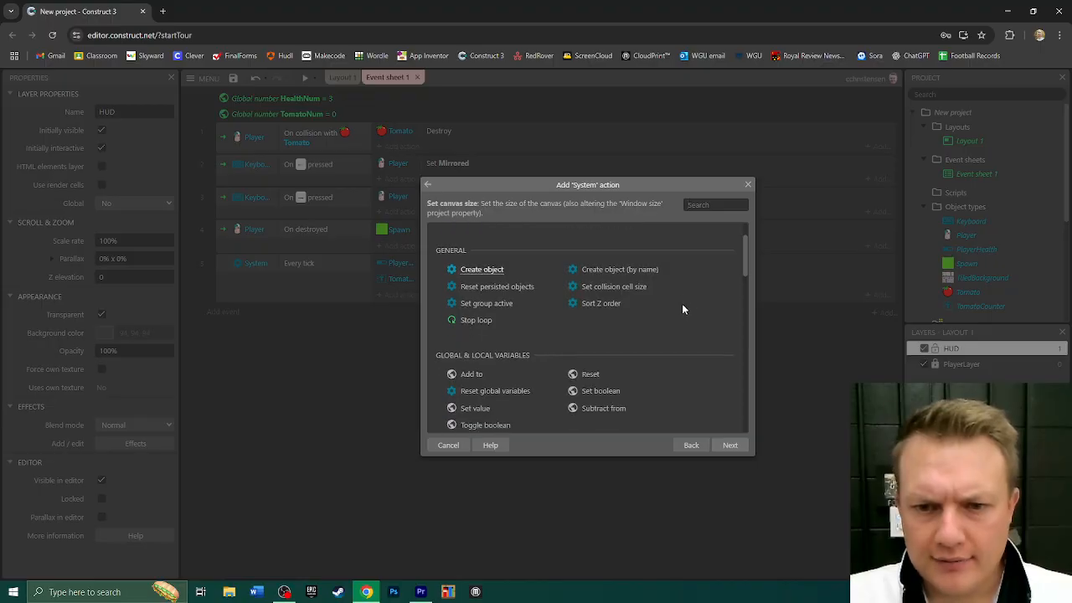
scroll(683, 310, down, 1)
scroll(646, 288, up, 3)
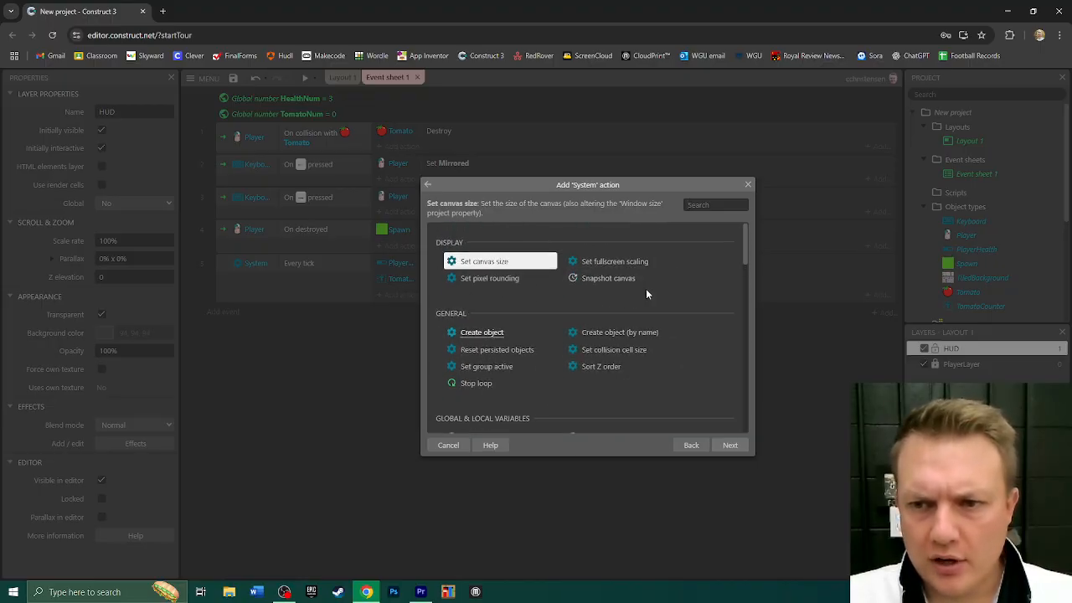
scroll(632, 294, down, 4)
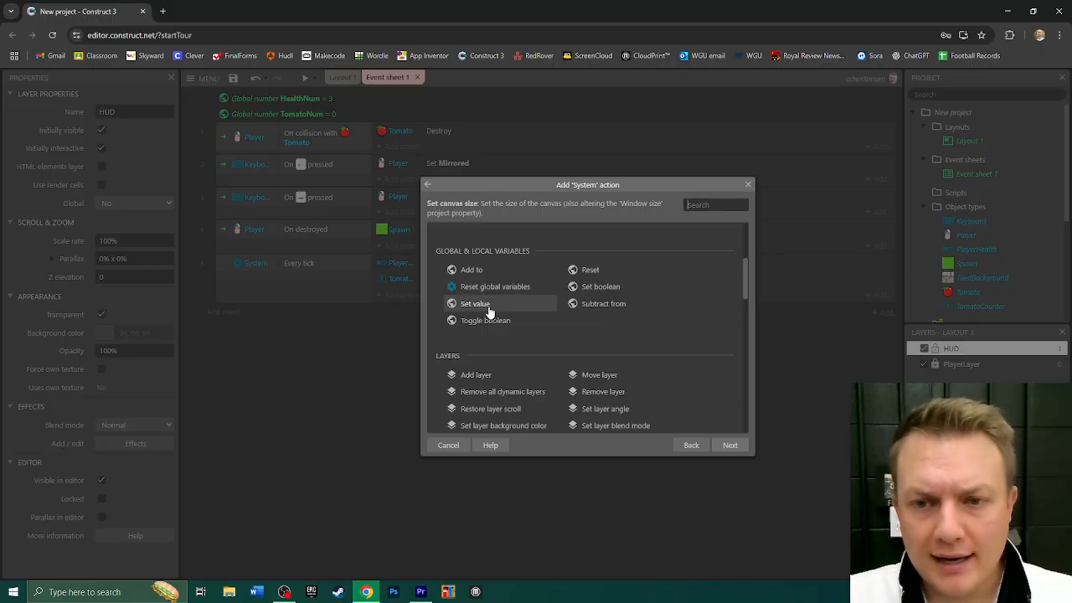
double_click(597, 308)
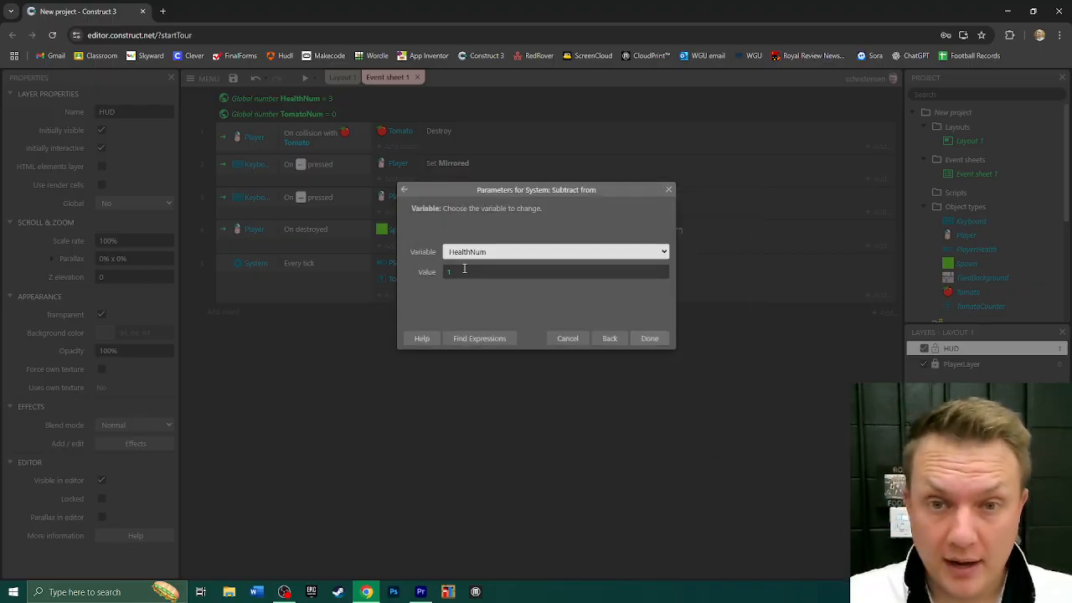
click(488, 254)
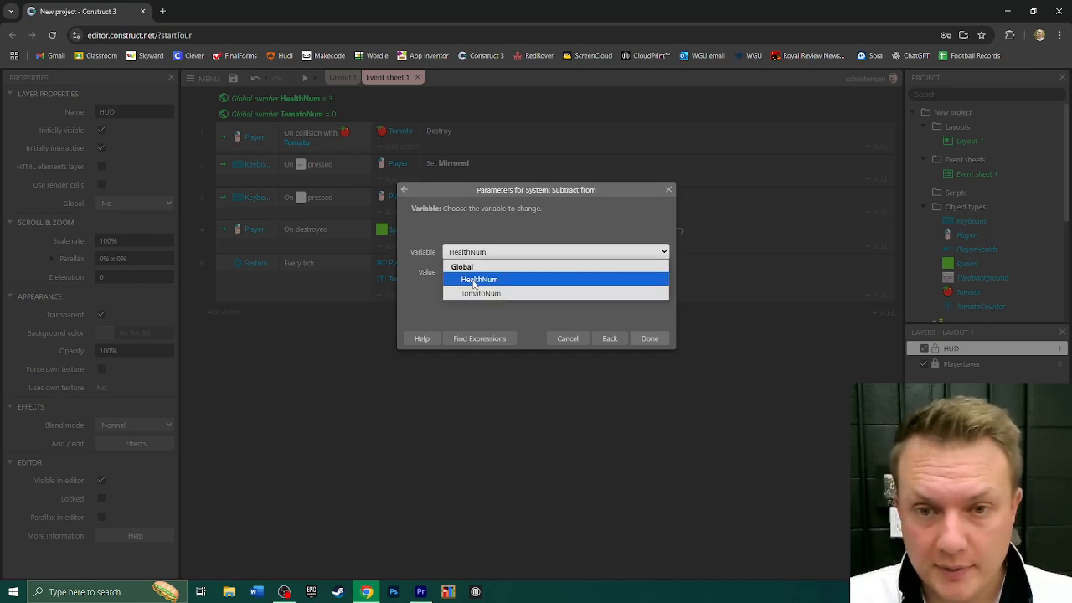
click(474, 281)
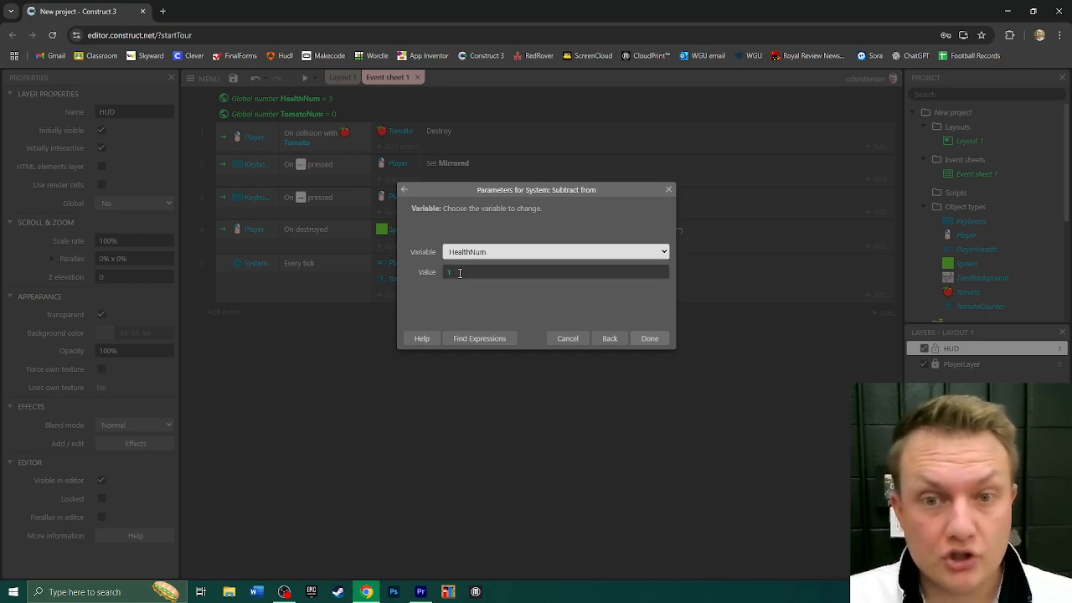
click(650, 338)
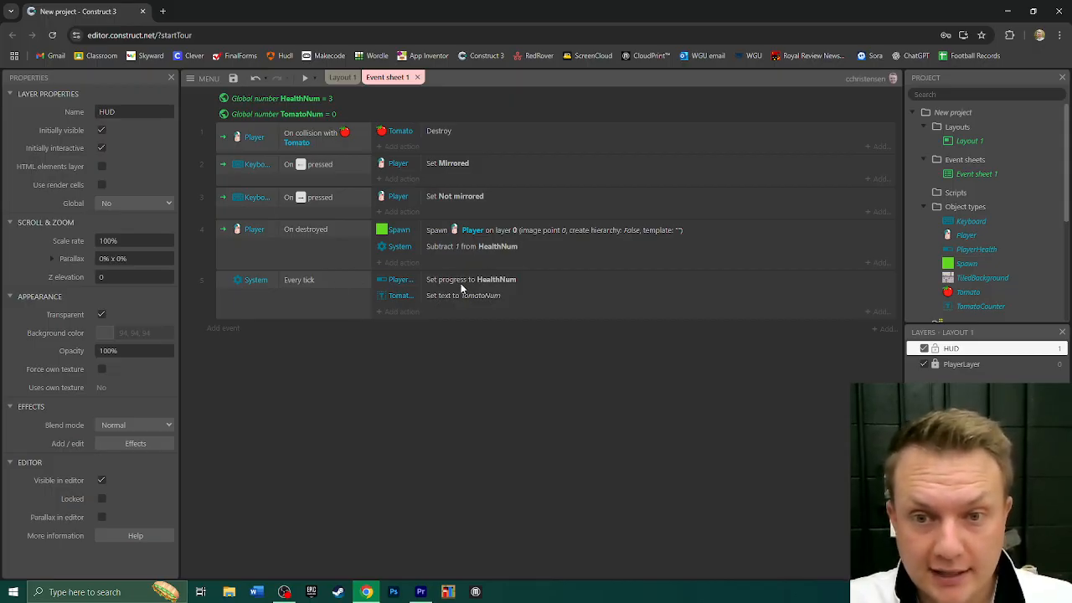
- Preview the game and move the player off the platforms repeatedly to test the health bar, and close the preview
click(305, 78)
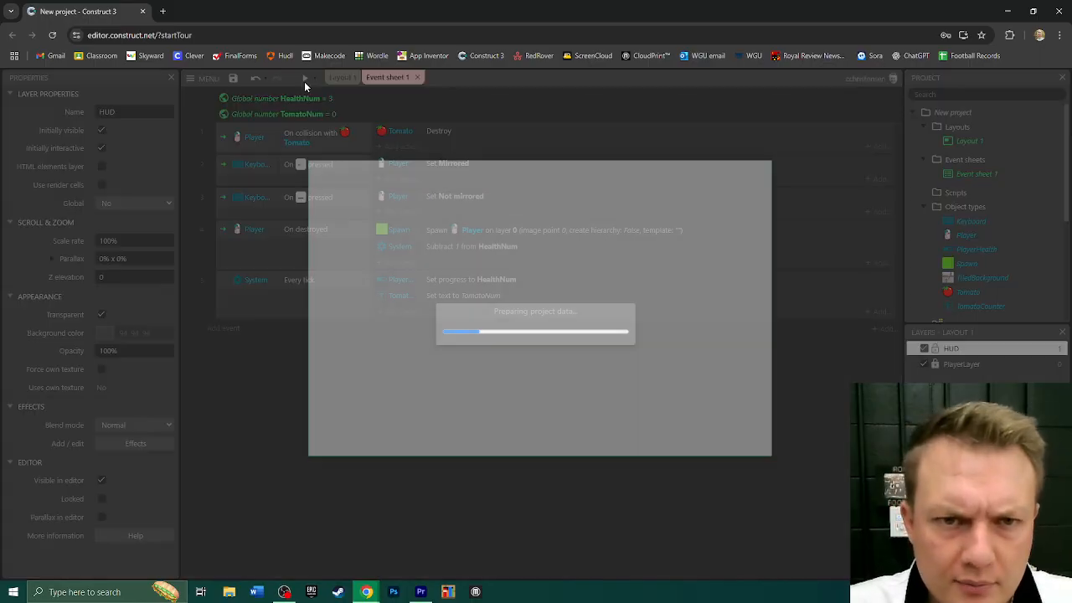
key(Left)
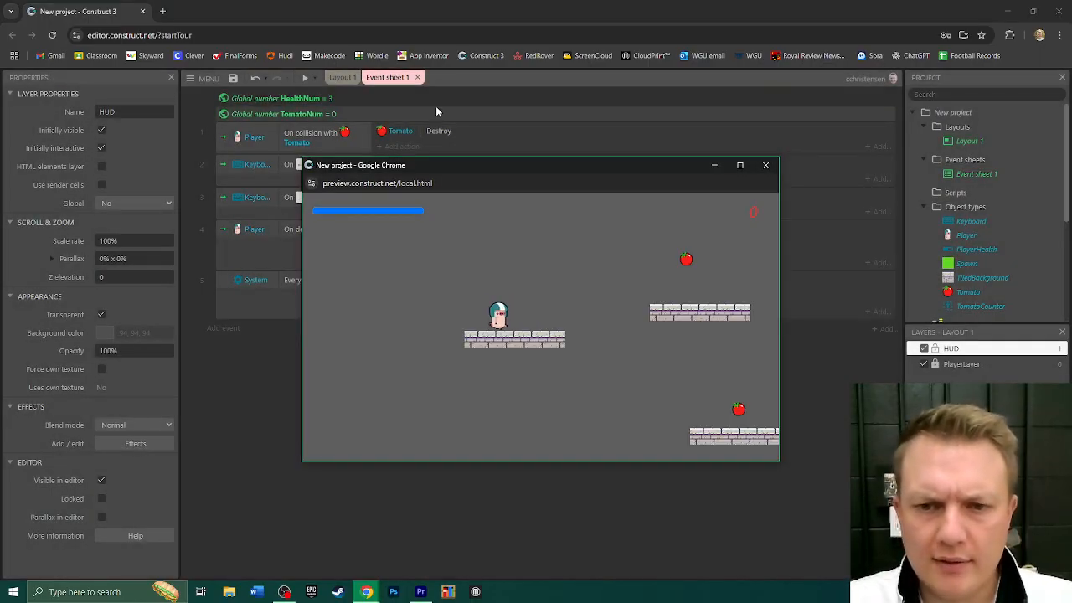
key(Right)
key(Up)
key(Right)
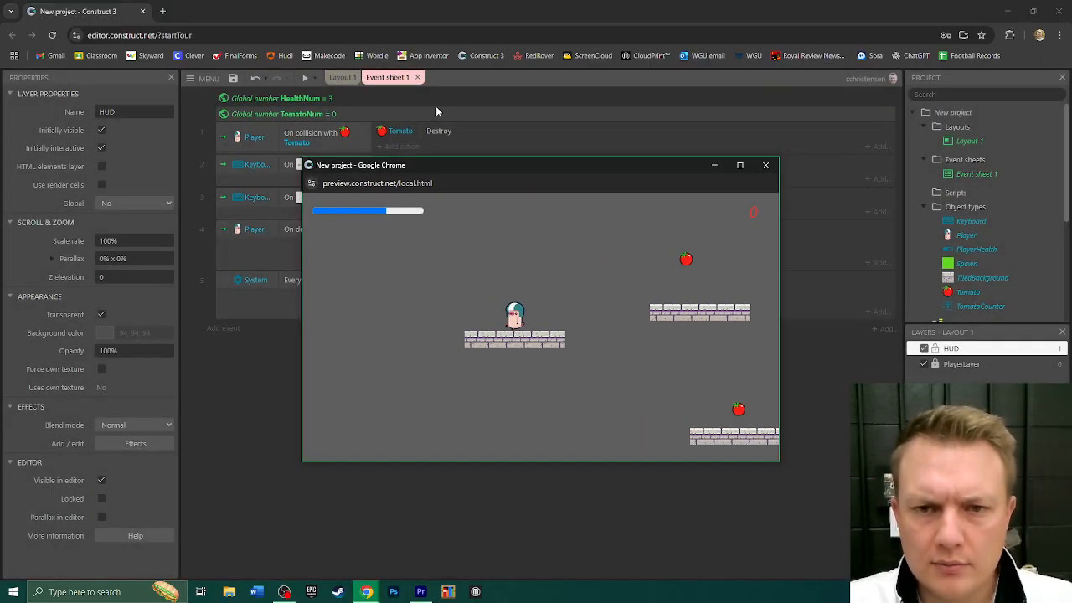
key(Left)
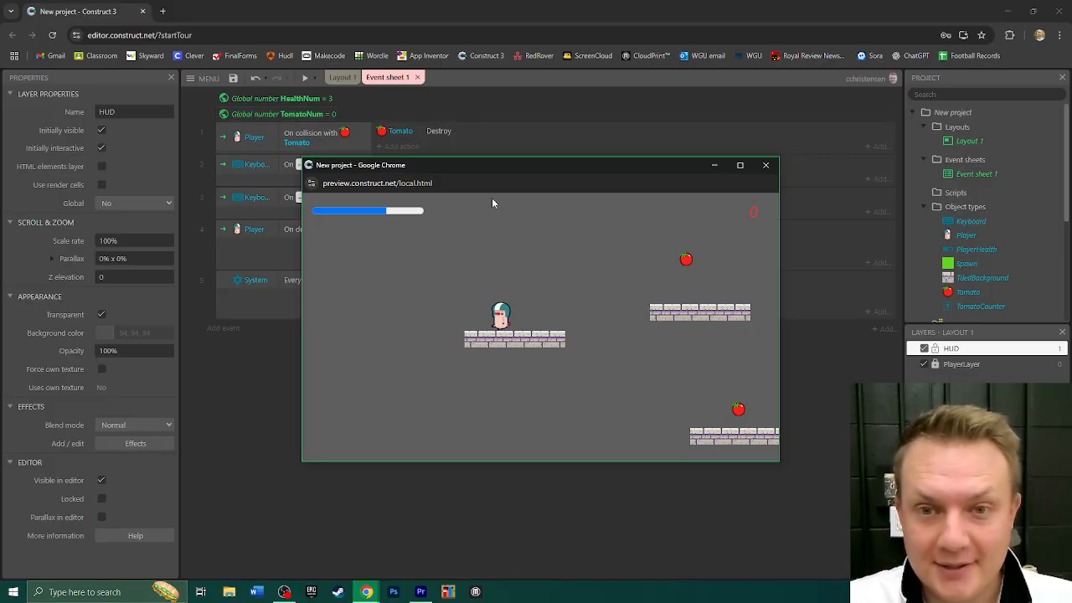
key(Right)
key(Right)
key(Up)
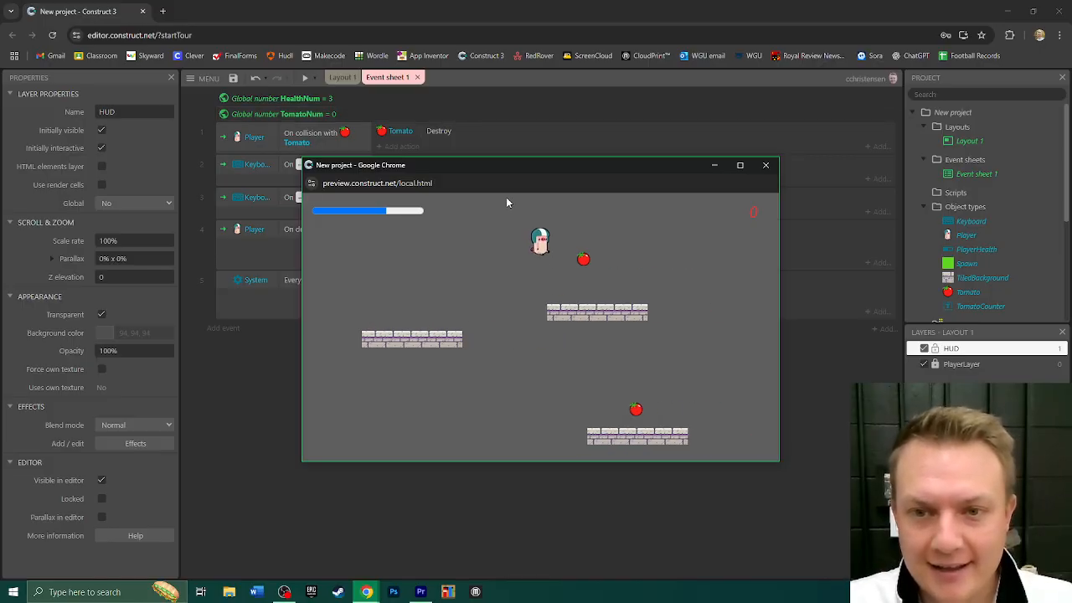
key(Left)
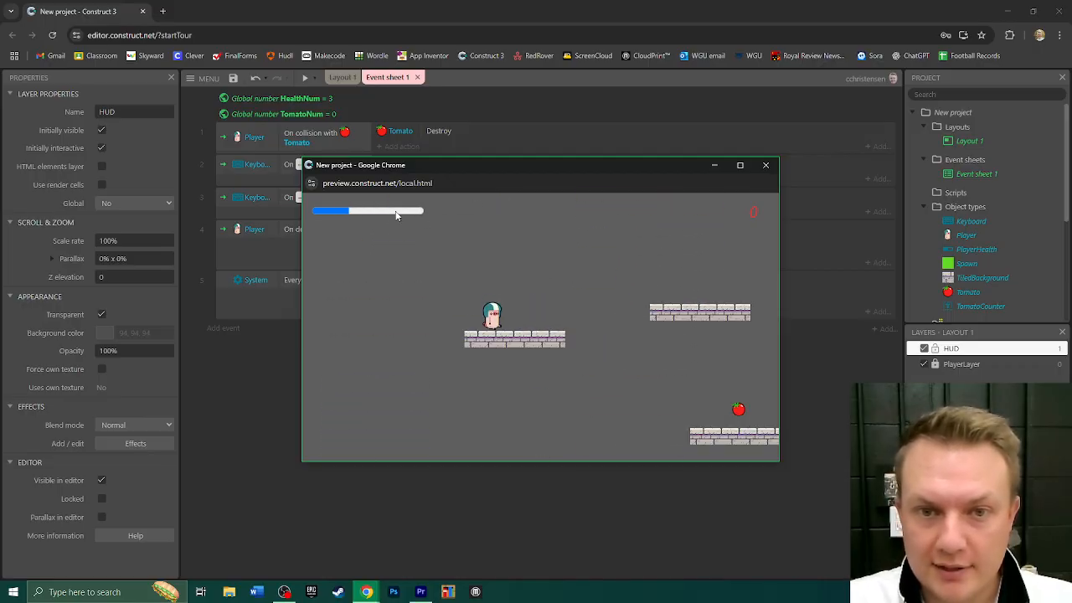
key(Left)
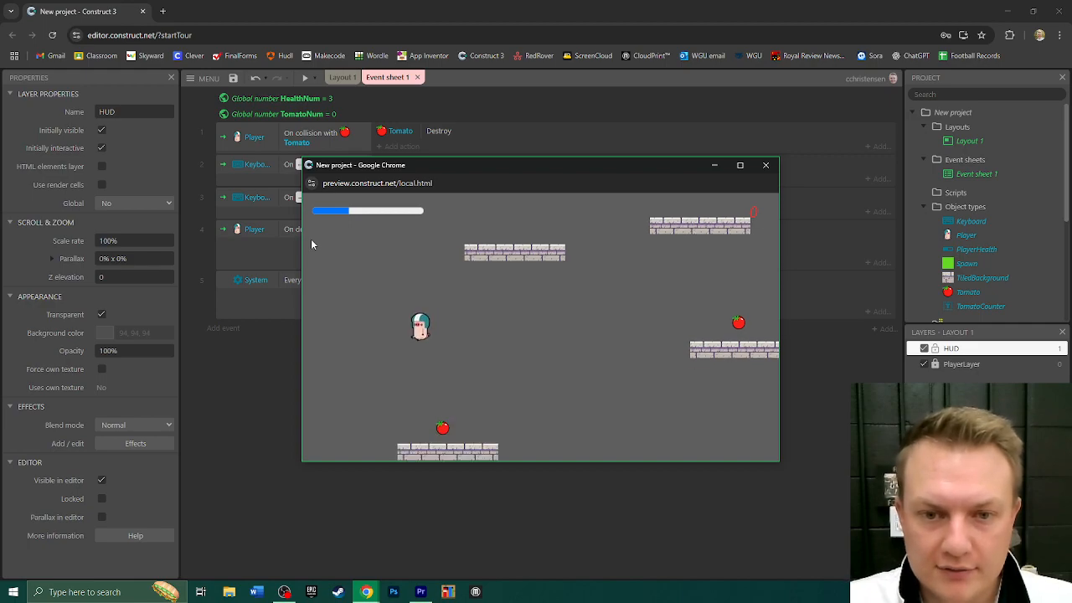
key(Right)
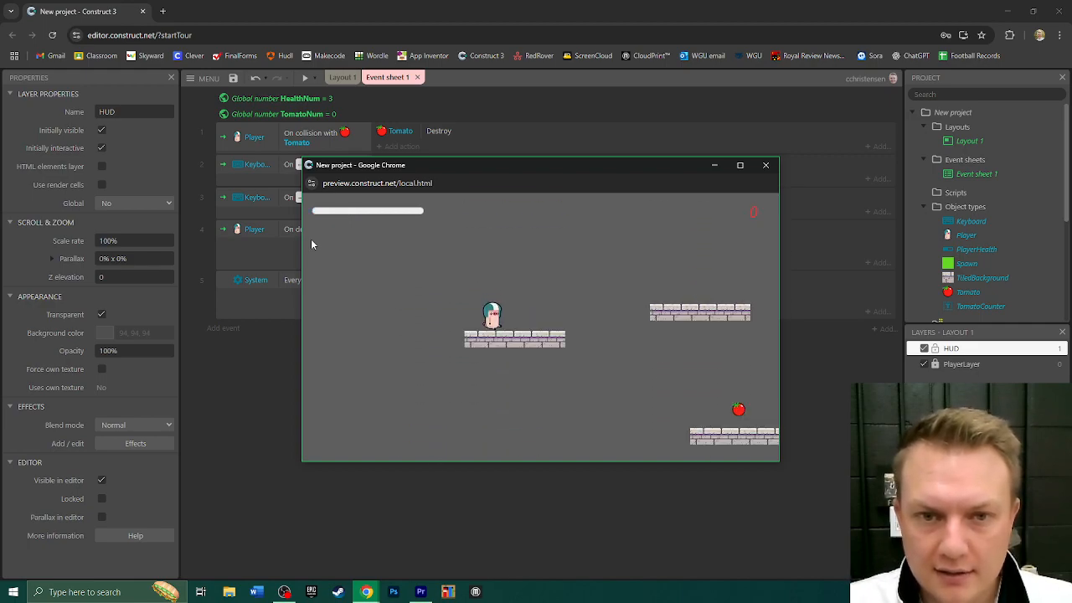
click(765, 166)
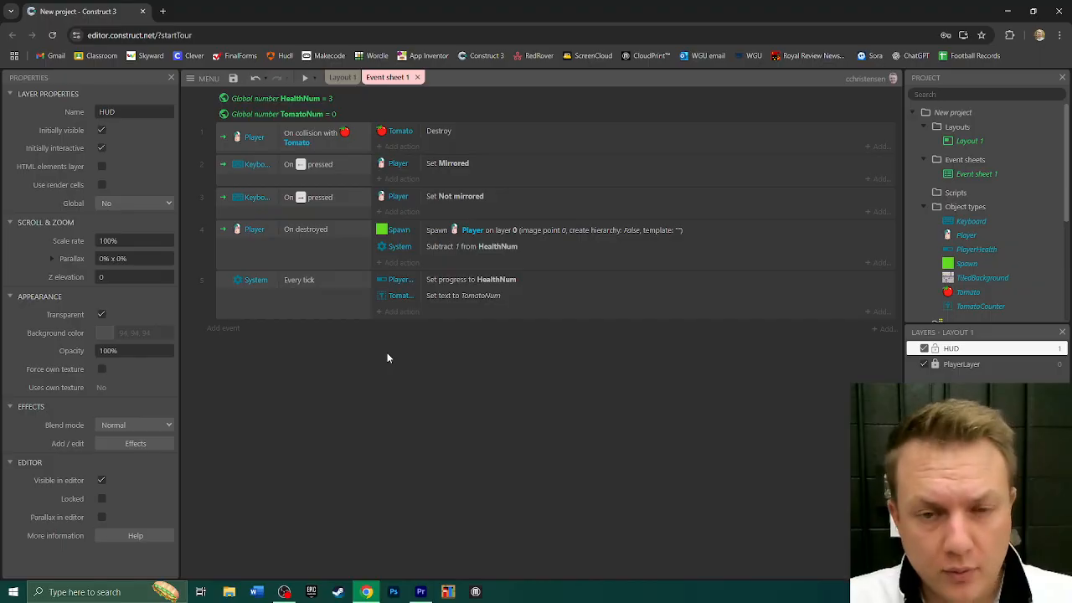
- Insert a new Text object on the HUD layer of Layout 1 and enlarge it to about 608 x 277 around the player's start area
click(340, 79)
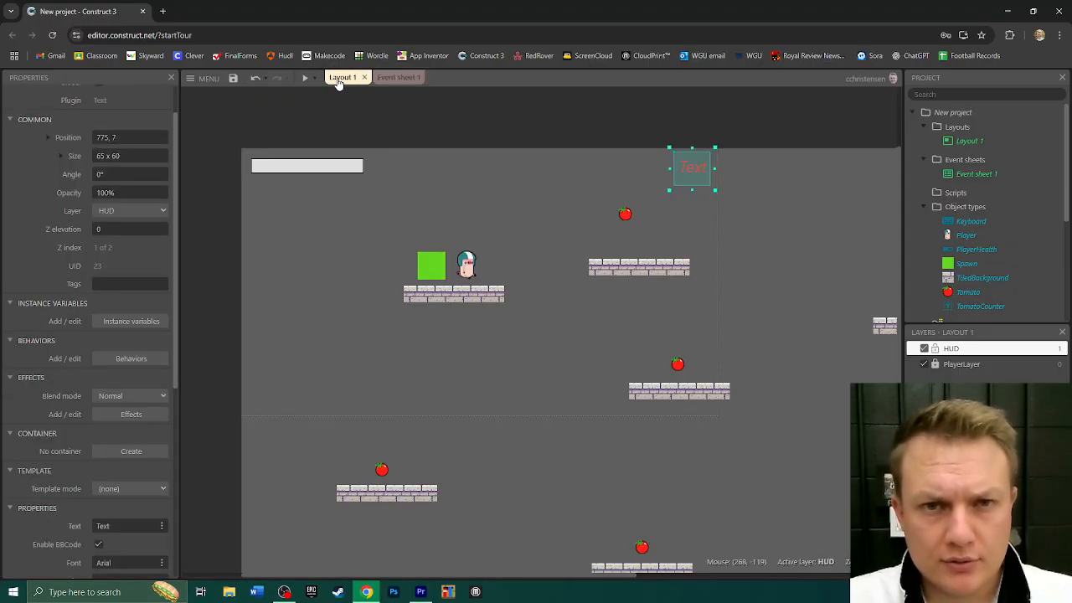
click(581, 338)
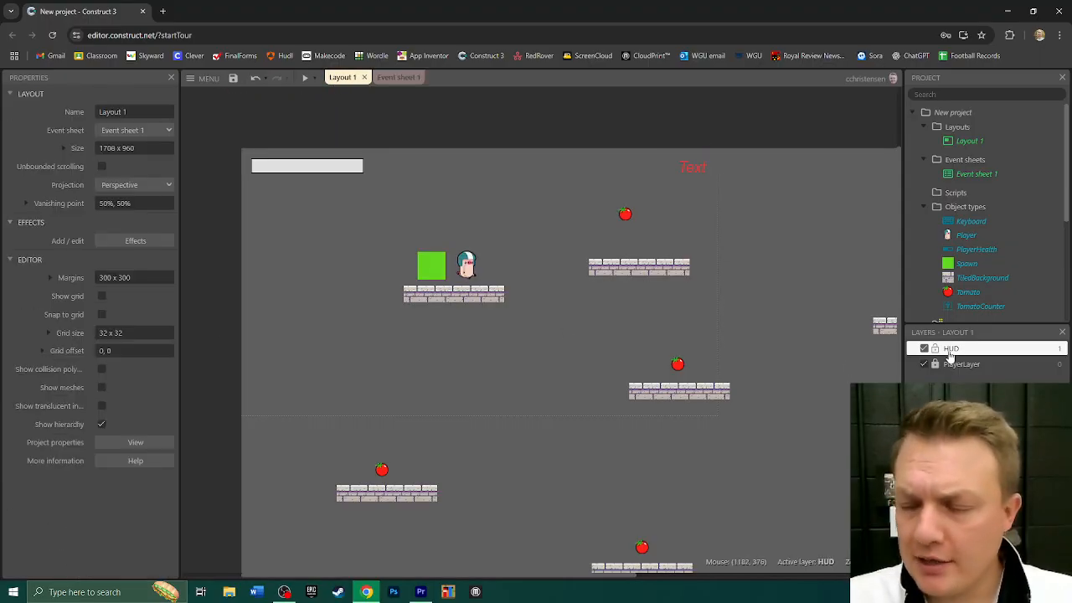
double_click(441, 327)
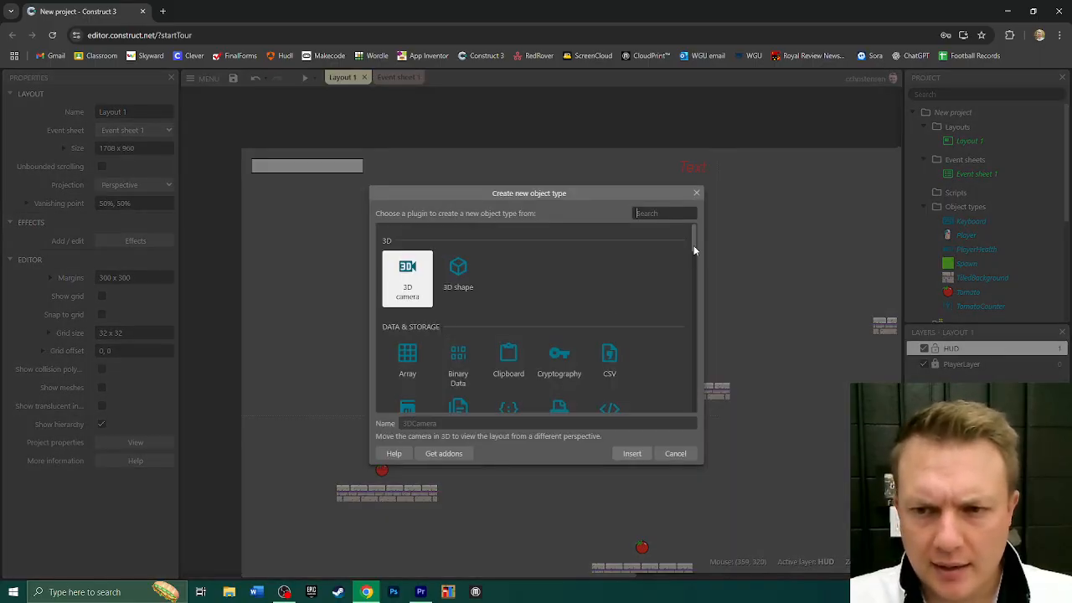
drag(694, 245, 693, 271)
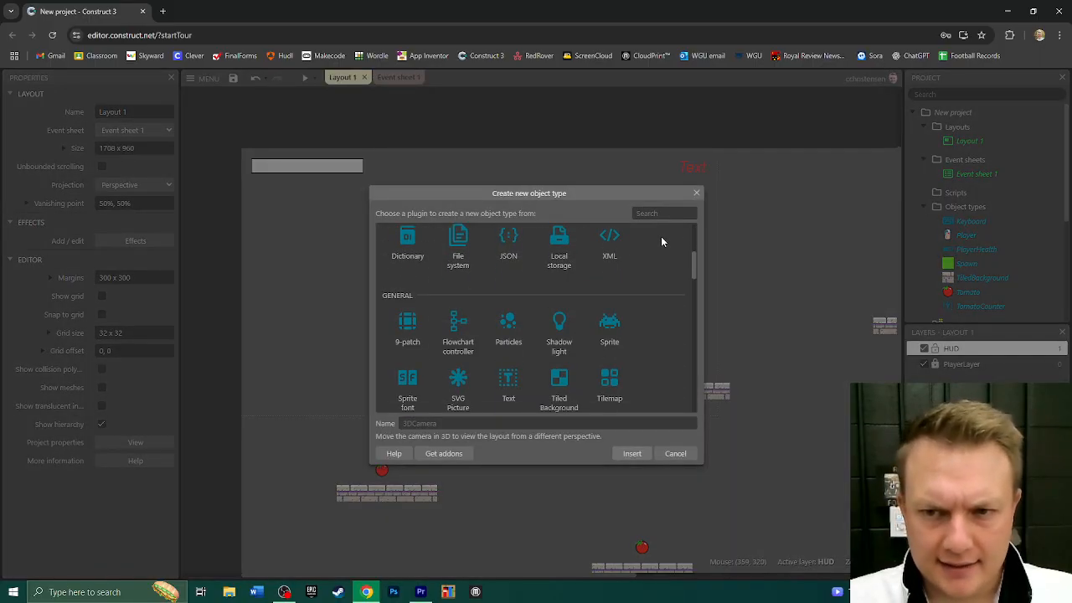
click(658, 212)
text(text)
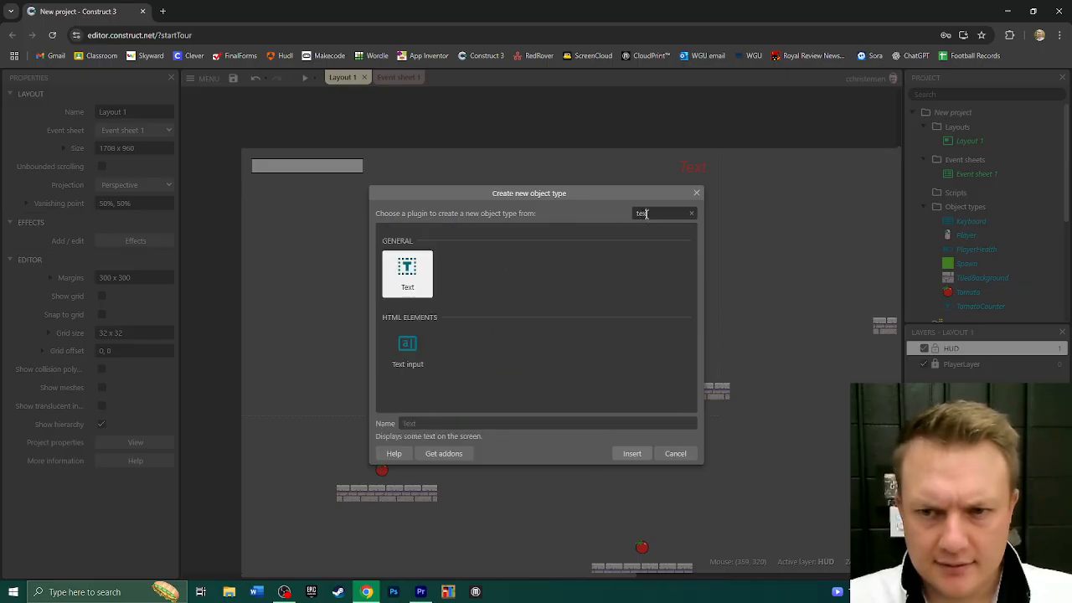
double_click(410, 275)
click(352, 230)
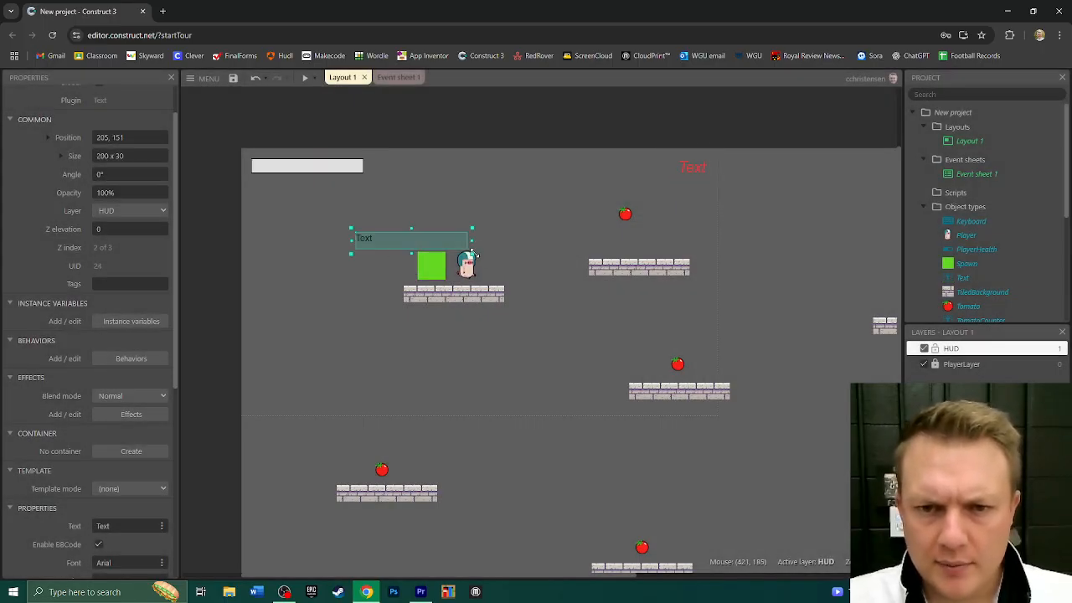
drag(472, 253, 653, 371)
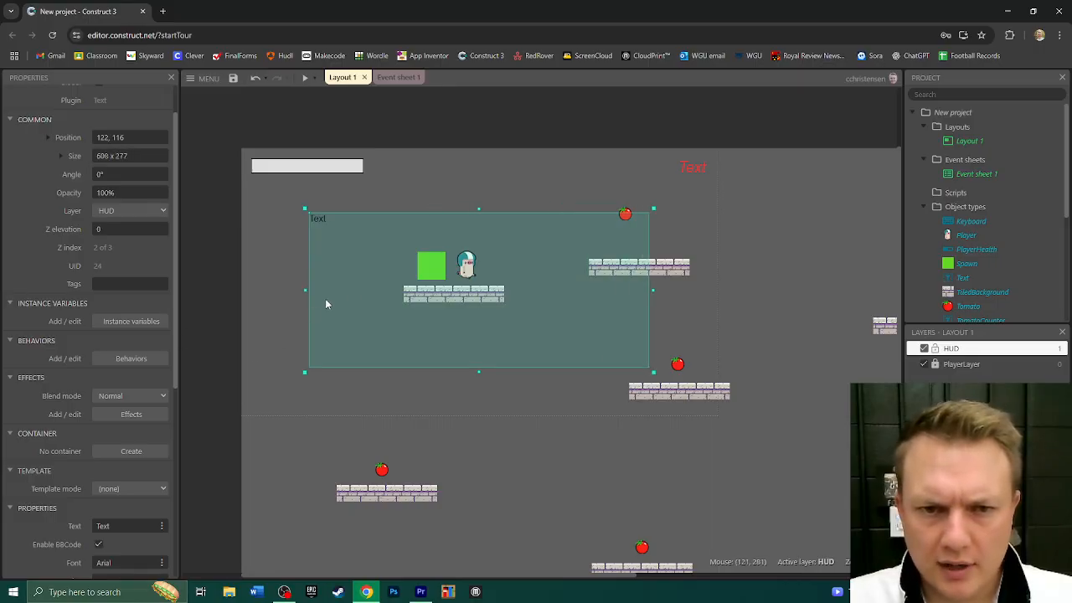
drag(420, 314, 411, 307)
- Center the new Text object's text horizontally and vertically and set its font size to 100
scroll(63, 352, down, 4)
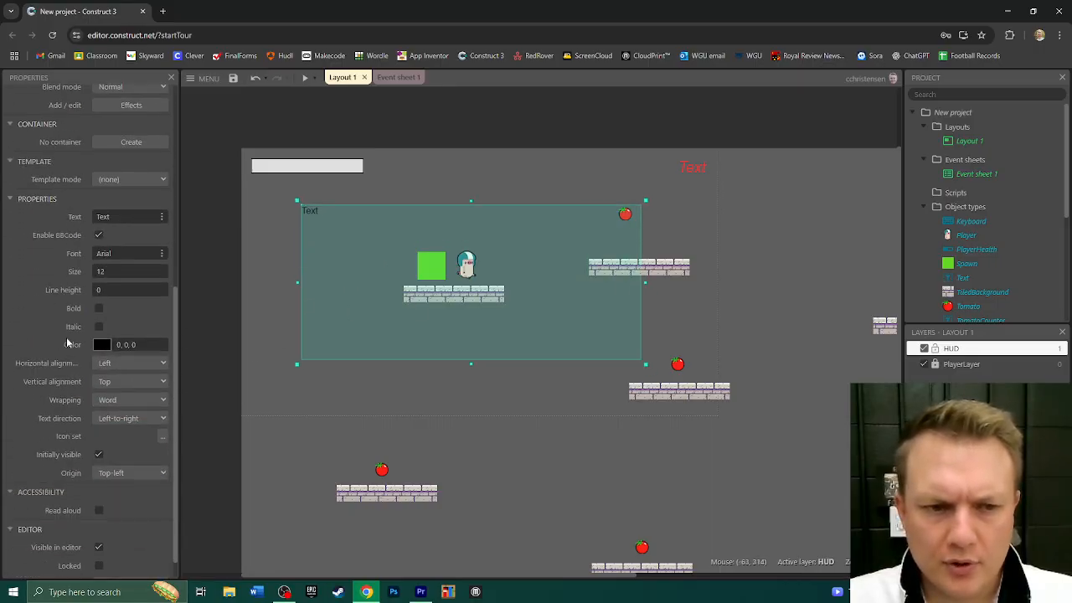
click(113, 337)
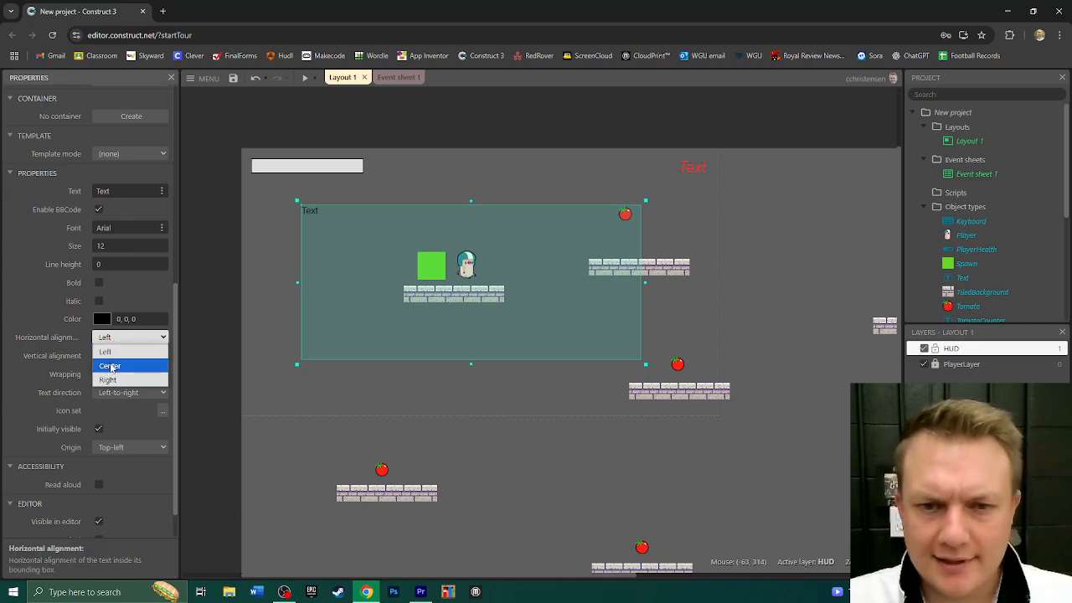
click(112, 365)
click(118, 357)
click(112, 382)
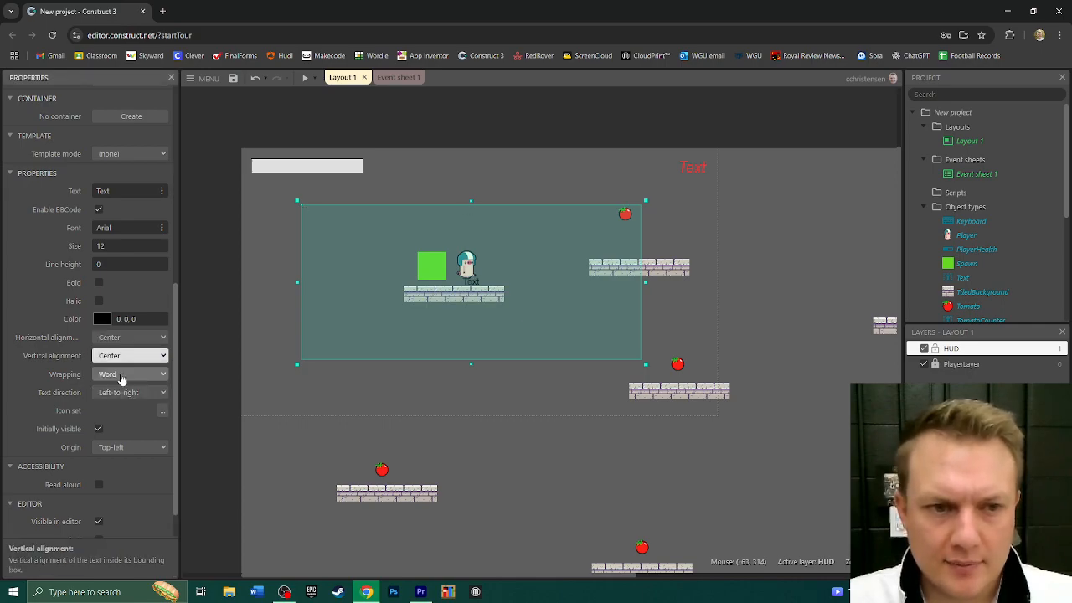
click(129, 247)
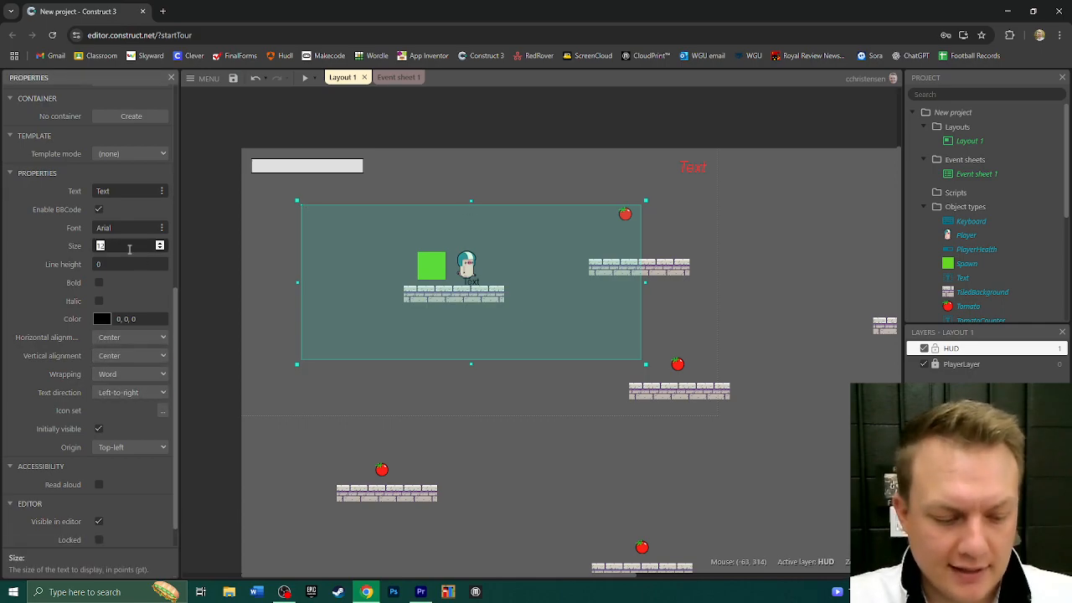
text(100)
key(Tab)
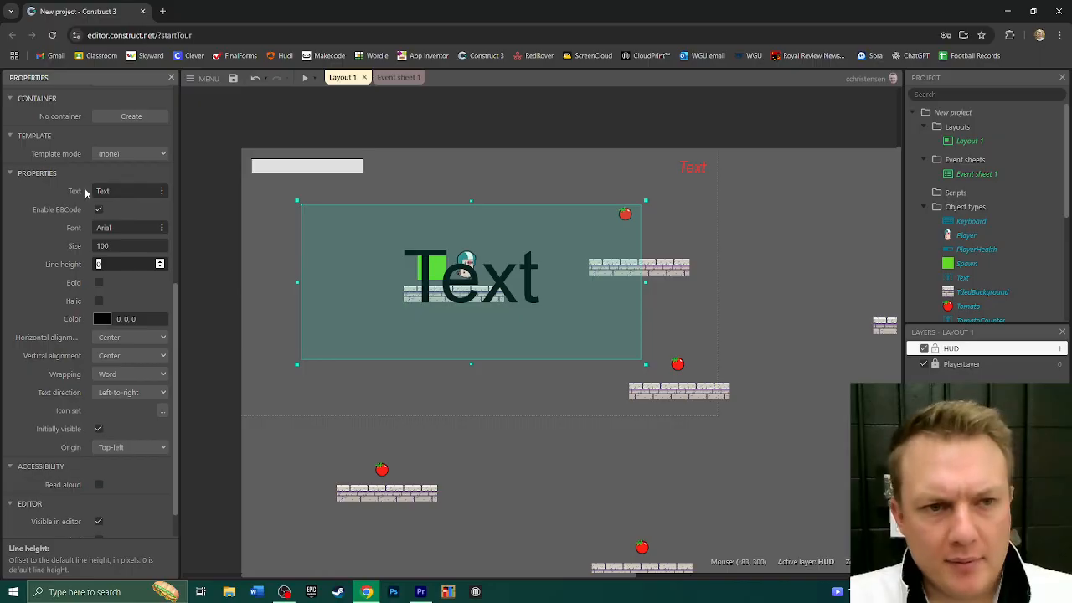
- Set the large Text object's text to GAME OVER and shift the object slightly right and down on the layout
click(121, 193)
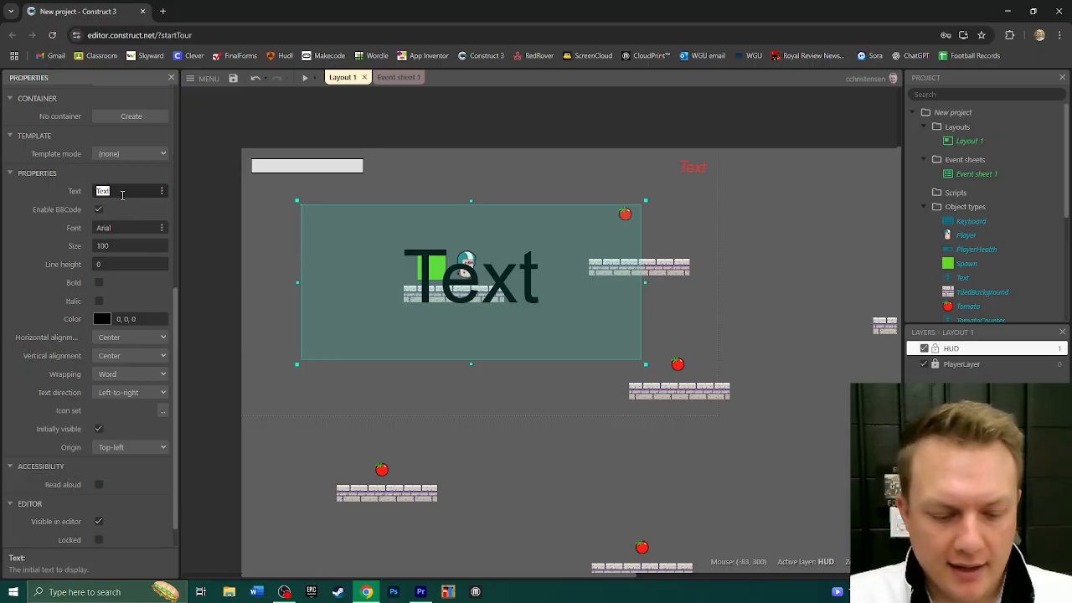
text(GAME OVER)
key(Return)
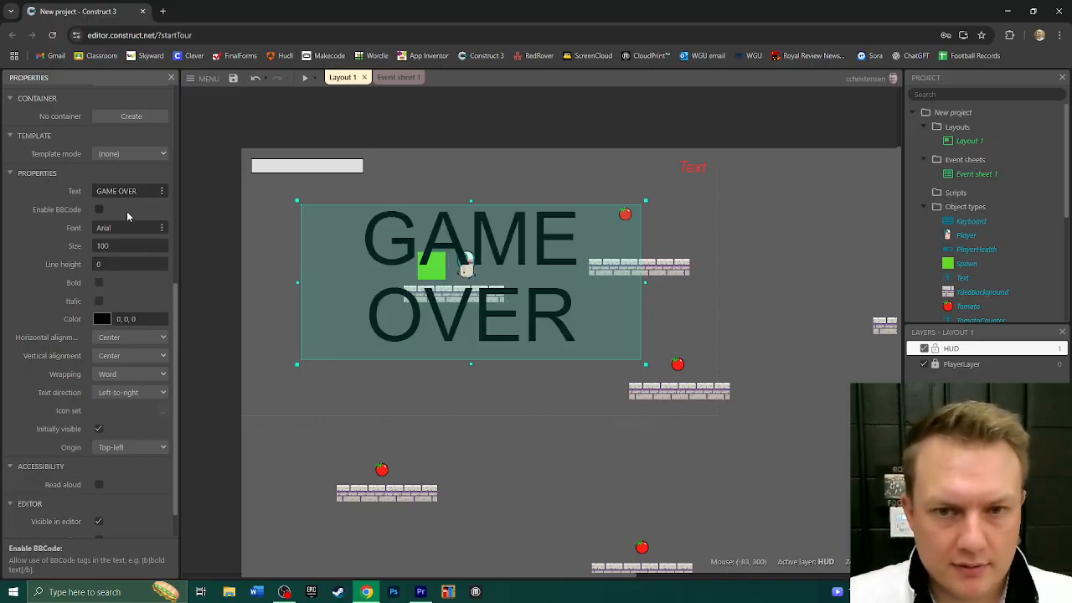
drag(534, 321, 549, 324)
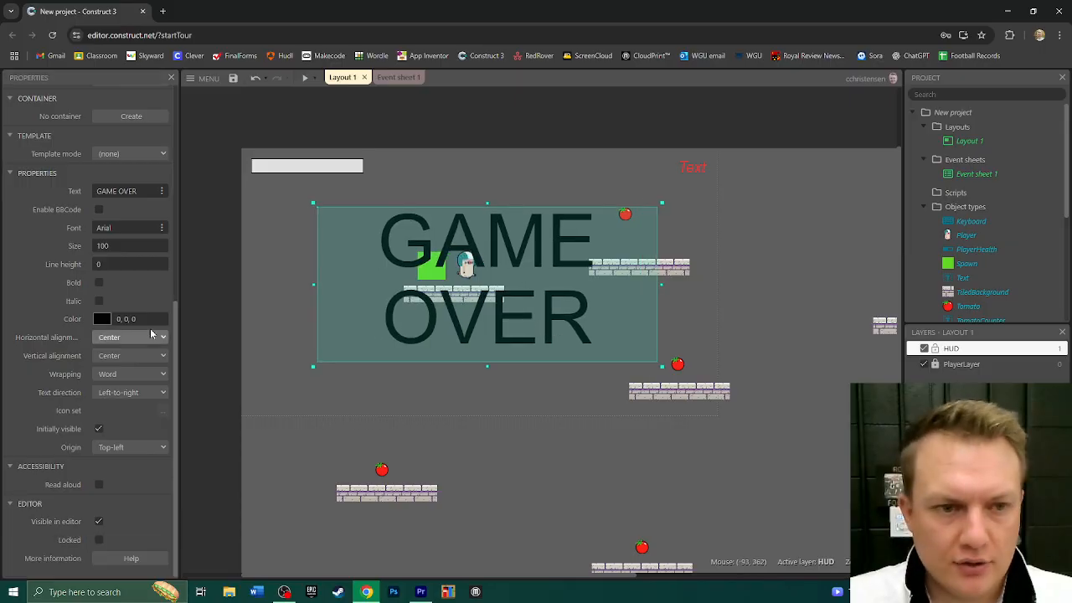
- Set the GAME OVER text's color to red (228, 63, 63)
click(107, 318)
click(203, 332)
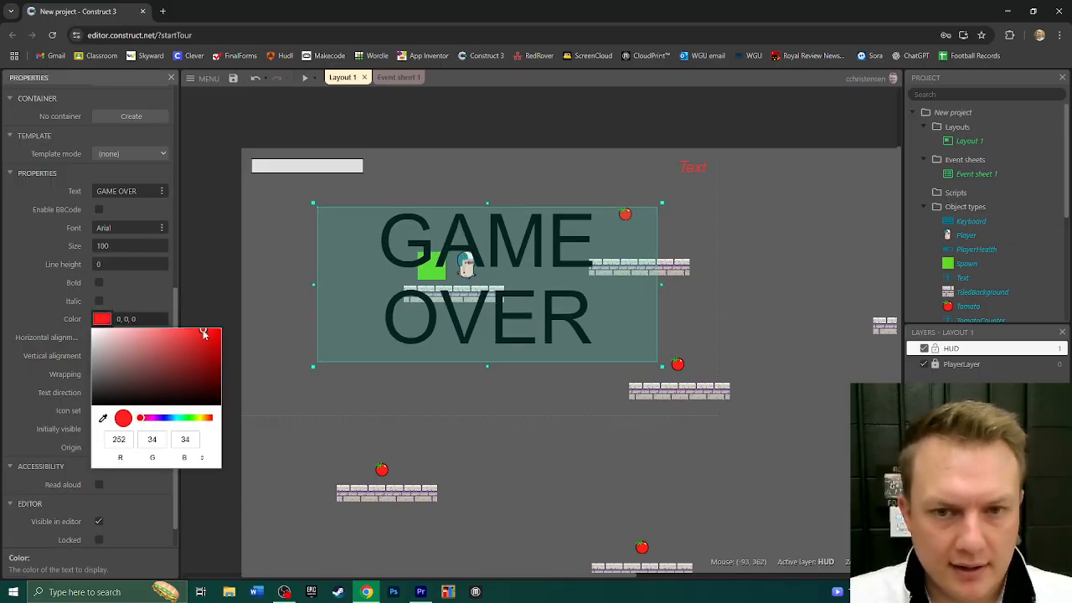
click(185, 337)
click(157, 289)
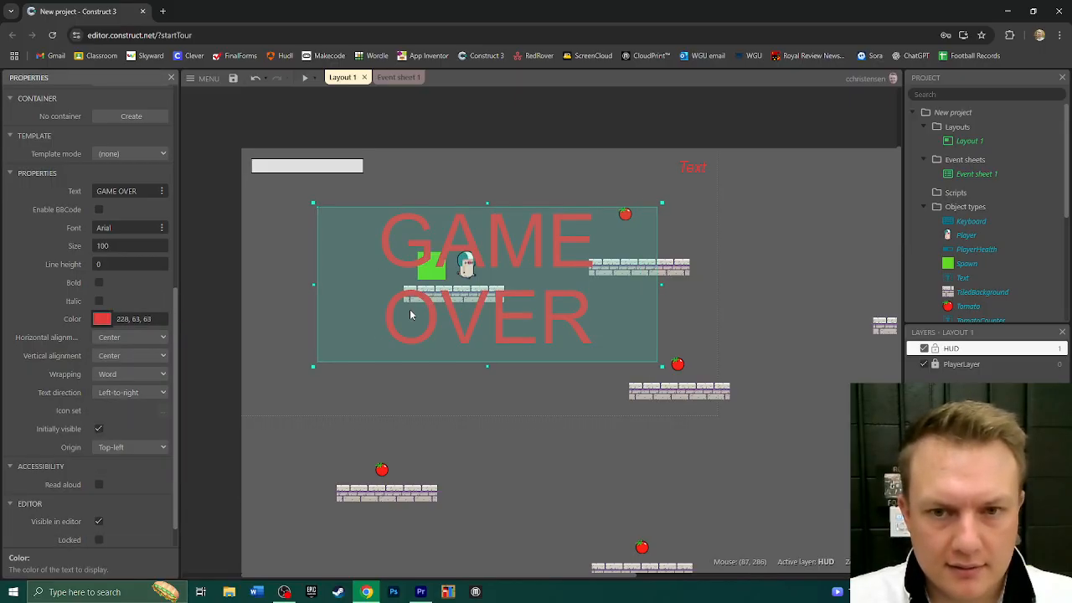
click(504, 349)
click(503, 330)
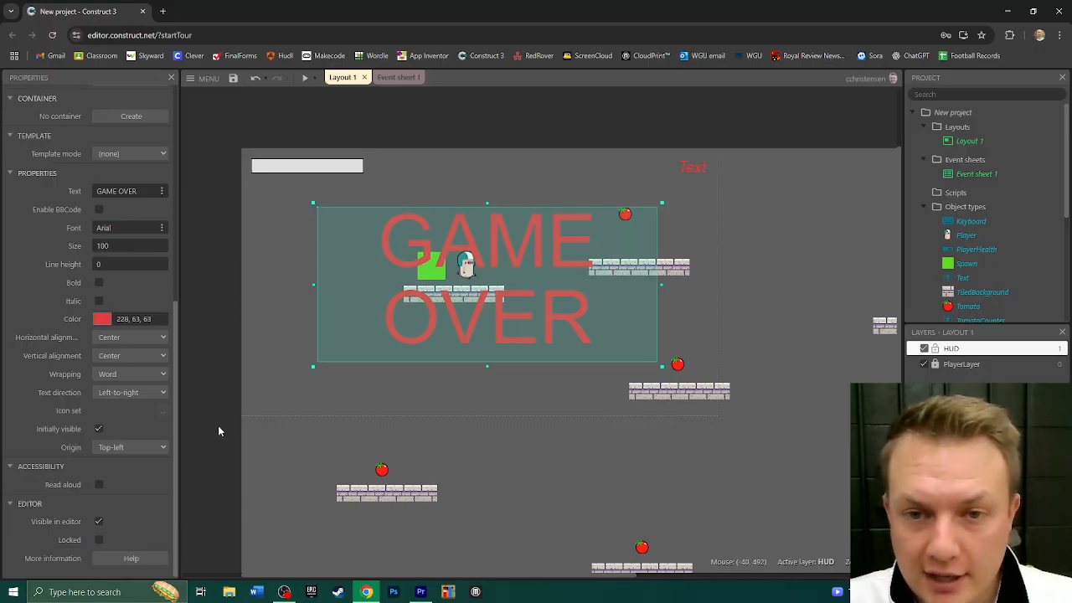
- Make the GAME OVER text not initially visible when the layout starts
click(99, 429)
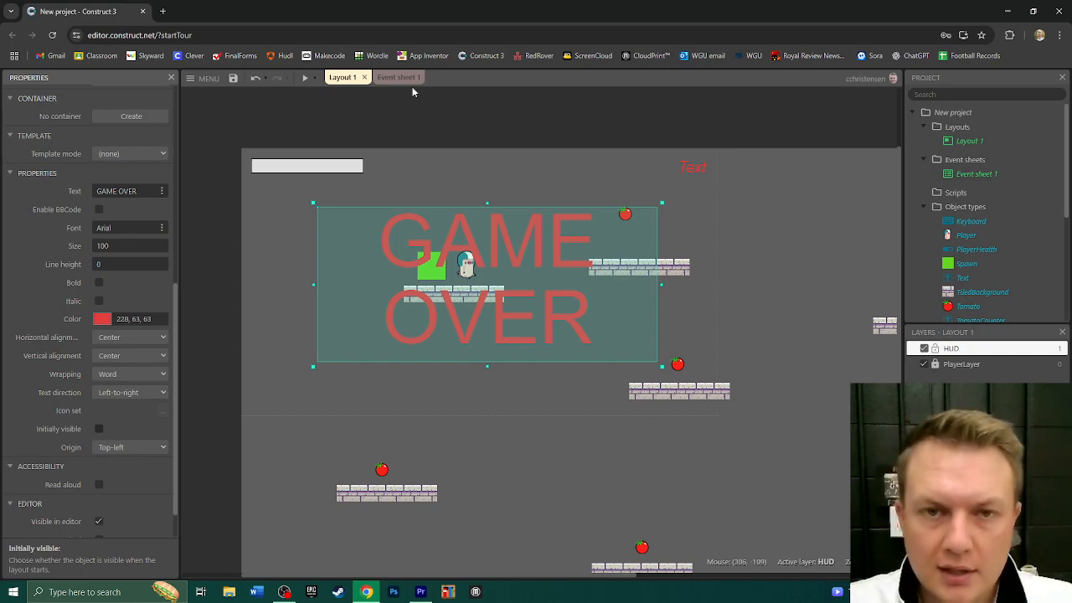
- Add an event to Event sheet 1 with a System Compare variable condition checking that HealthNum is equal to 0
click(392, 78)
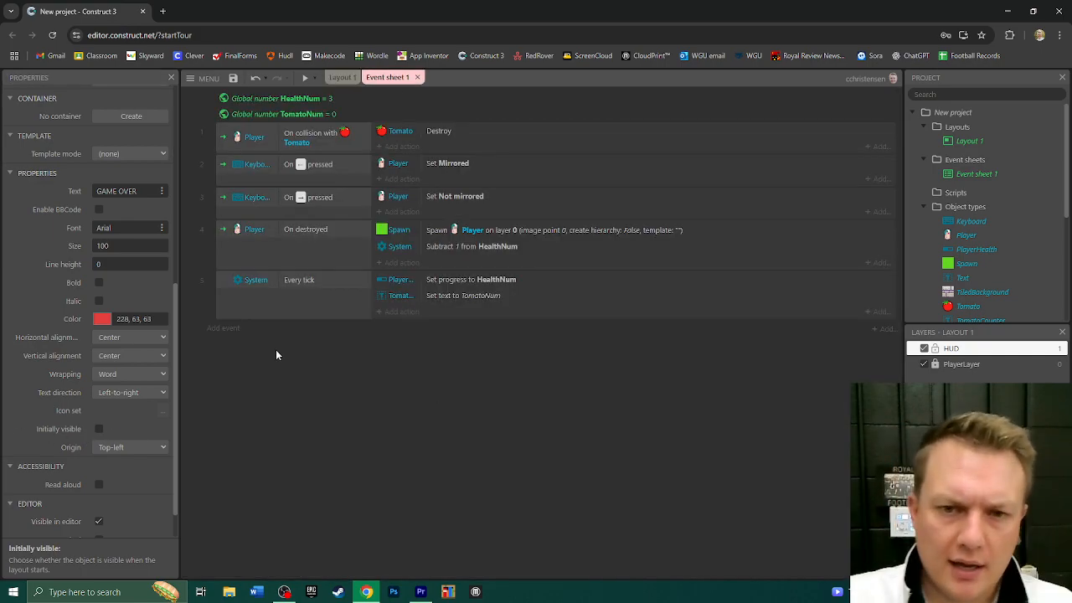
click(223, 328)
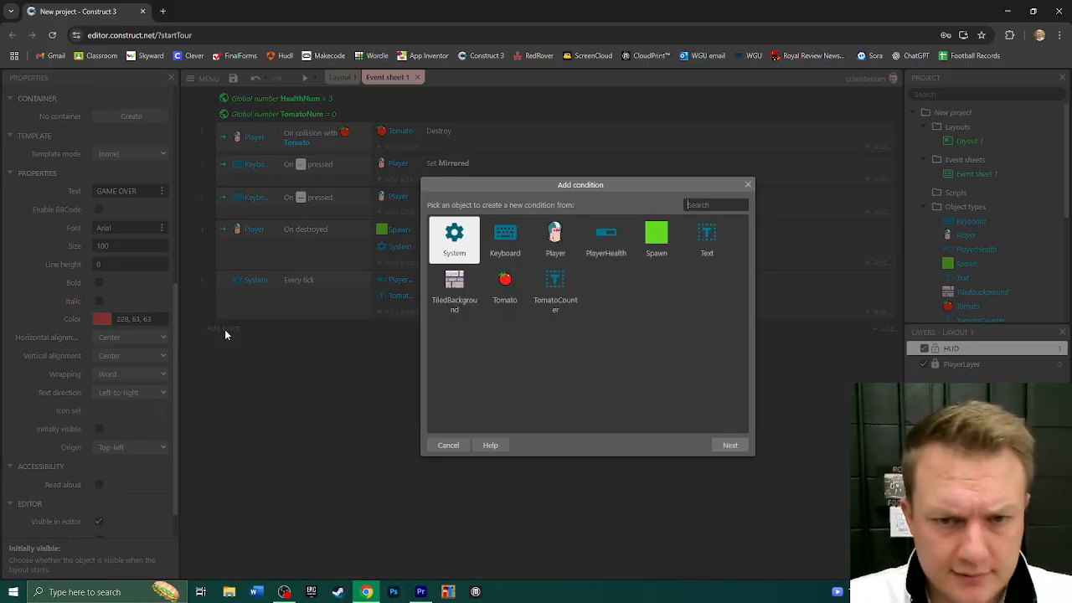
double_click(455, 243)
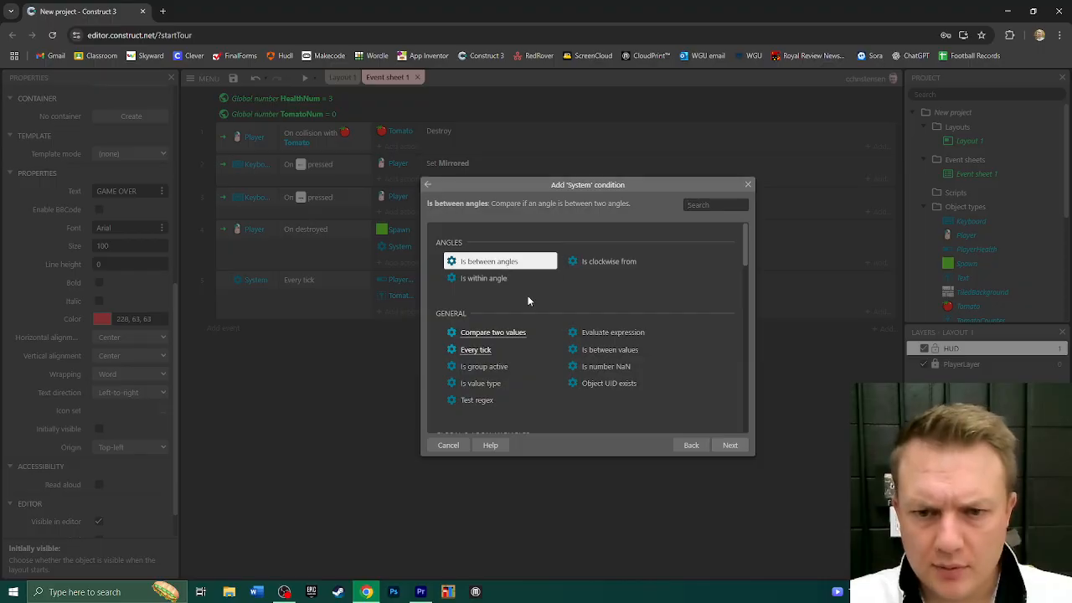
scroll(527, 299, down, 5)
scroll(519, 300, down, 1)
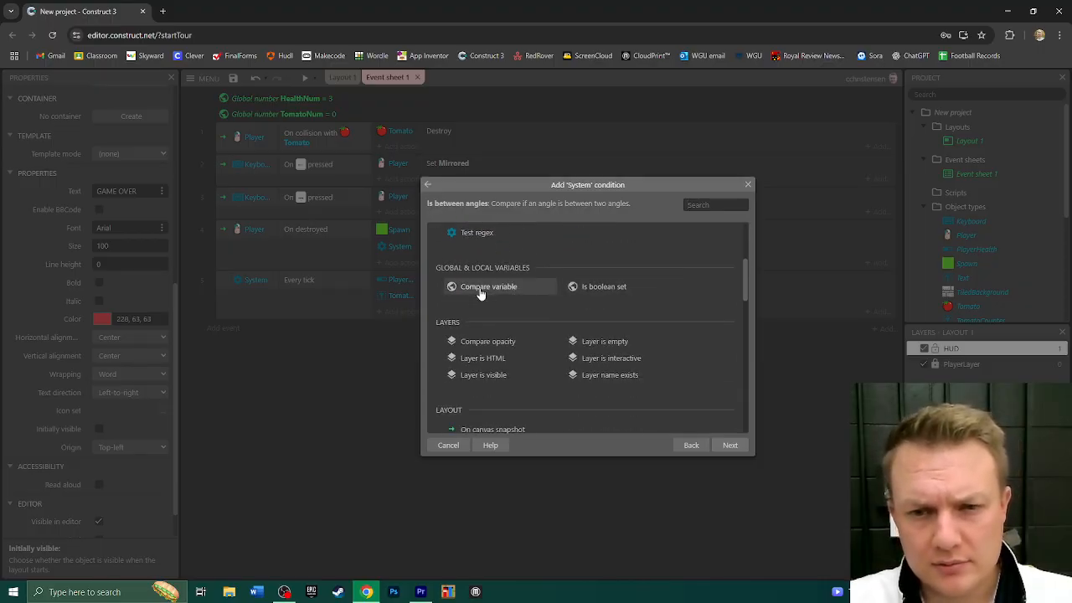
double_click(482, 291)
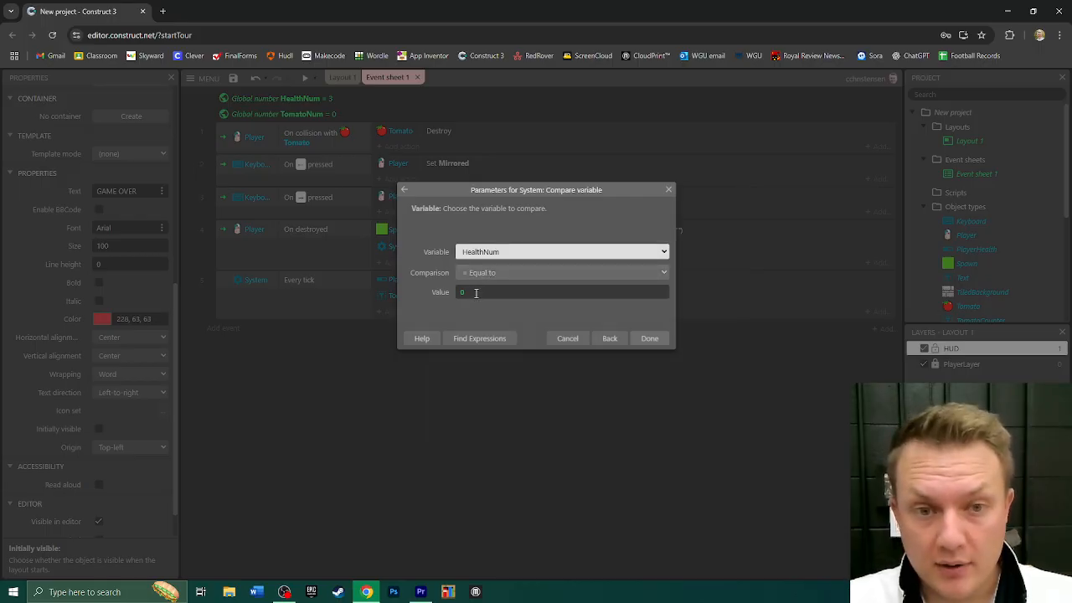
click(649, 339)
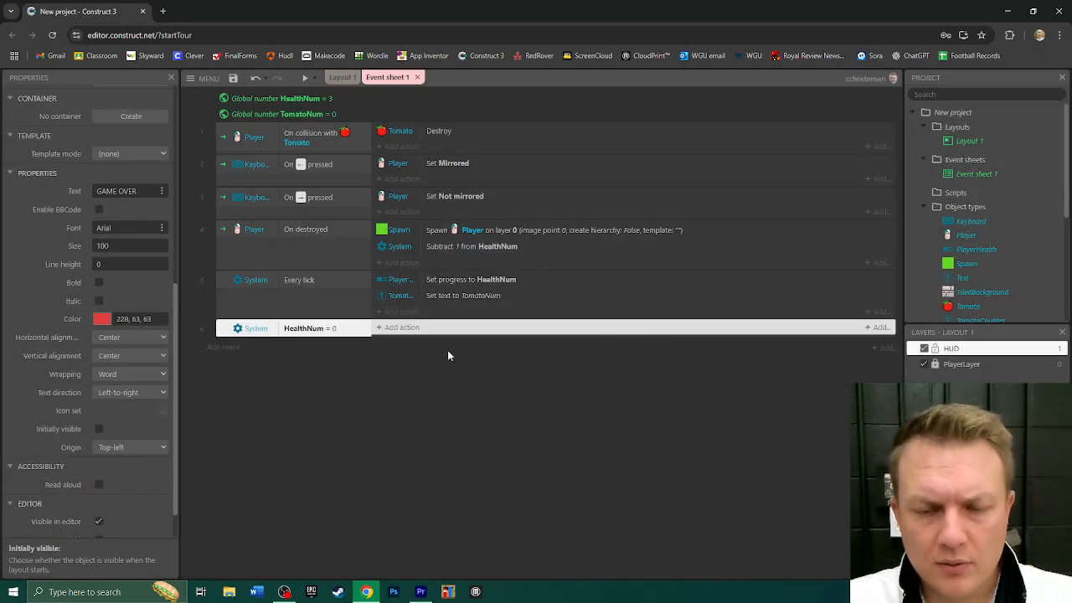
- Rename the object type Text, which holds the GAME OVER message, to GameOver
click(401, 328)
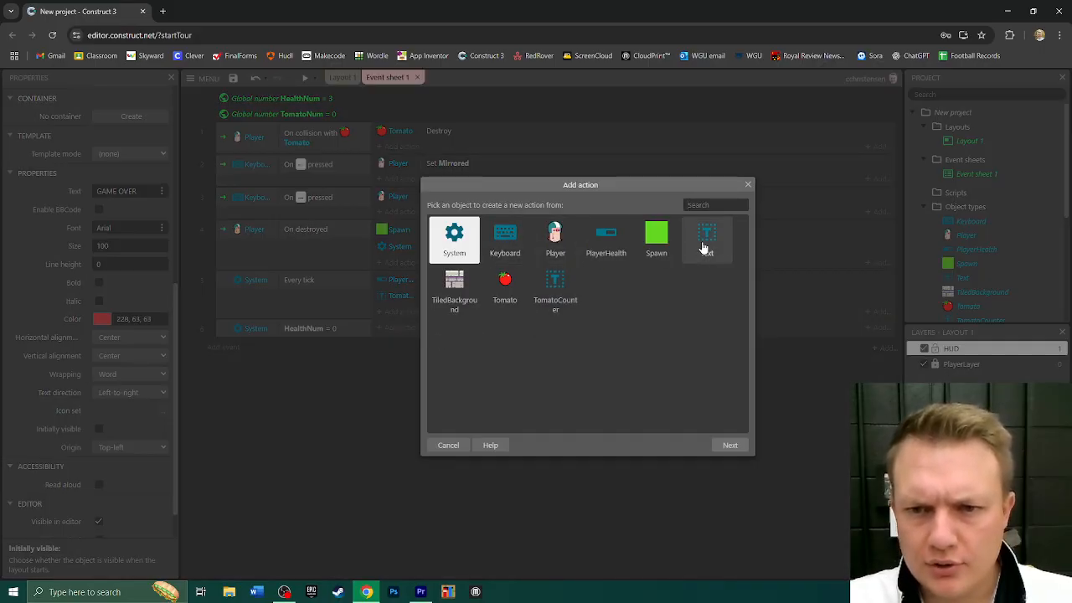
click(748, 186)
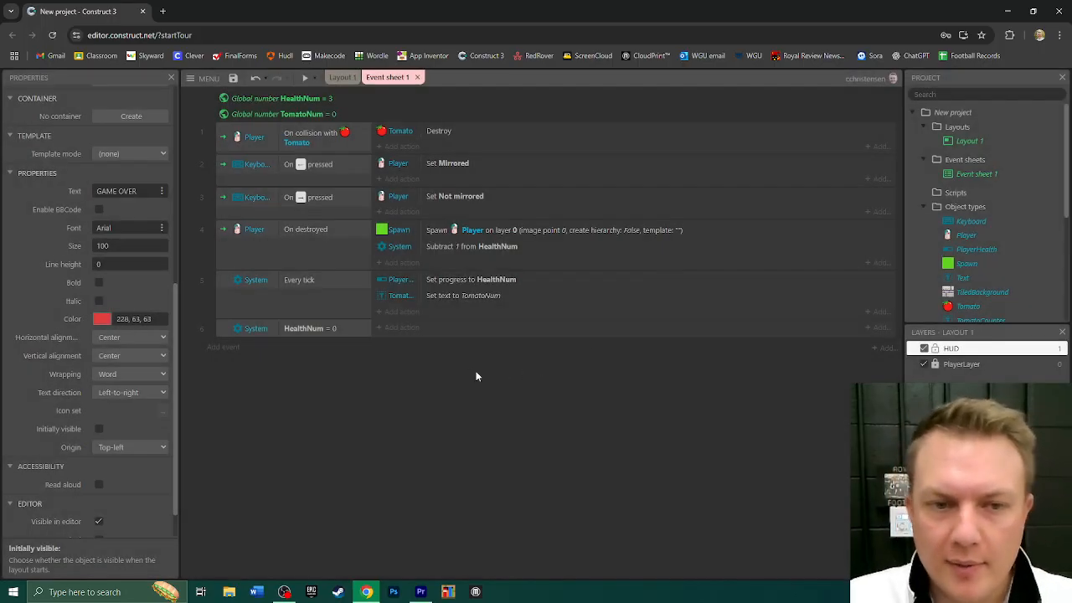
scroll(970, 205, down, 2)
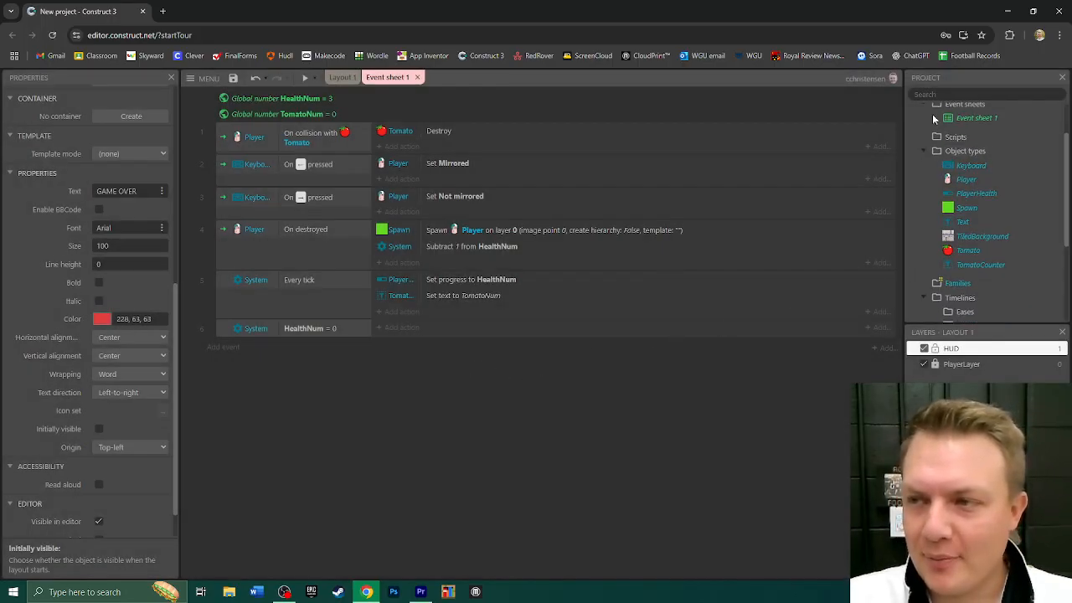
click(962, 222)
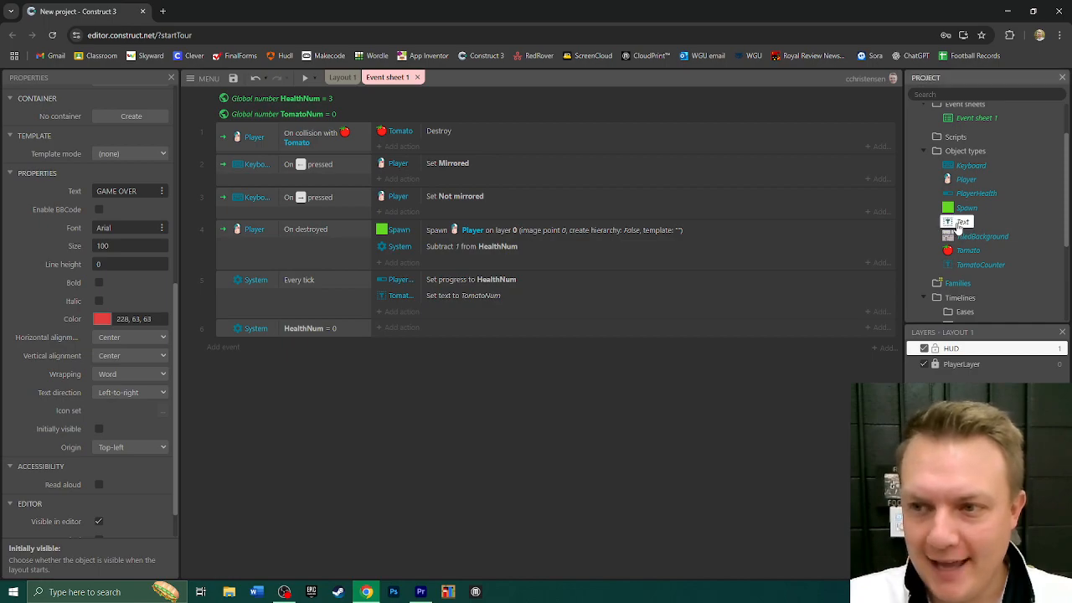
scroll(131, 160, up, 10)
click(119, 112)
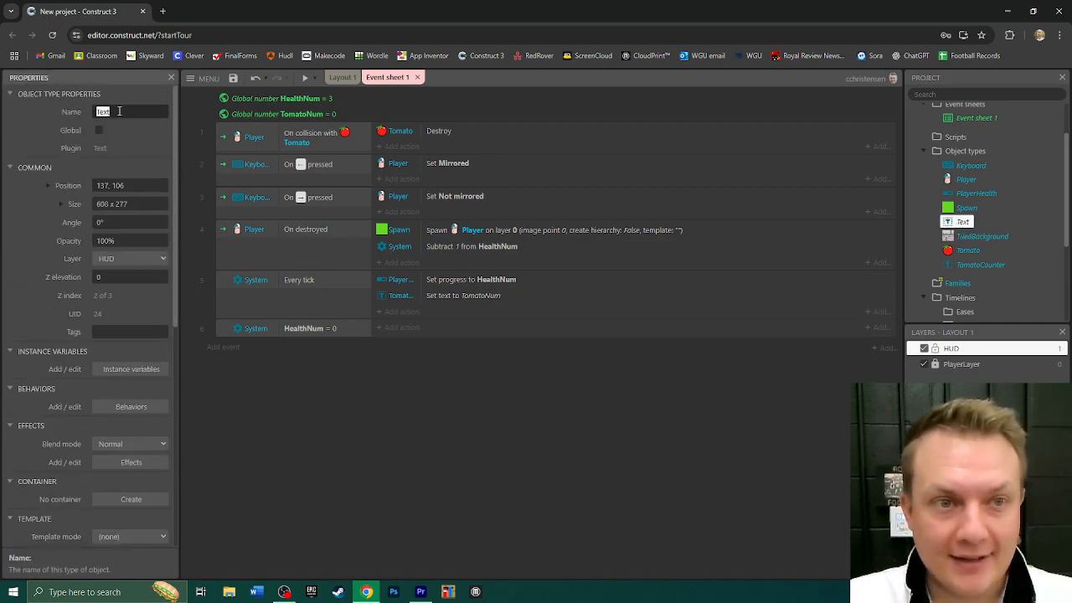
text(Game)
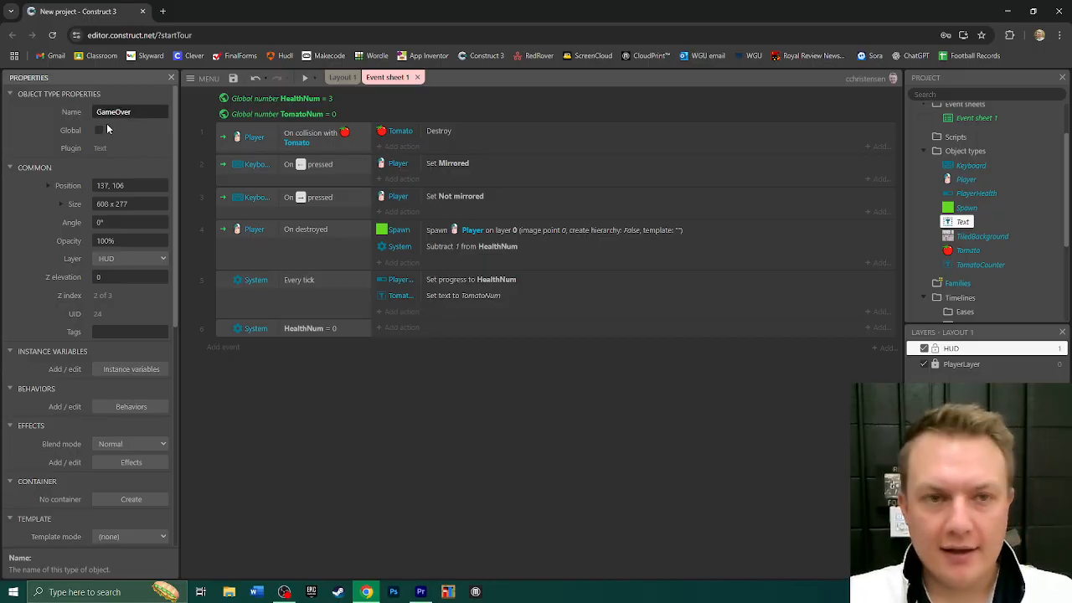
text(Over)
key(Return)
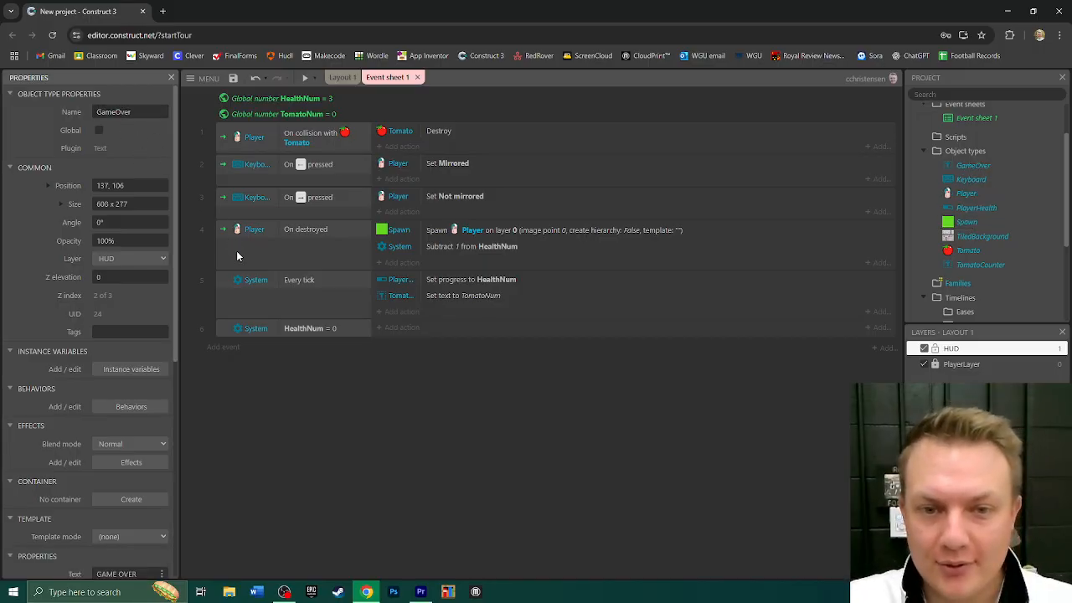
- Add a GameOver Set visible action to the HealthNum = 0 event, with visibility set to Visible
click(401, 329)
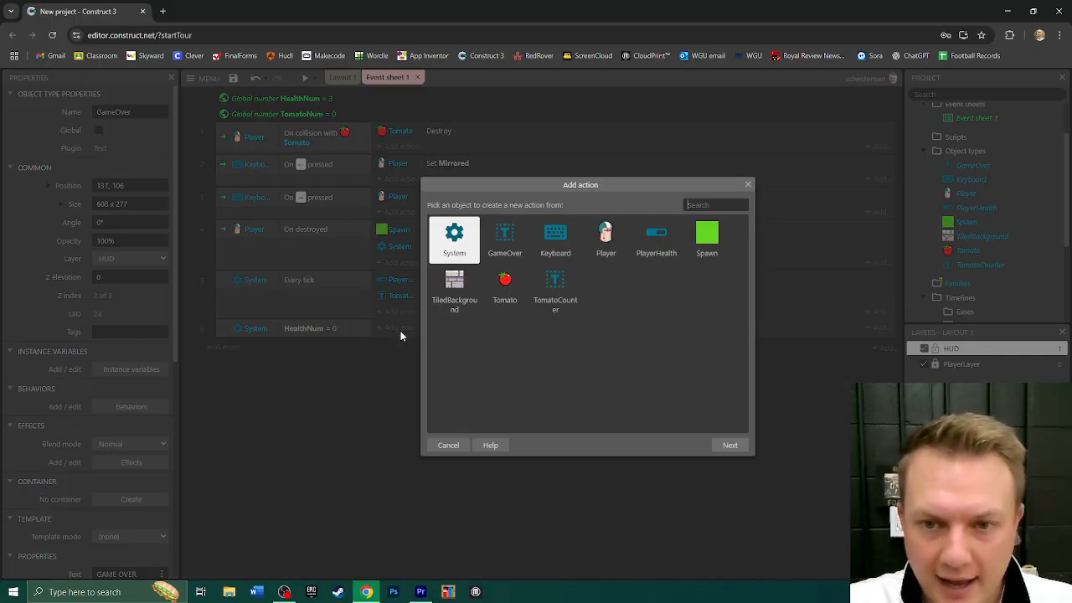
double_click(505, 243)
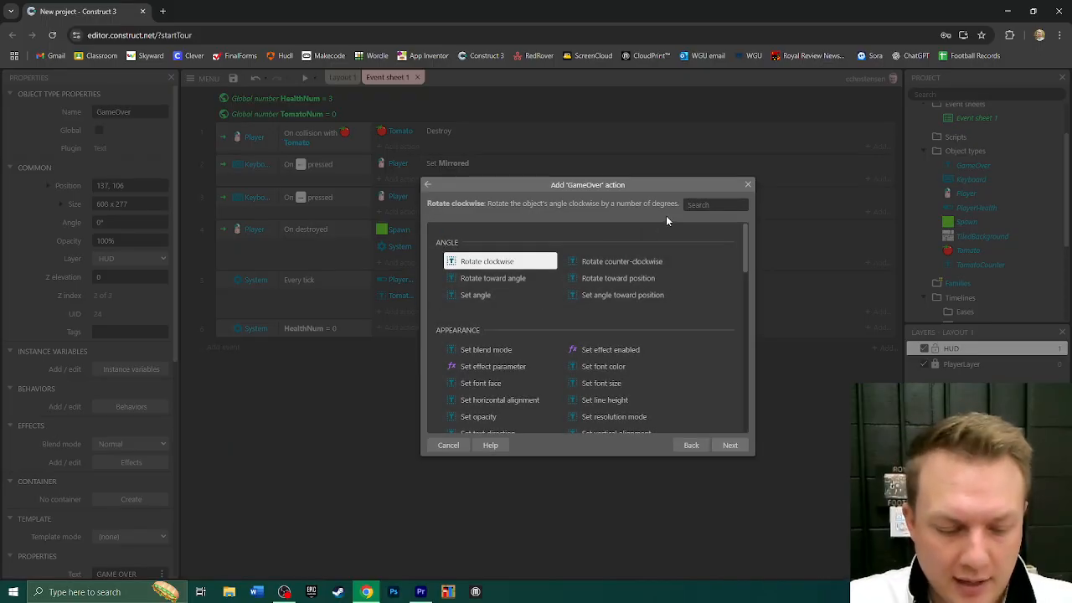
text(visi)
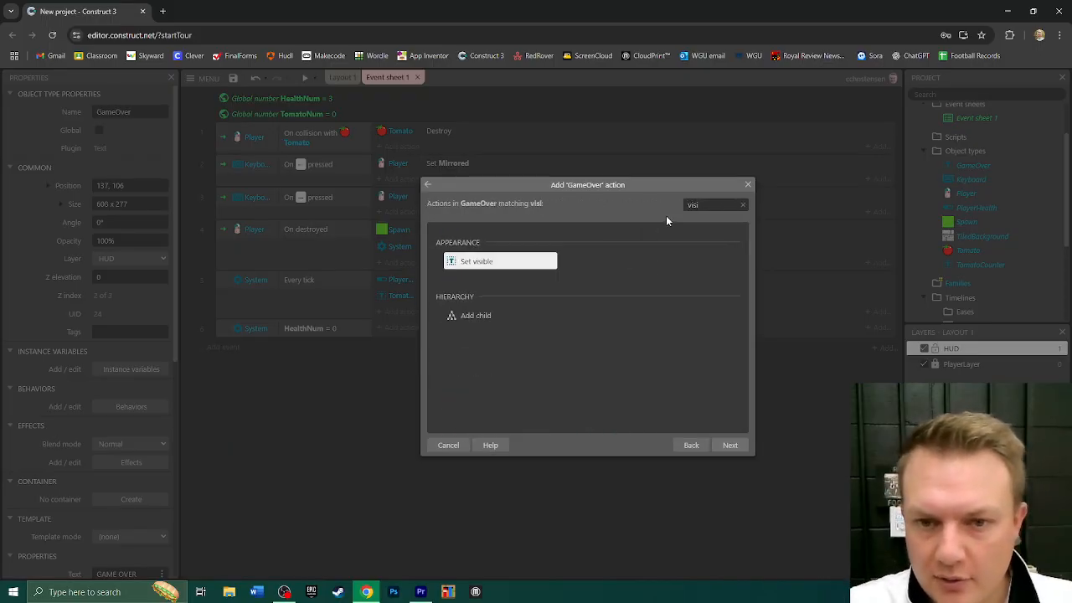
double_click(474, 263)
click(650, 338)
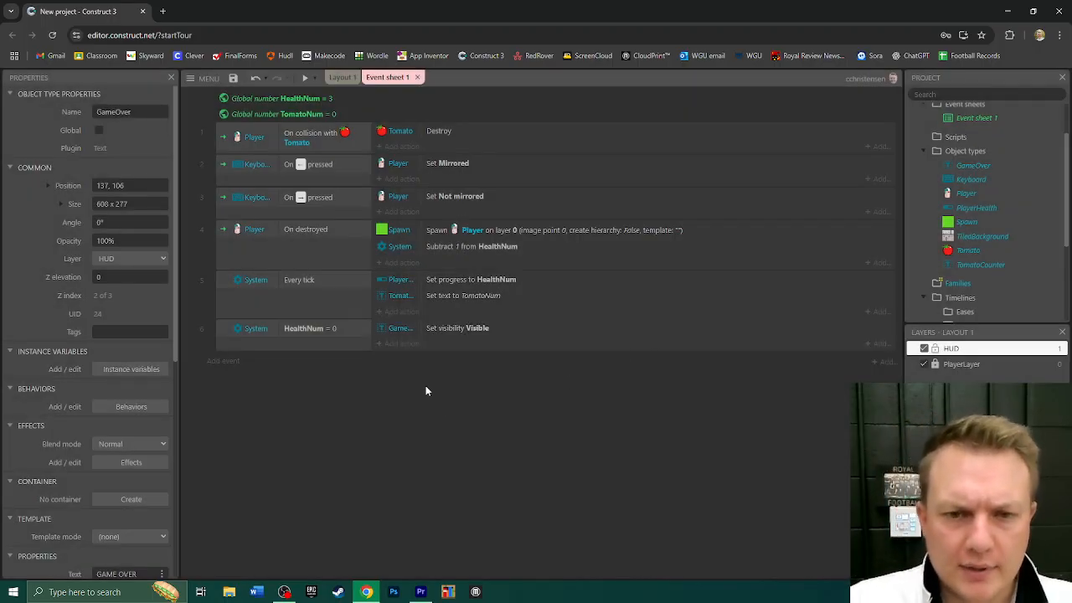
- Add a Player action to the HealthNum = 0 event that turns the Platform behavior's default controls off
click(401, 345)
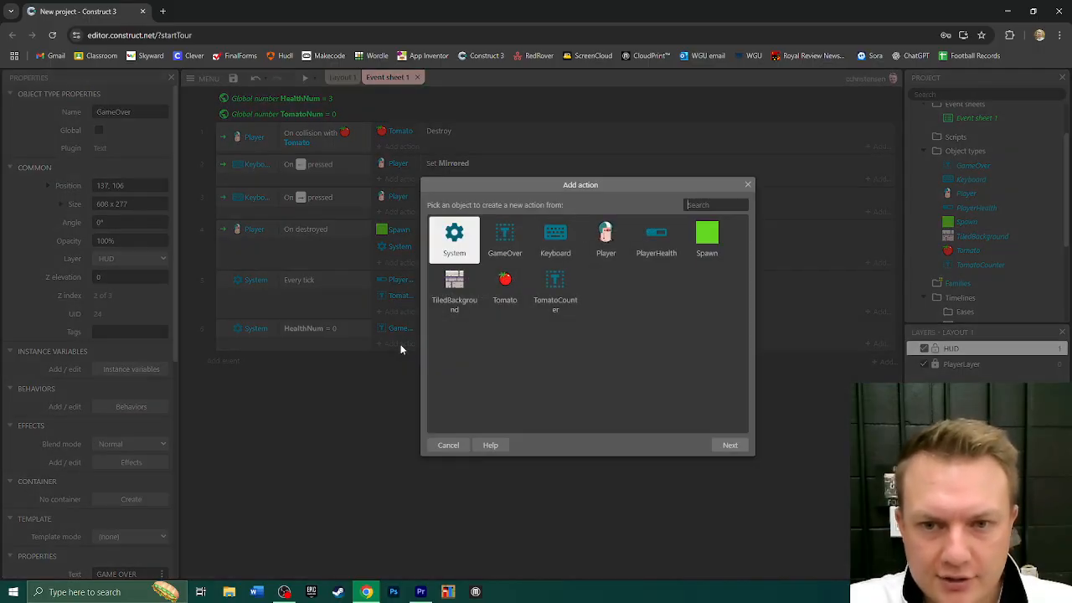
double_click(605, 239)
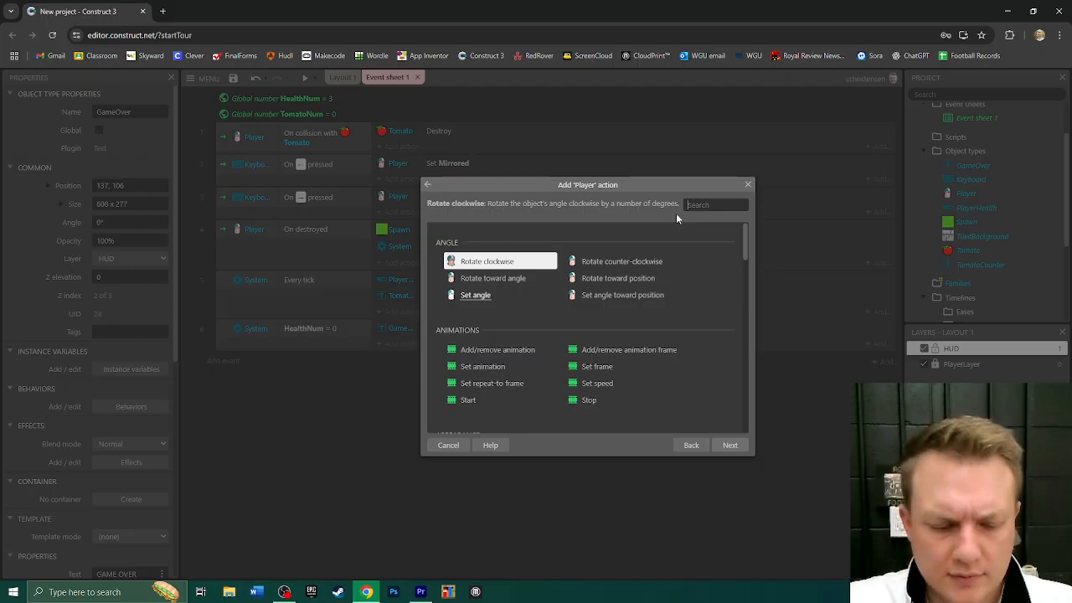
text(def)
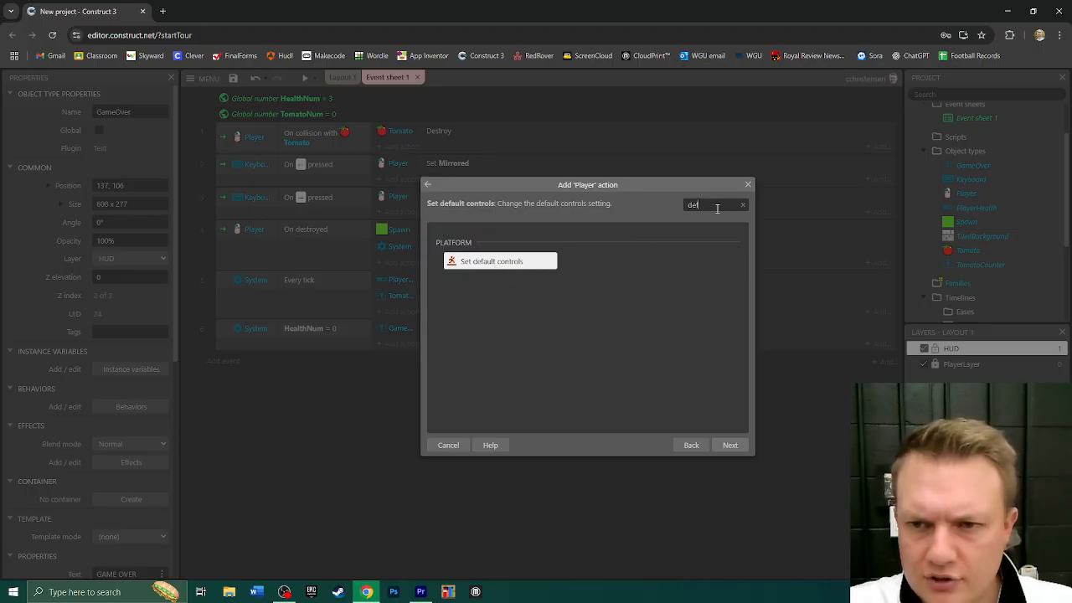
double_click(494, 262)
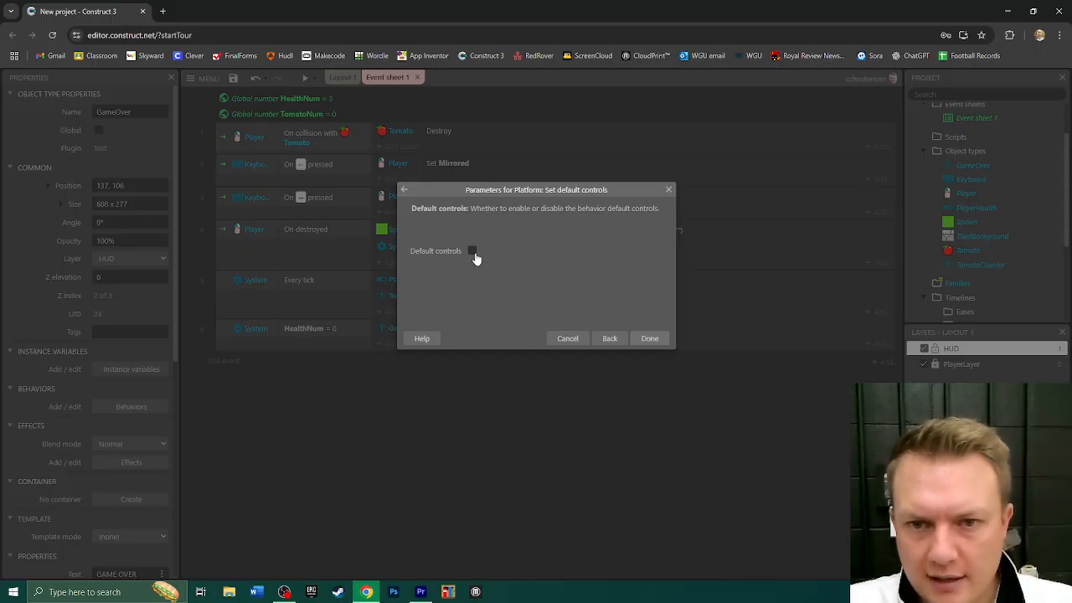
click(650, 338)
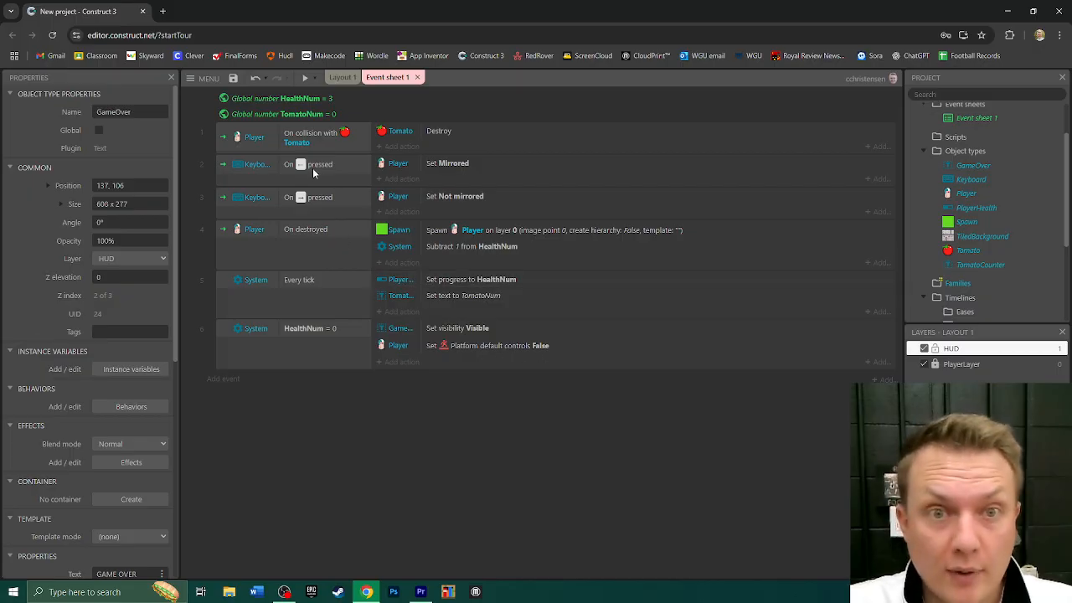
- Preview the game, run the player off the platform until the health runs out, and close the preview
click(304, 78)
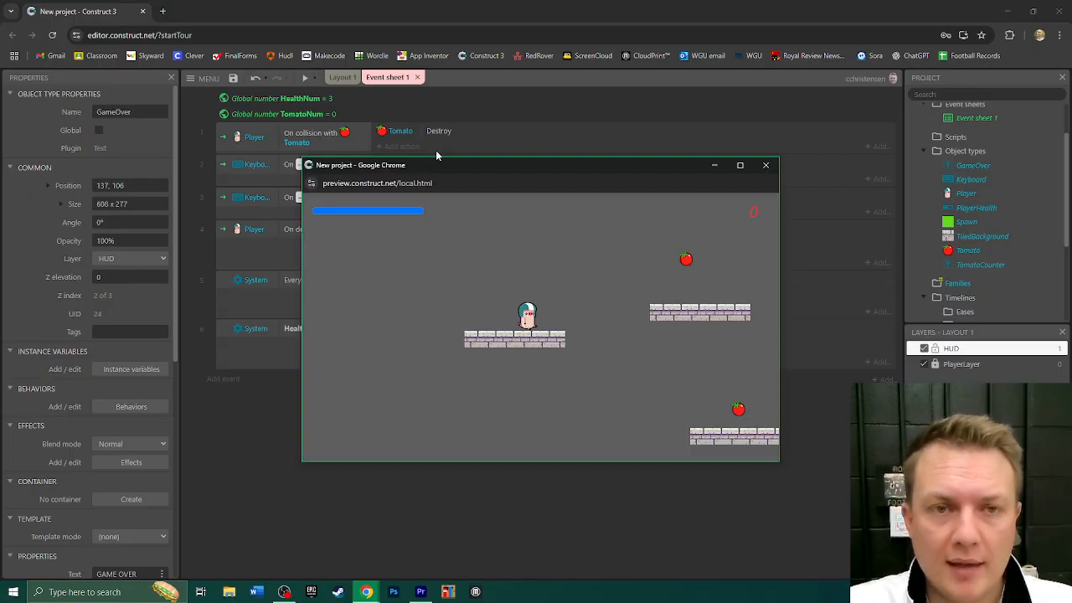
key(Right)
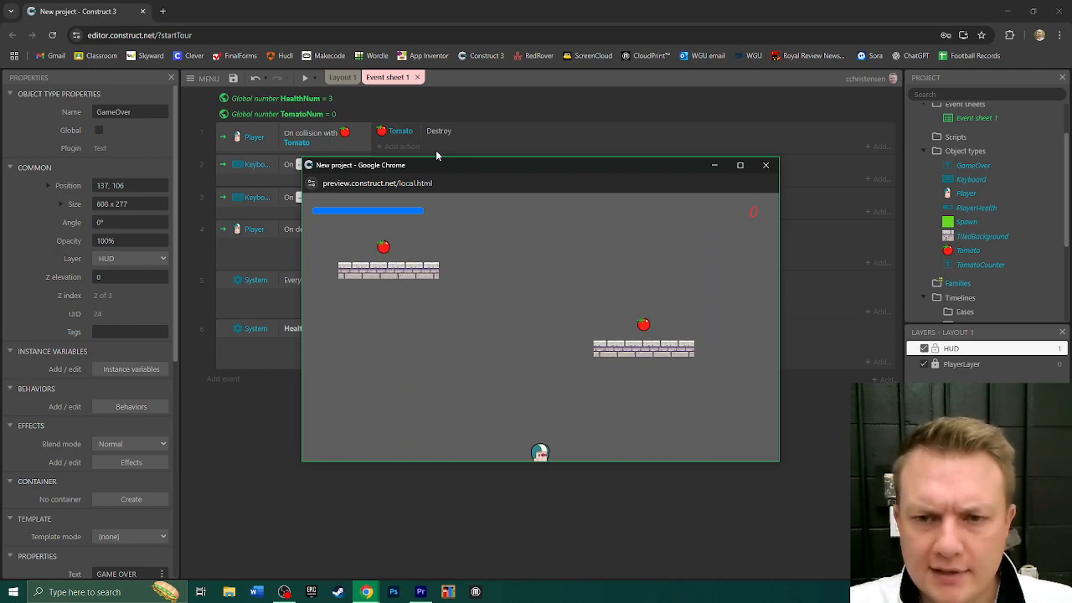
key(Right)
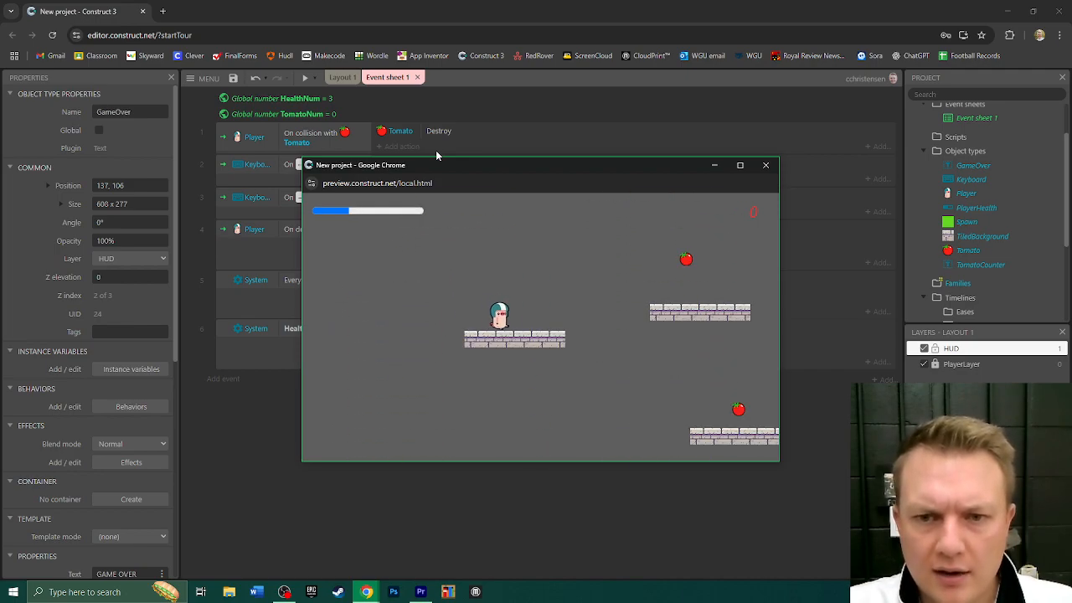
key(Right)
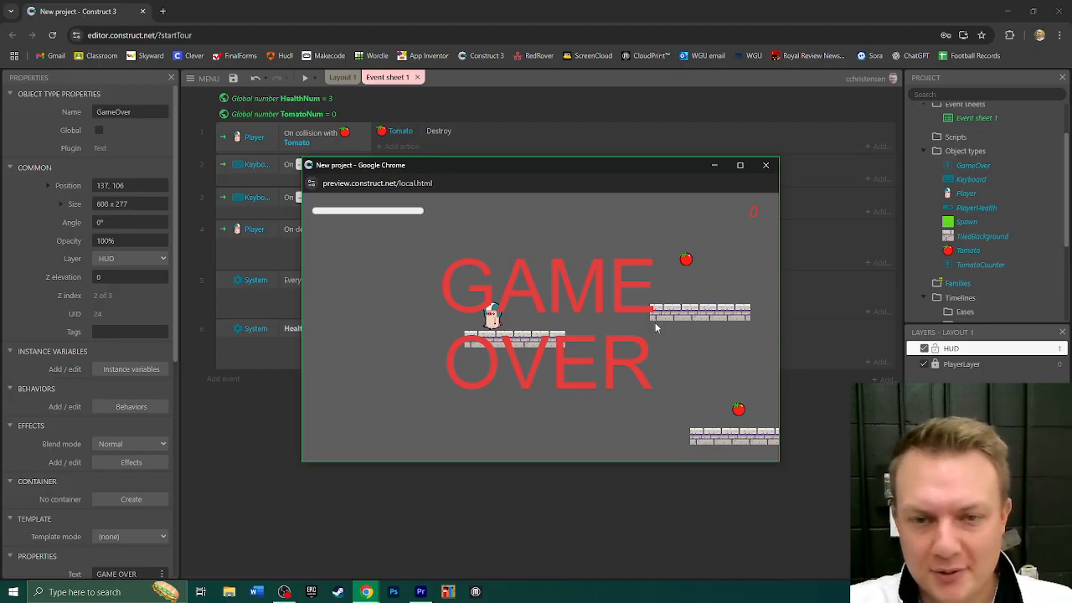
click(765, 165)
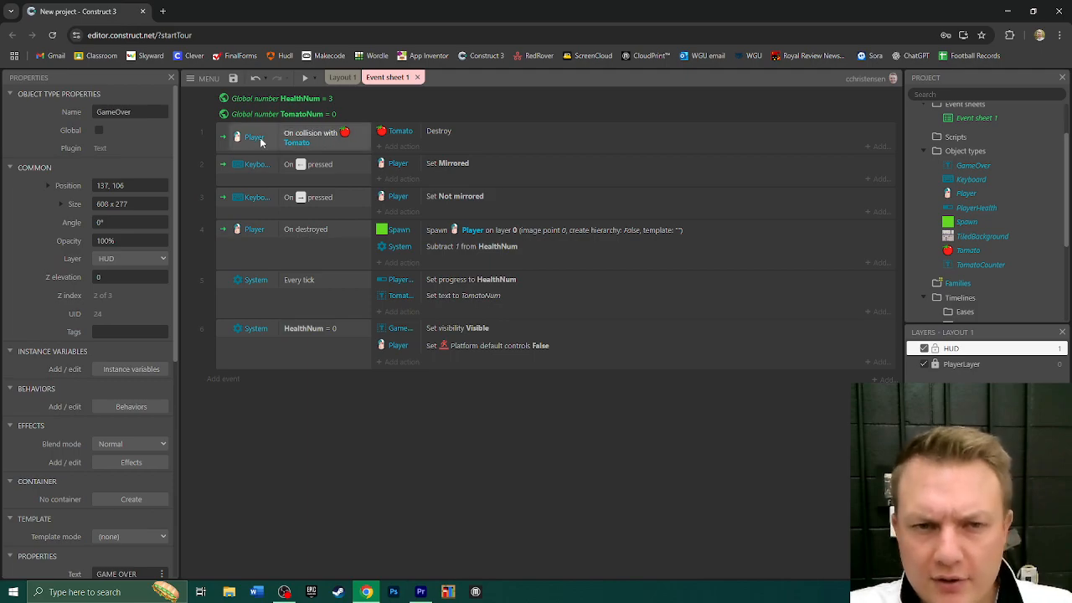
- Add a System action to the Player–Tomato collision event that adds 1 to TomatoNum
click(399, 147)
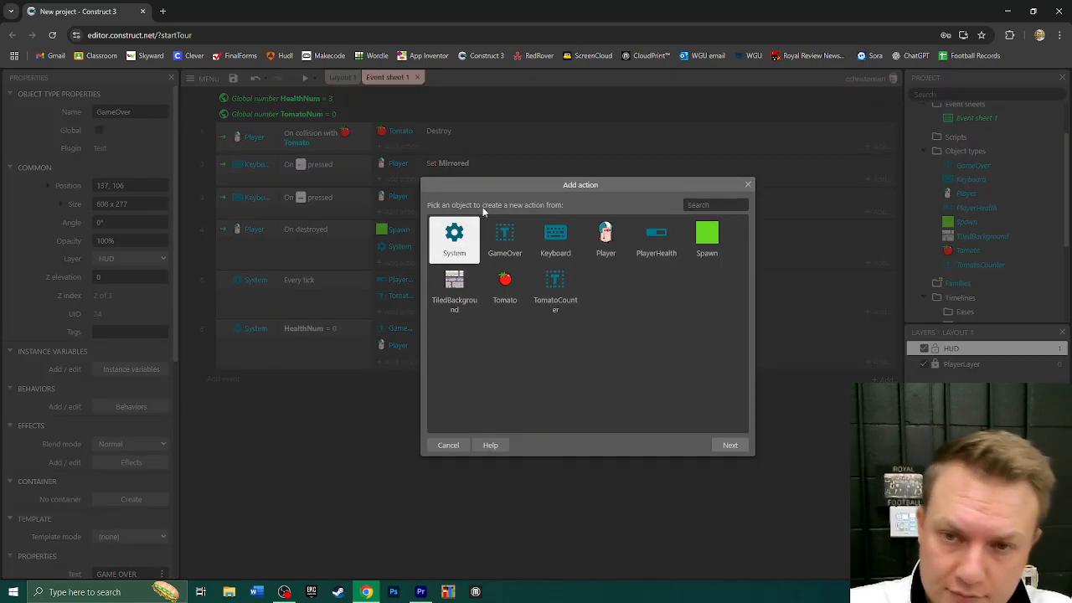
double_click(464, 227)
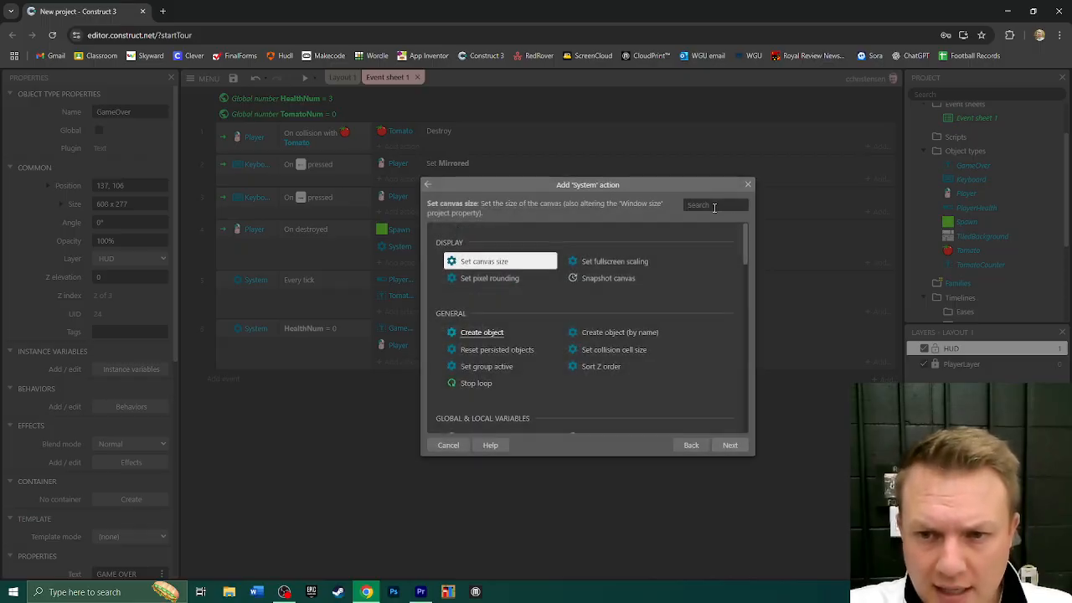
scroll(556, 300, down, 3)
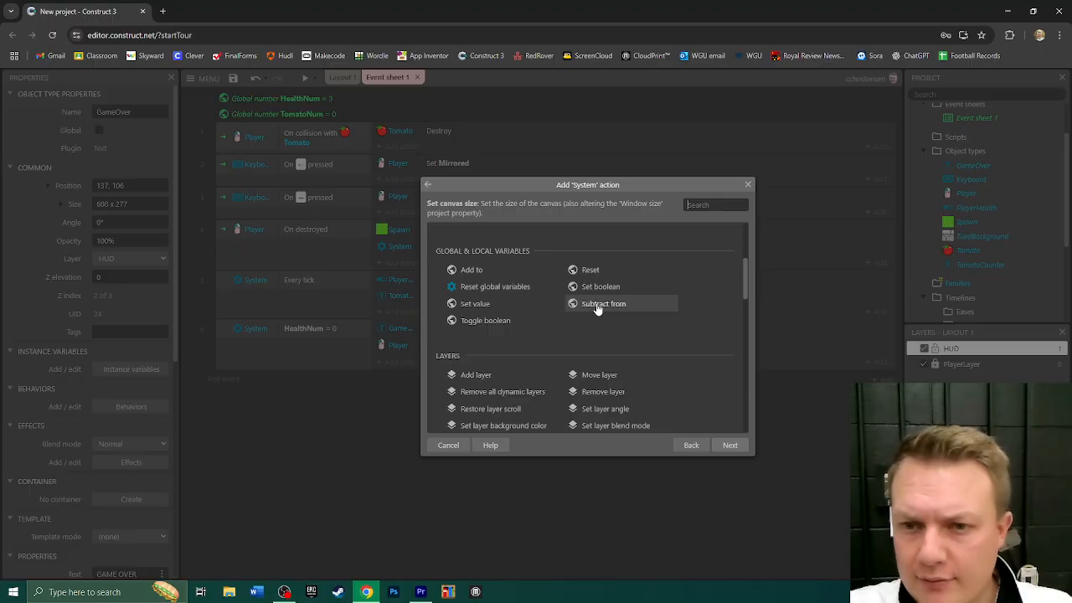
double_click(467, 275)
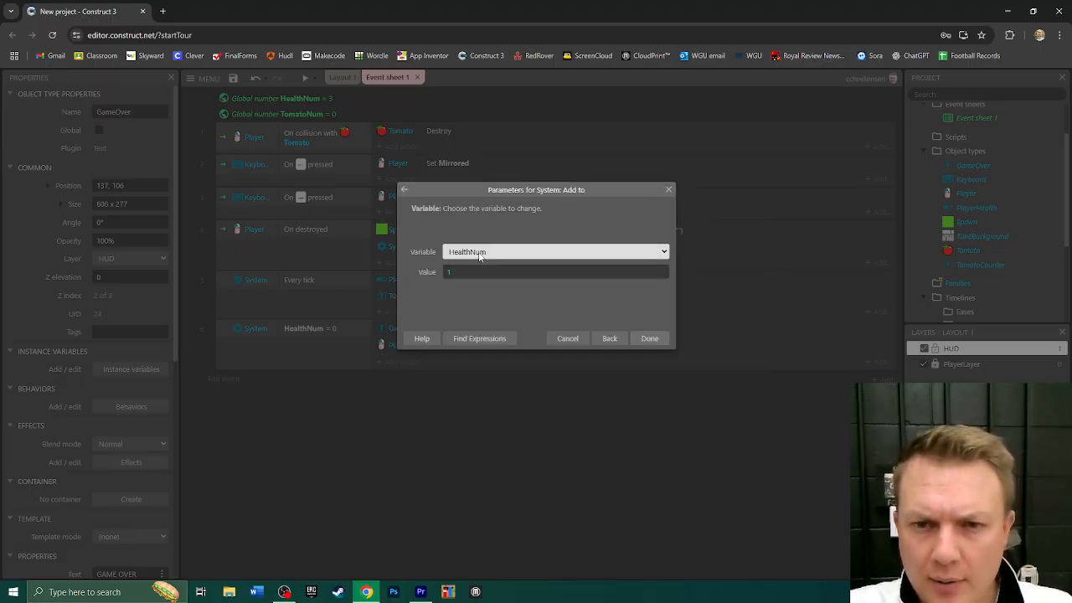
click(473, 255)
click(478, 294)
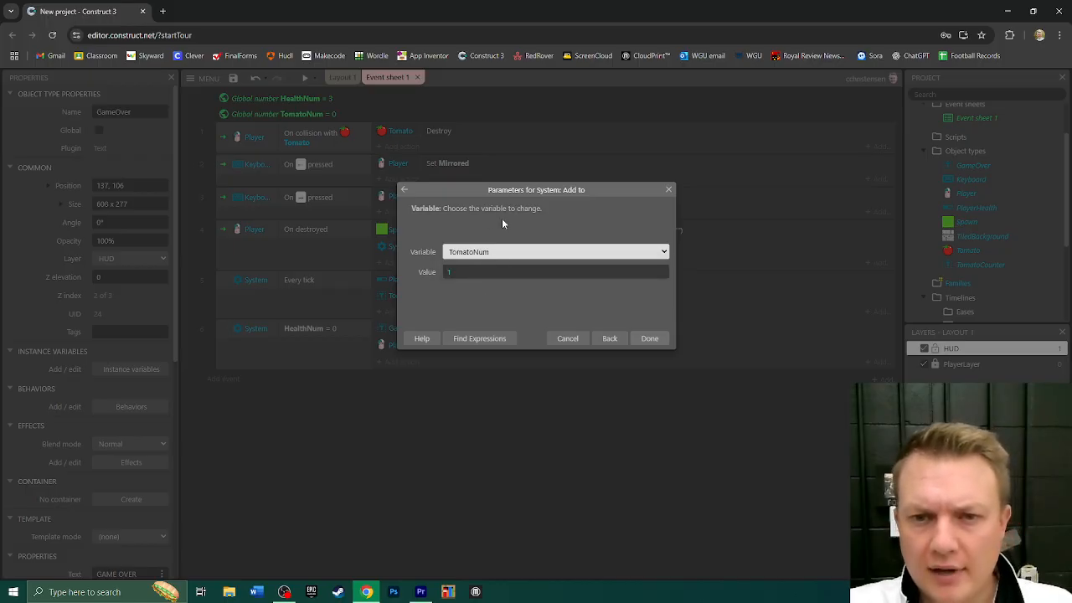
click(649, 338)
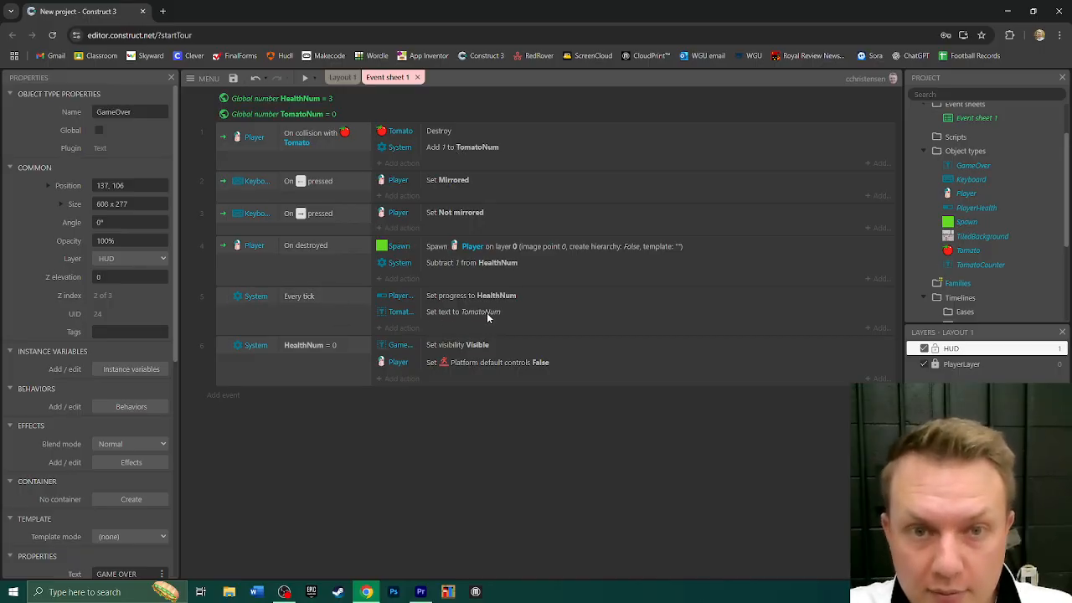
- Test the tomato counter and health bar in a game preview by collecting tomatoes and falling off platforms, and close the preview
click(305, 77)
key(Right)
key(Left)
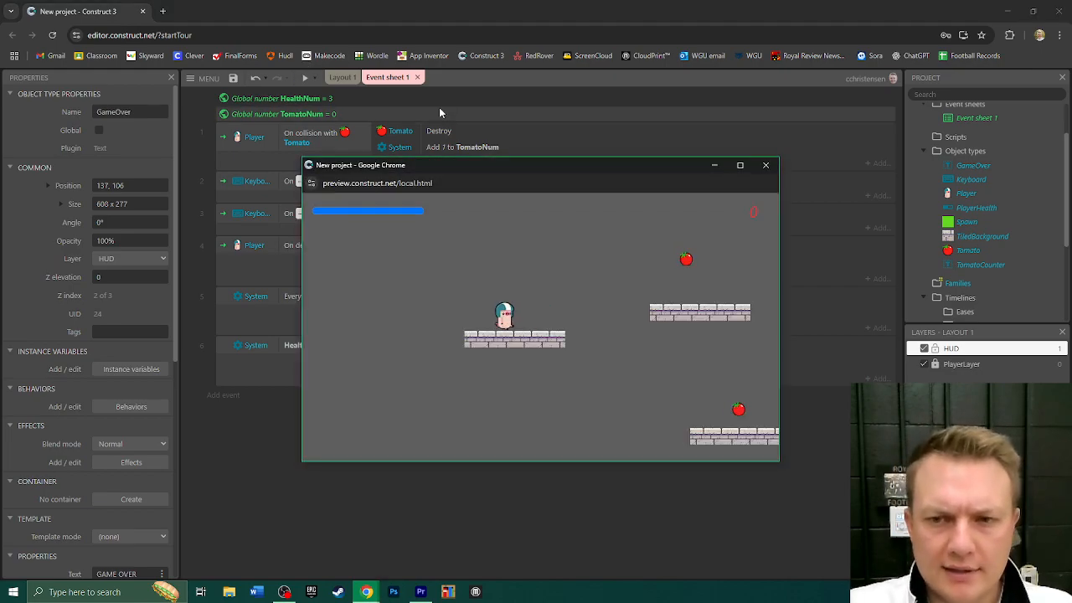
key(Right)
key(Up)
key(Right)
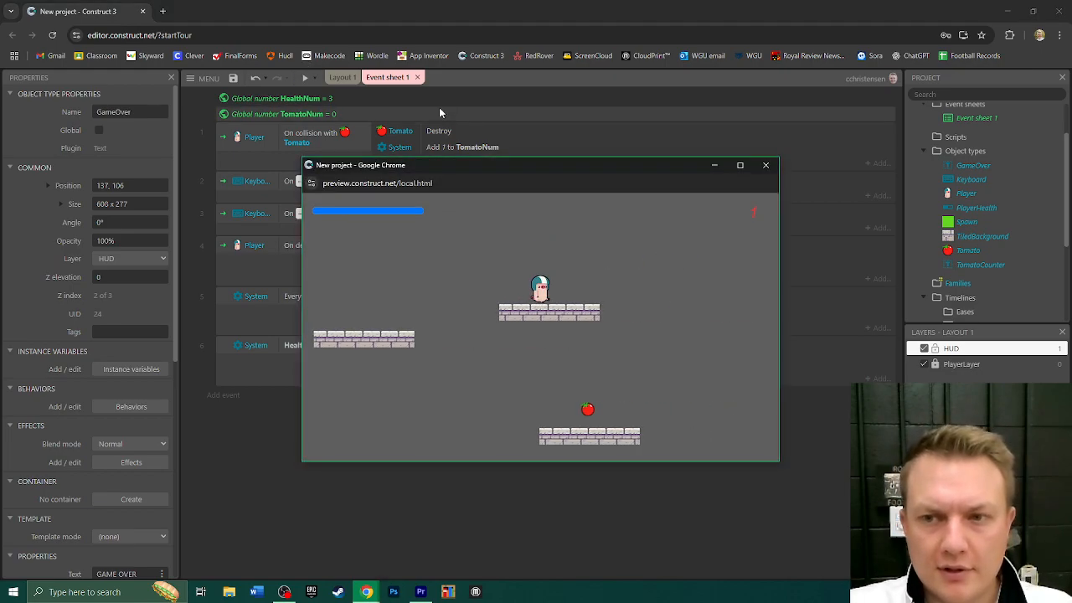
key(Left)
key(Right)
key(Up)
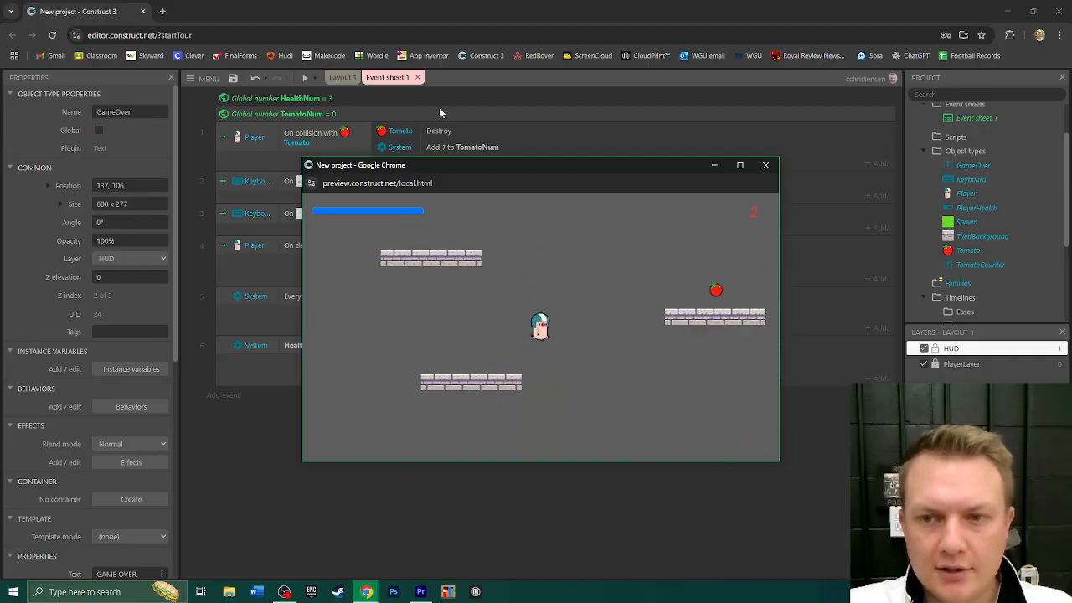
key(Right)
key(Up)
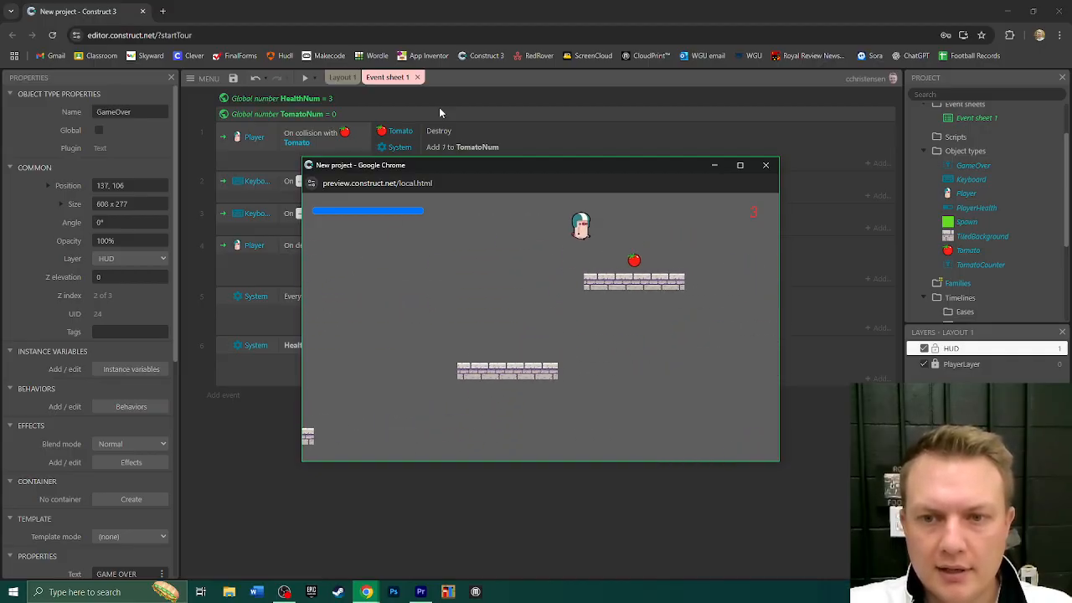
key(Right)
key(Left)
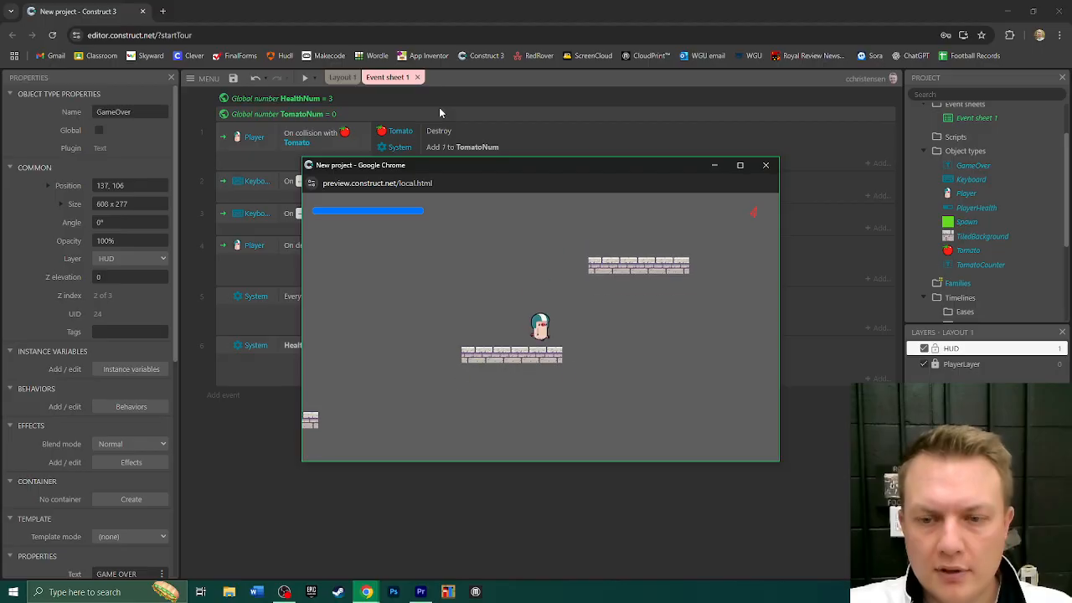
key(Right)
key(Left)
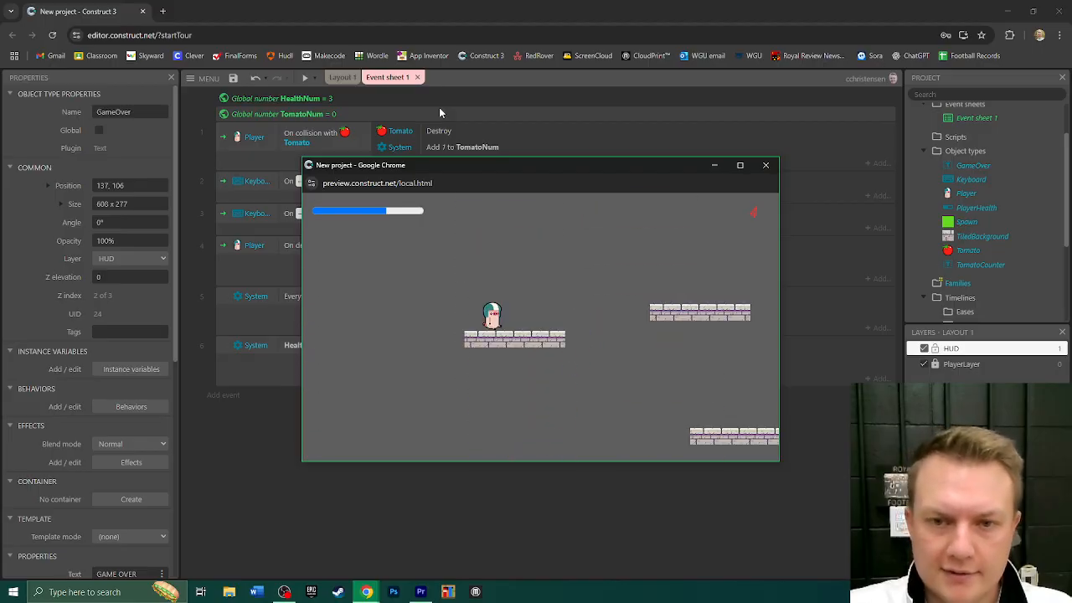
key(Right)
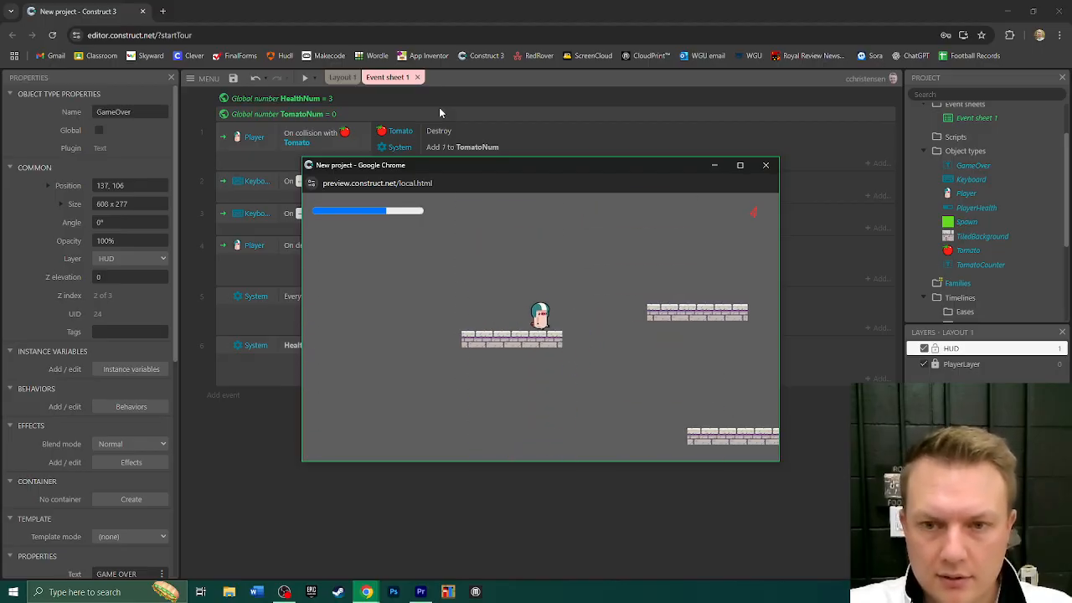
key(Up)
key(Right)
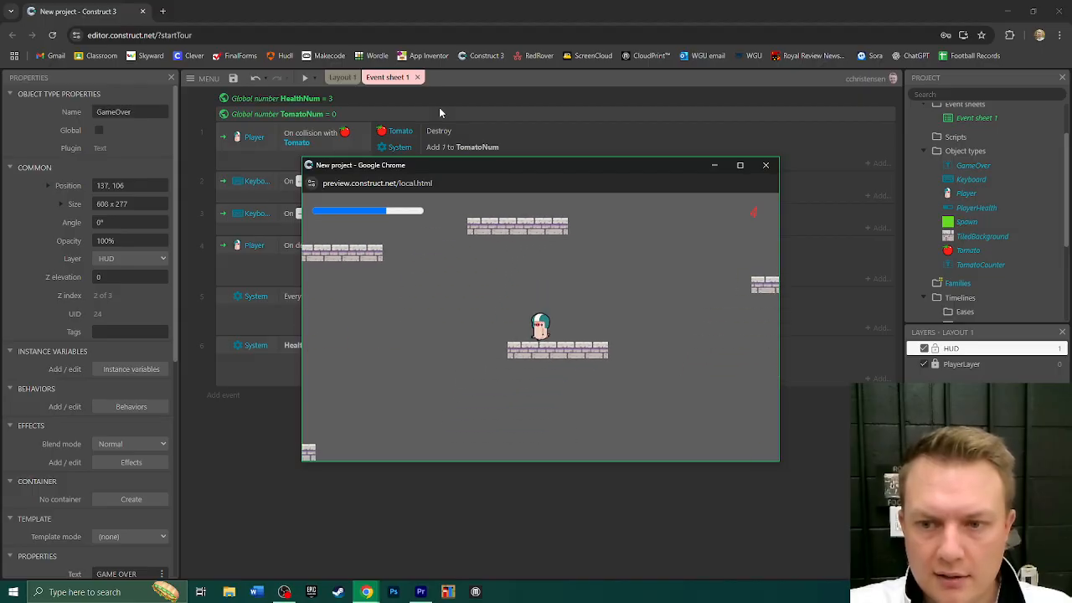
key(Right)
key(Up)
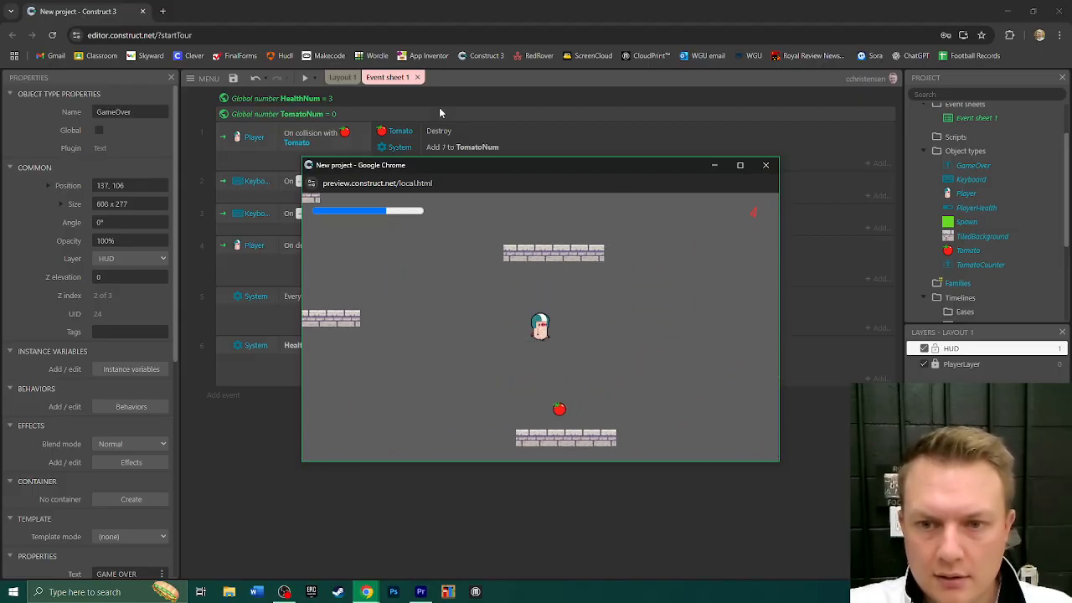
key(Right)
key(Right)
key(Up)
key(Left)
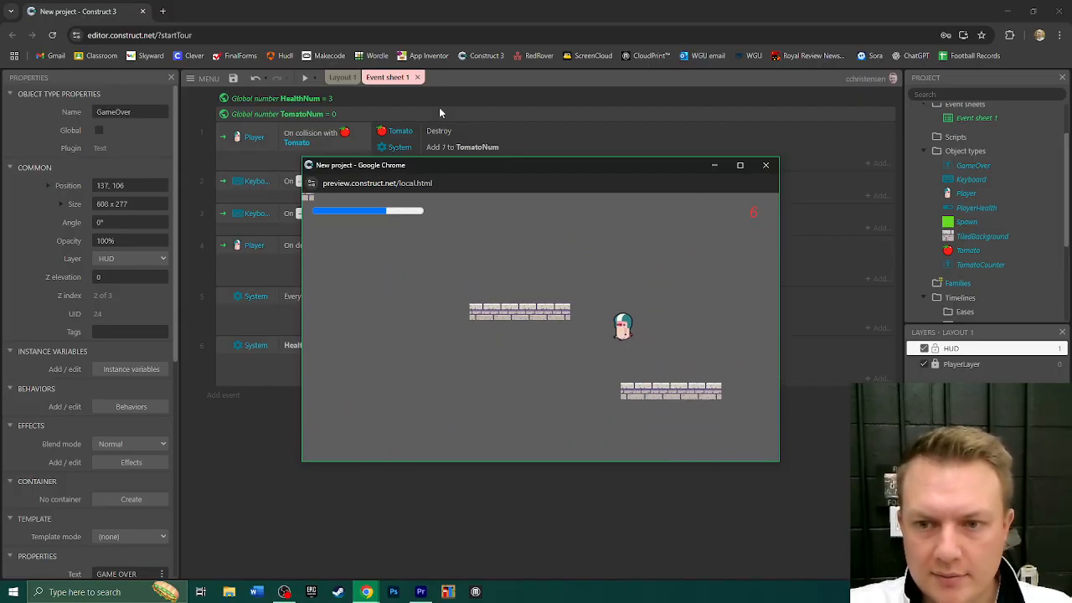
key(Left)
key(Up)
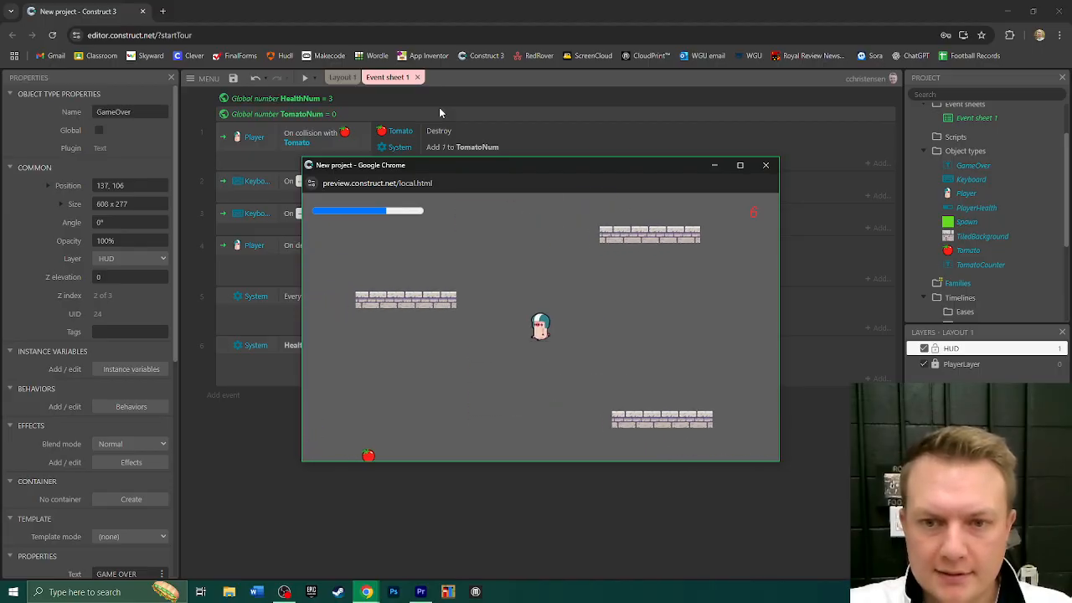
key(Up)
key(Right)
key(Left)
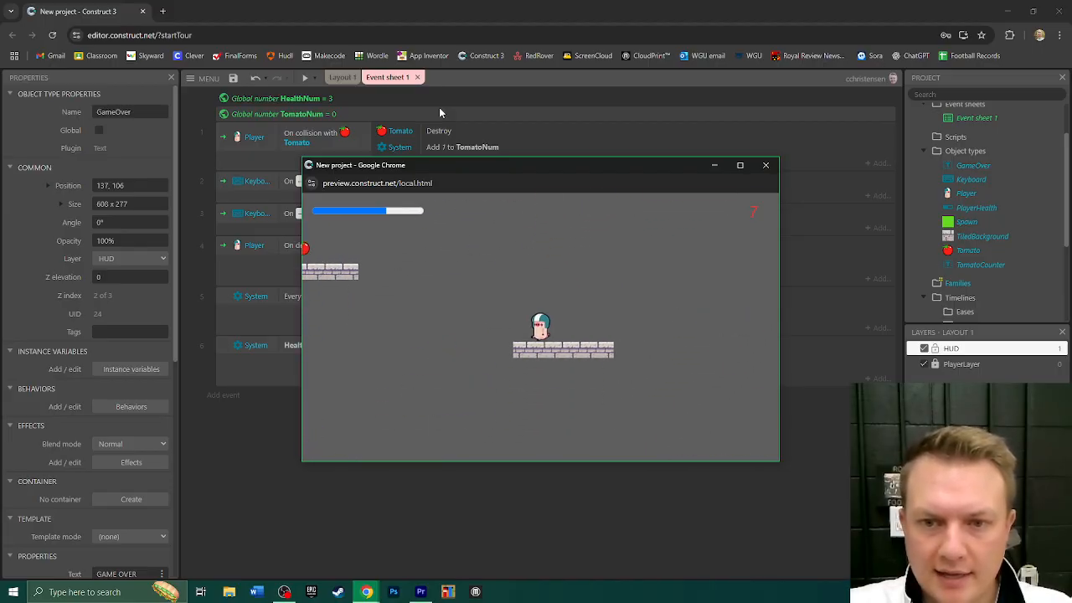
key(Up)
key(Up)
key(Left)
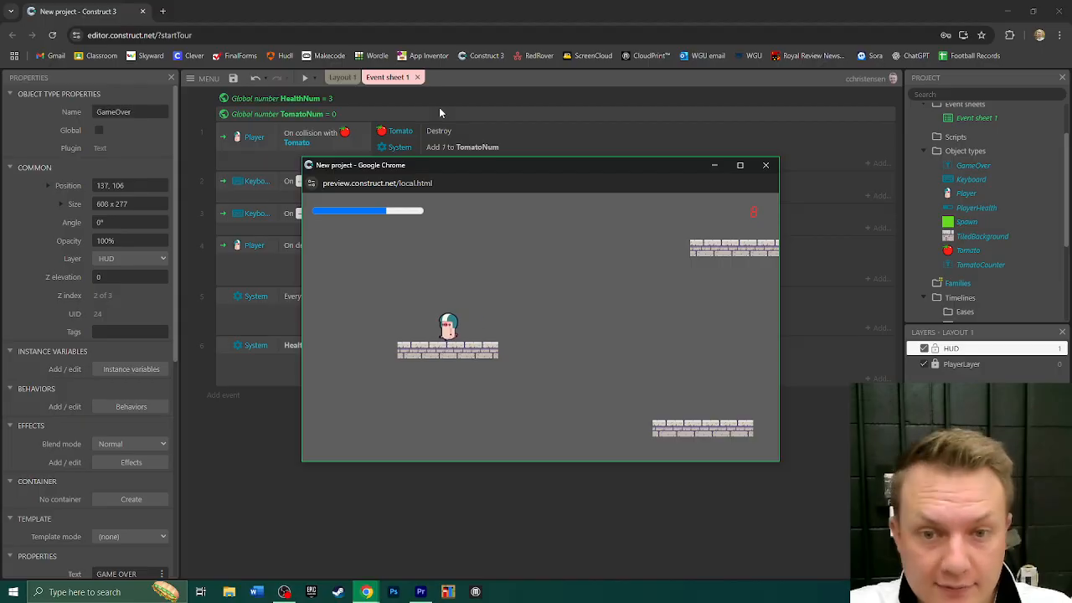
key(Right)
key(Left)
key(Right)
key(Up)
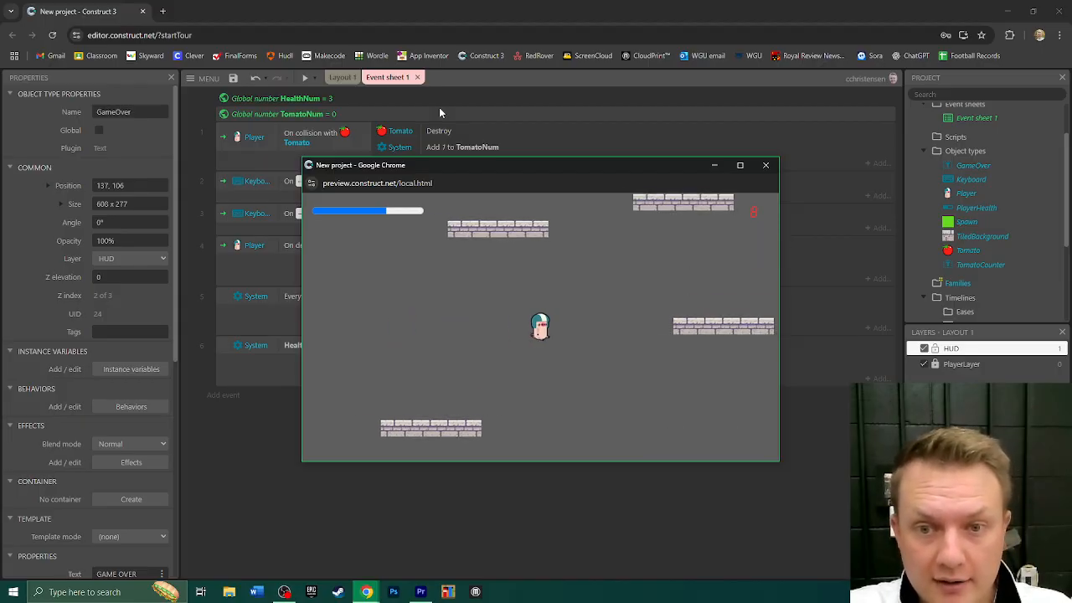
key(Up)
key(Right)
key(Up)
key(Up)
key(Left)
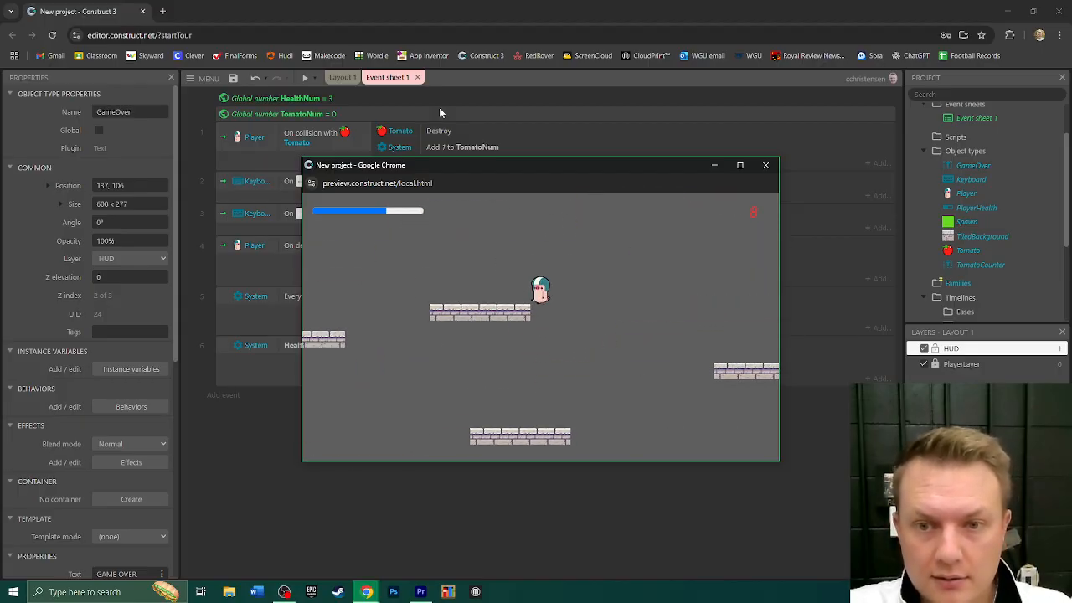
key(Left)
key(Up)
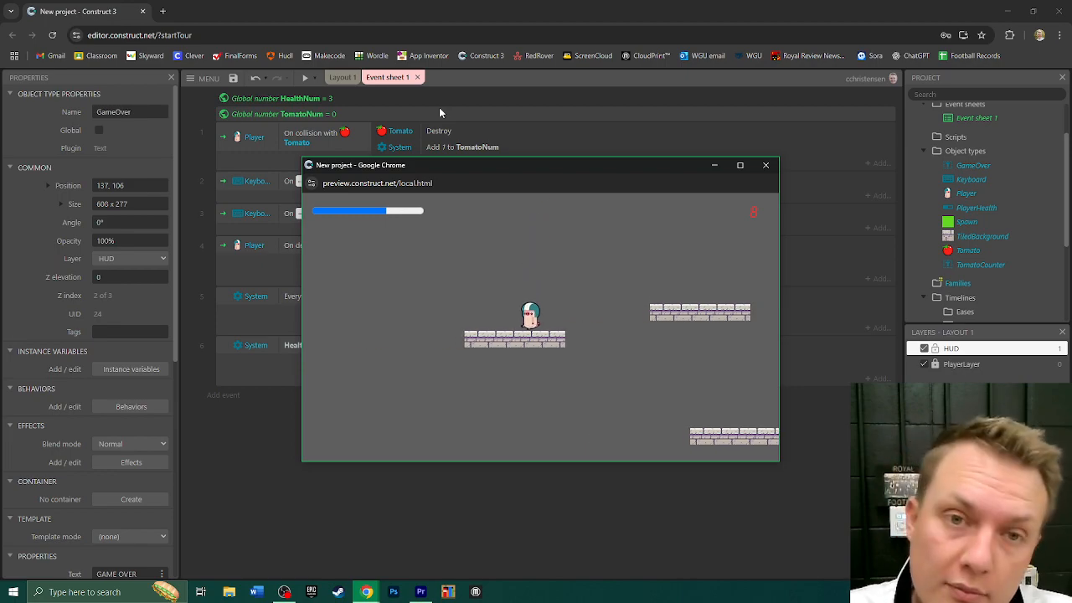
key(Right)
key(Up)
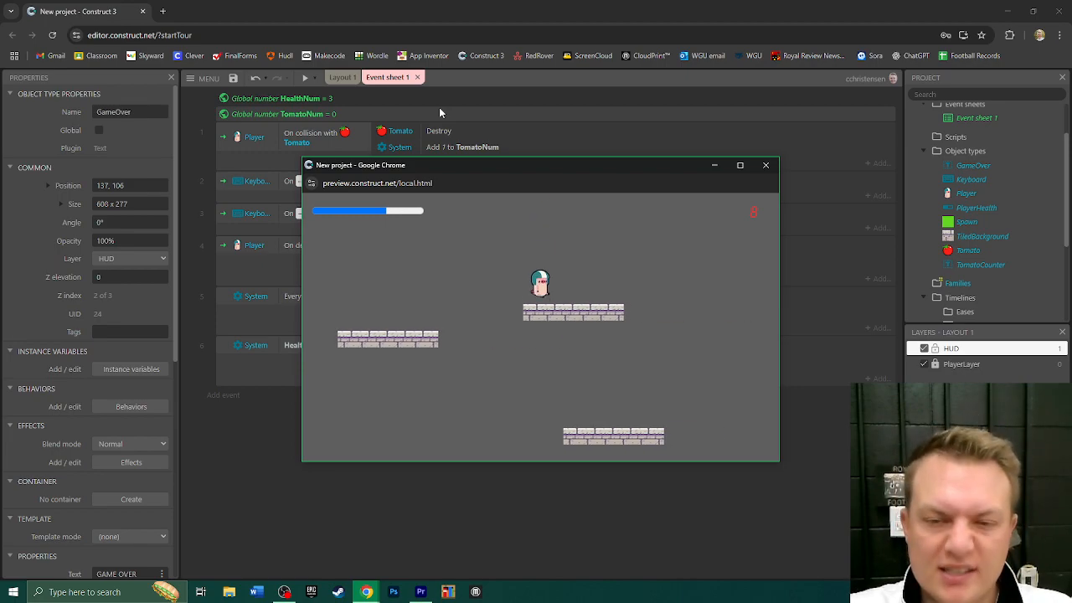
key(Right)
key(Left)
key(Right)
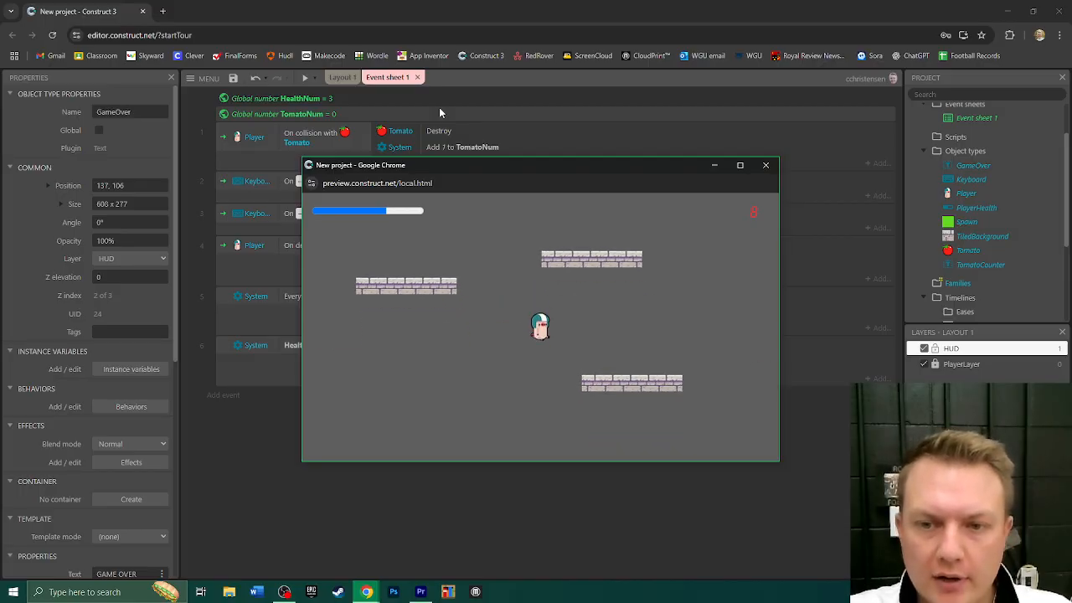
key(Left)
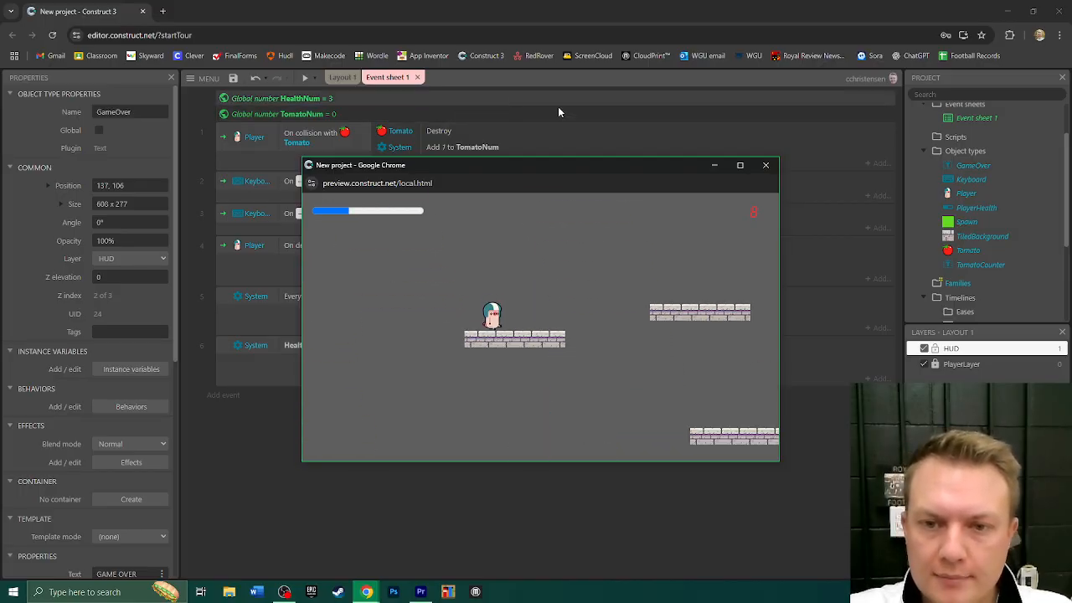
click(765, 166)
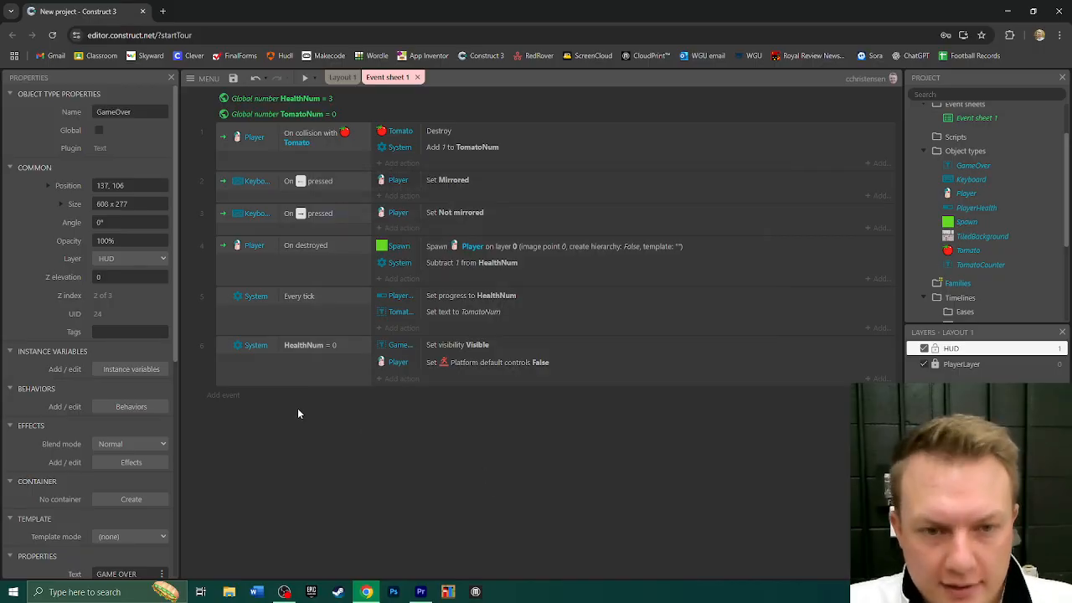
- Clone the GameOver text object in Layout 1 and place the copy directly over the original, at about 137, 107
click(343, 77)
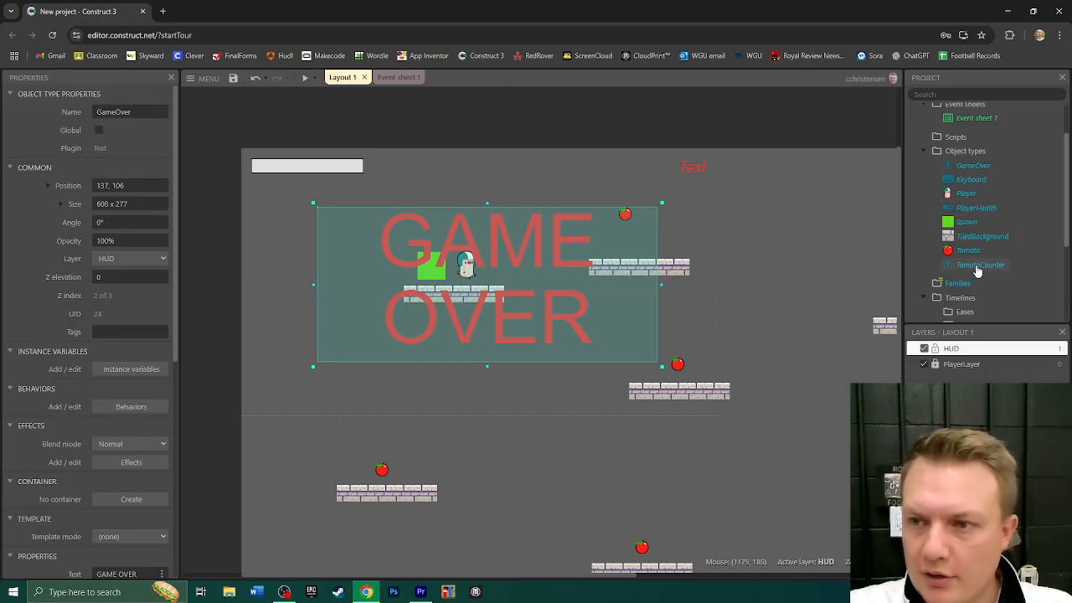
click(973, 167)
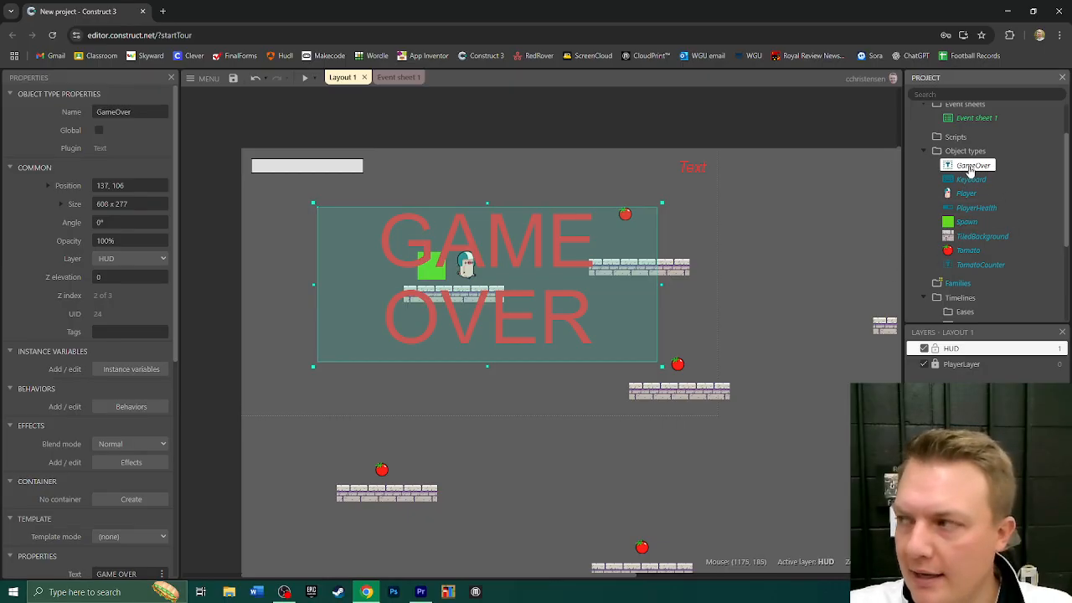
right_click(973, 166)
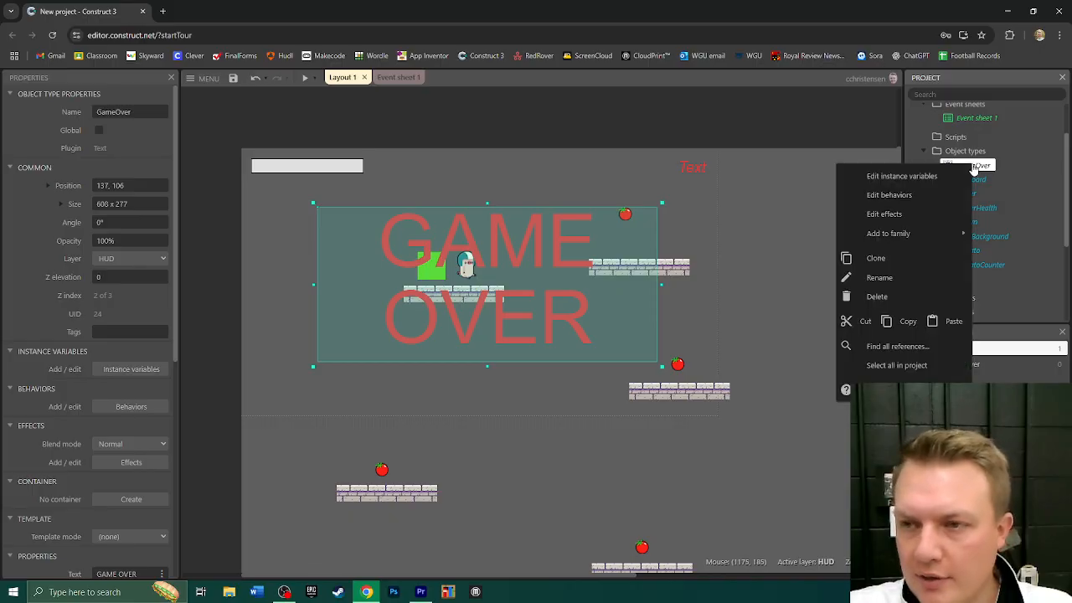
click(889, 259)
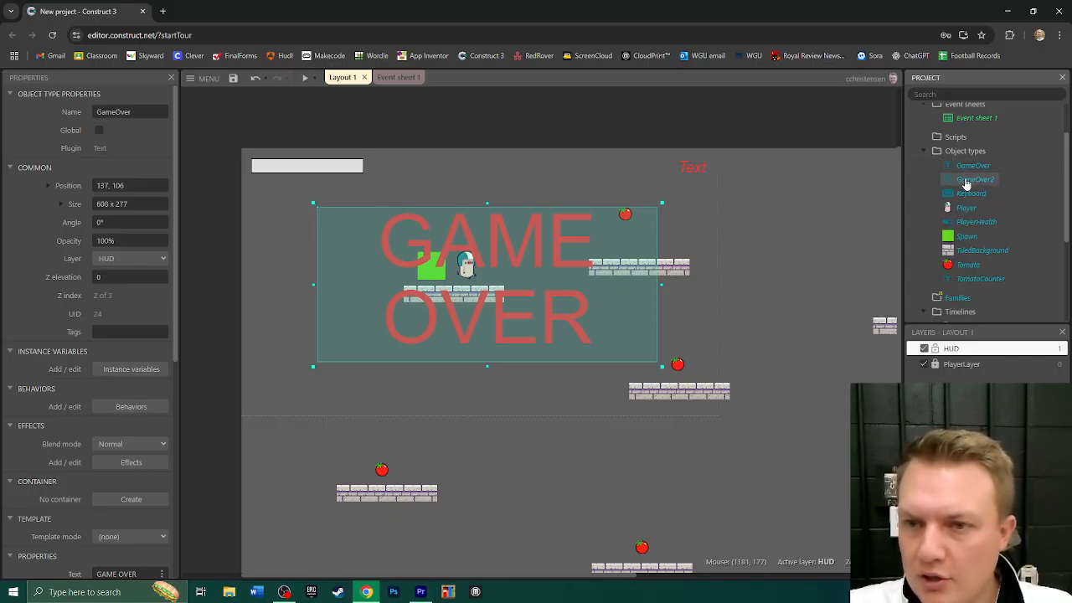
drag(968, 182, 453, 267)
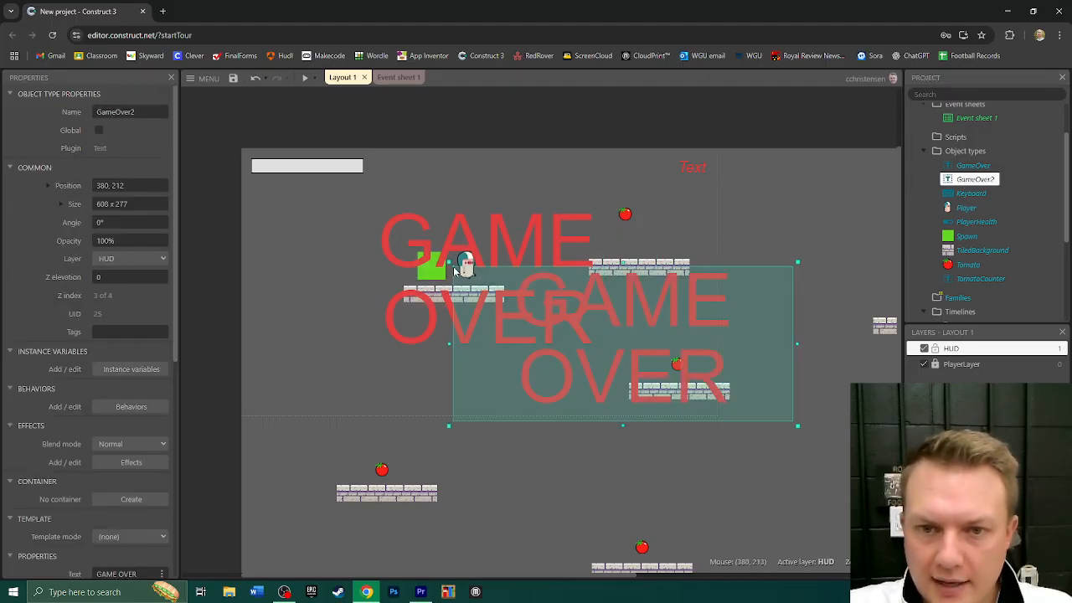
drag(639, 324, 515, 253)
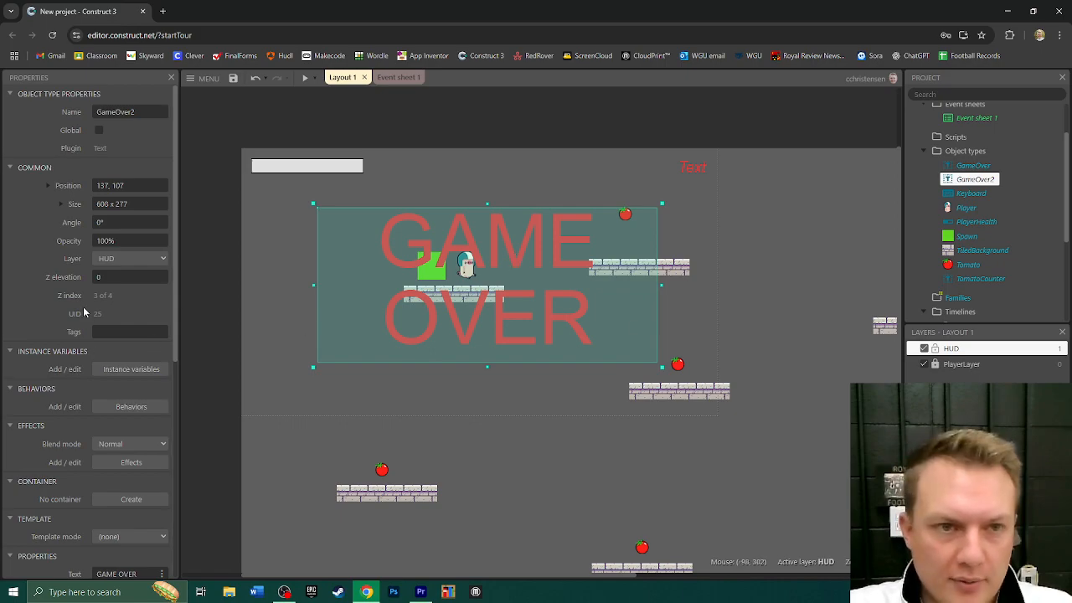
- Rename the cloned GameOver text object YouWin and set its text to "You Win!"
click(149, 112)
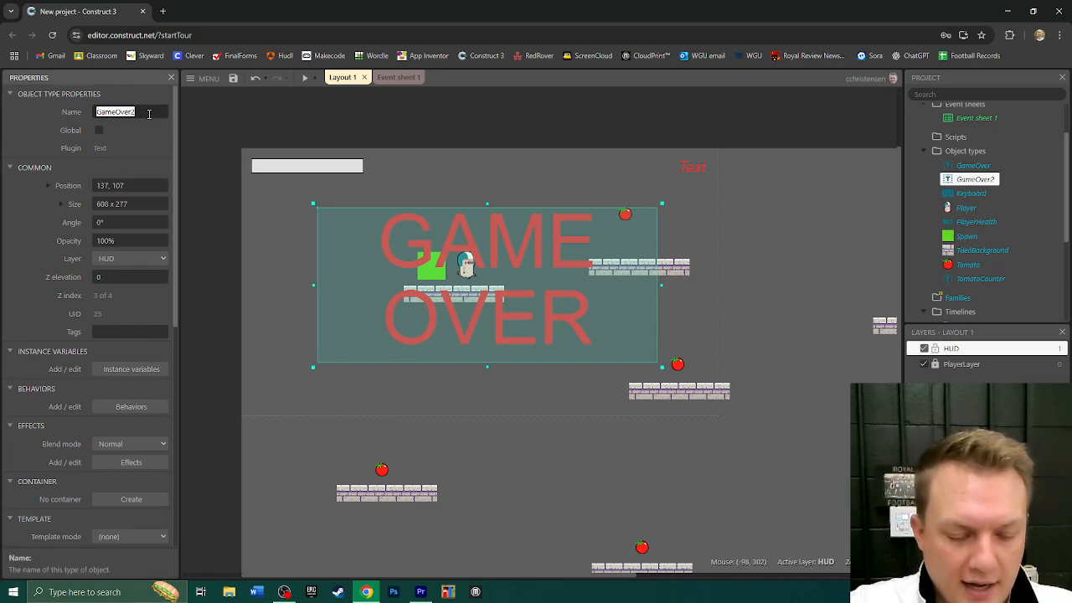
text(V)
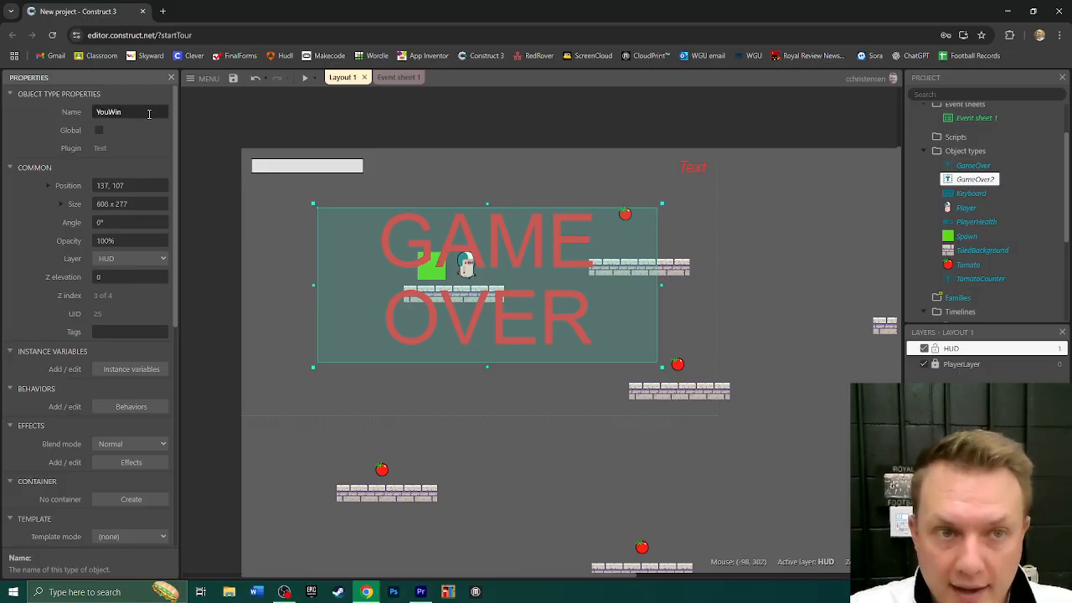
scroll(134, 156, down, 3)
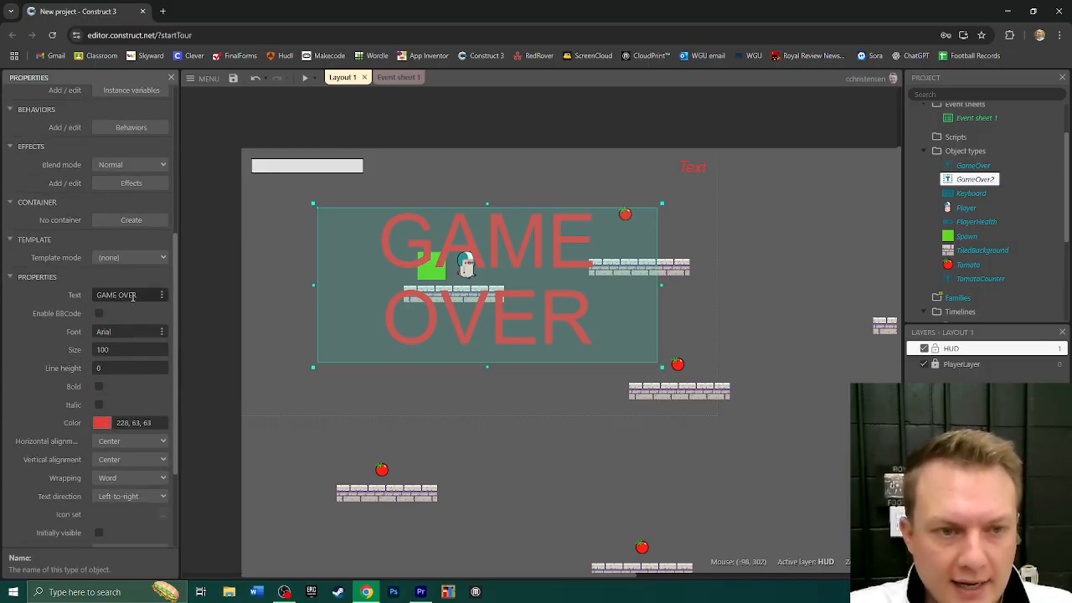
scroll(112, 272, down, 1)
click(138, 239)
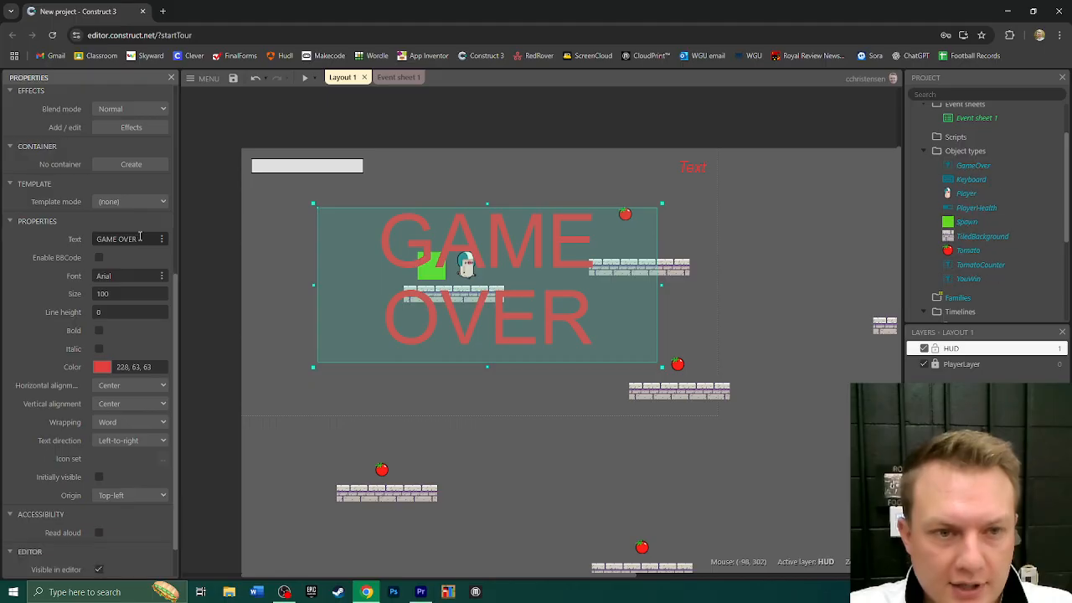
text(You)
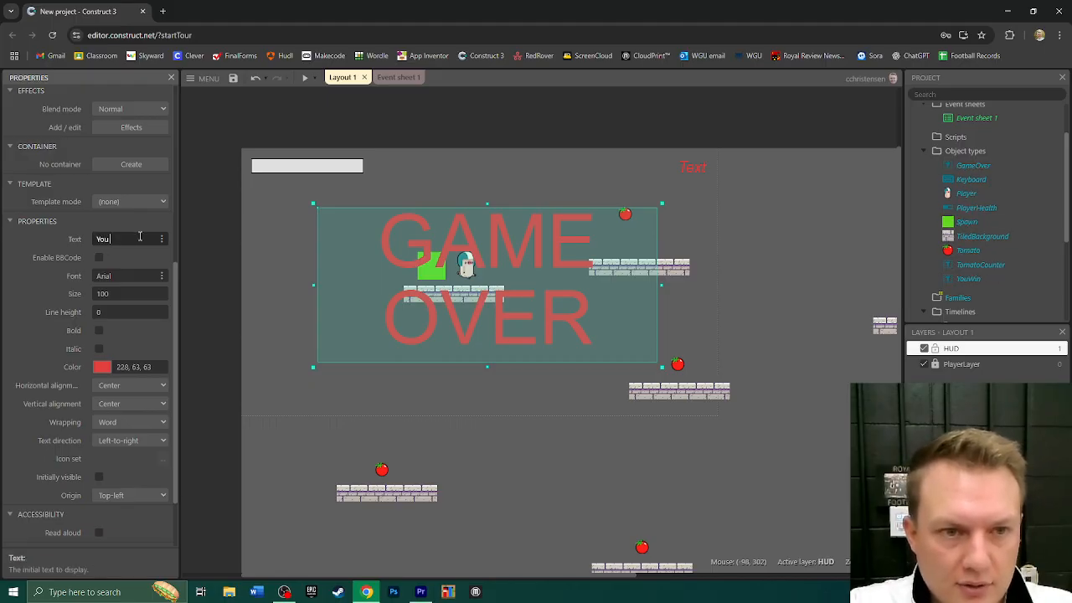
text( Win!)
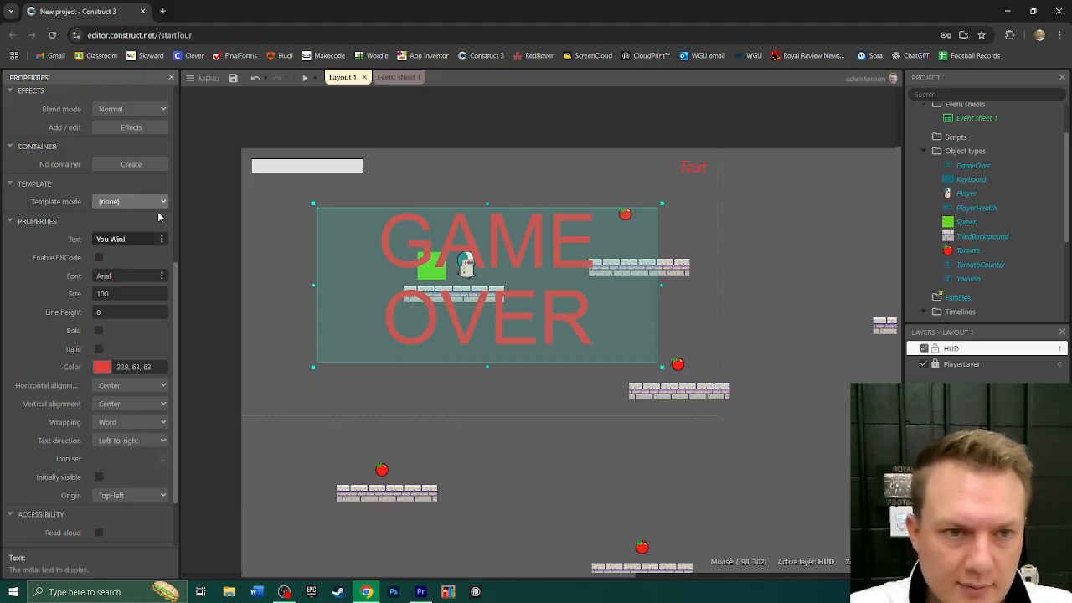
key(Return)
- Change the YouWin text color to bright green, RGB 57, 246, 19
click(101, 367)
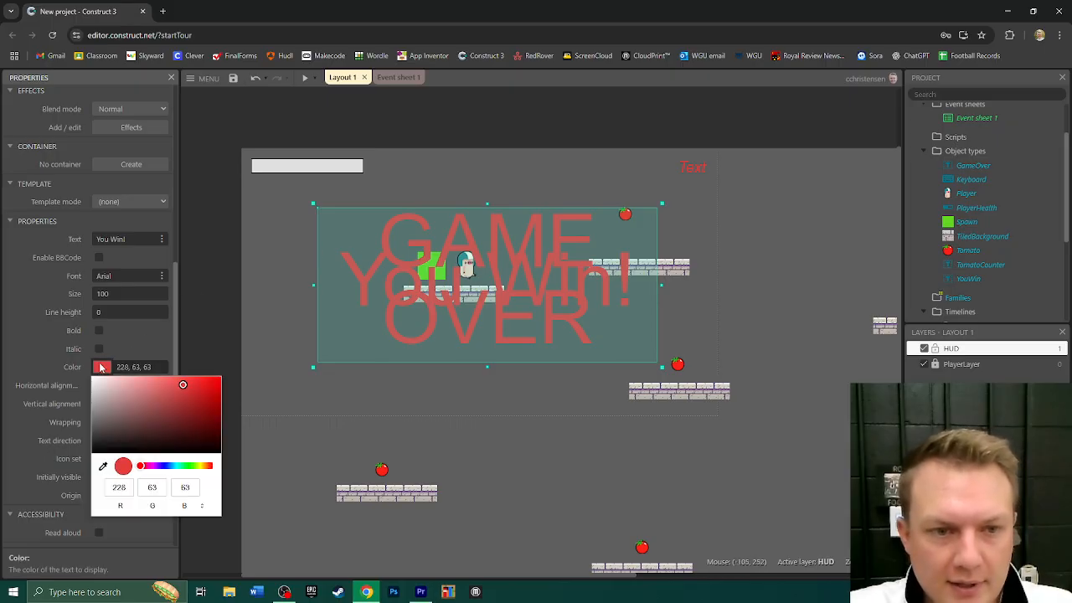
drag(191, 467, 190, 469)
click(208, 380)
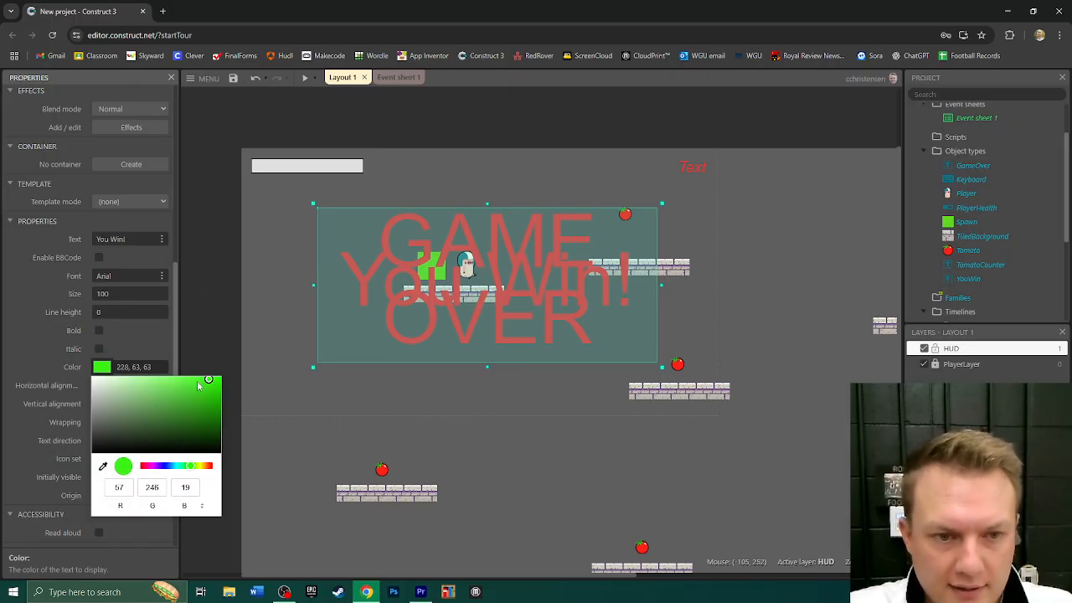
click(29, 343)
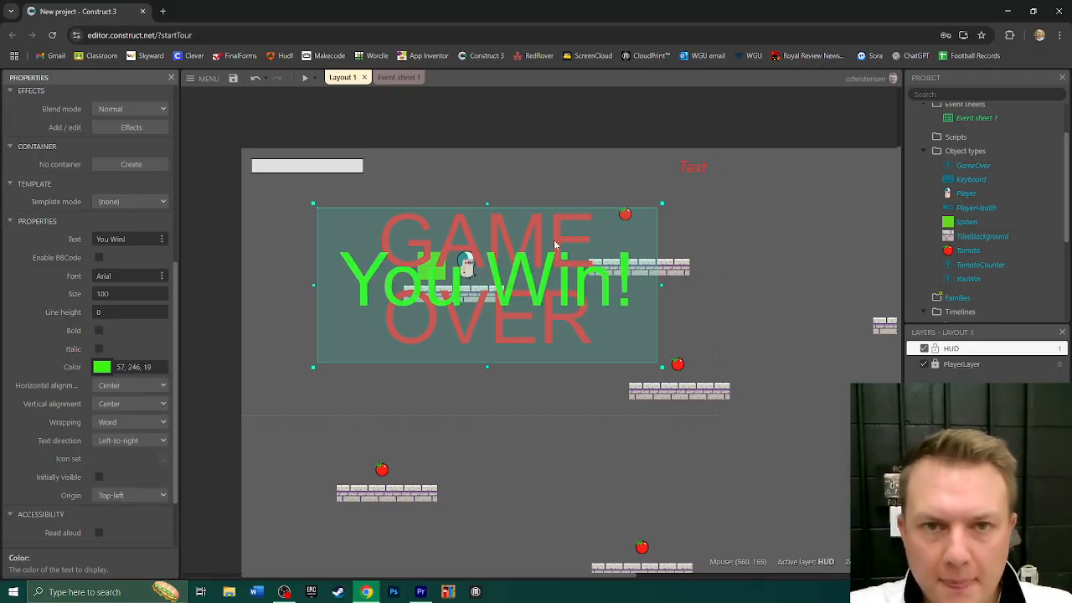
- Add an event to Event sheet 1 with a System Compare variable condition checking that TomatoNum equals 8
click(394, 77)
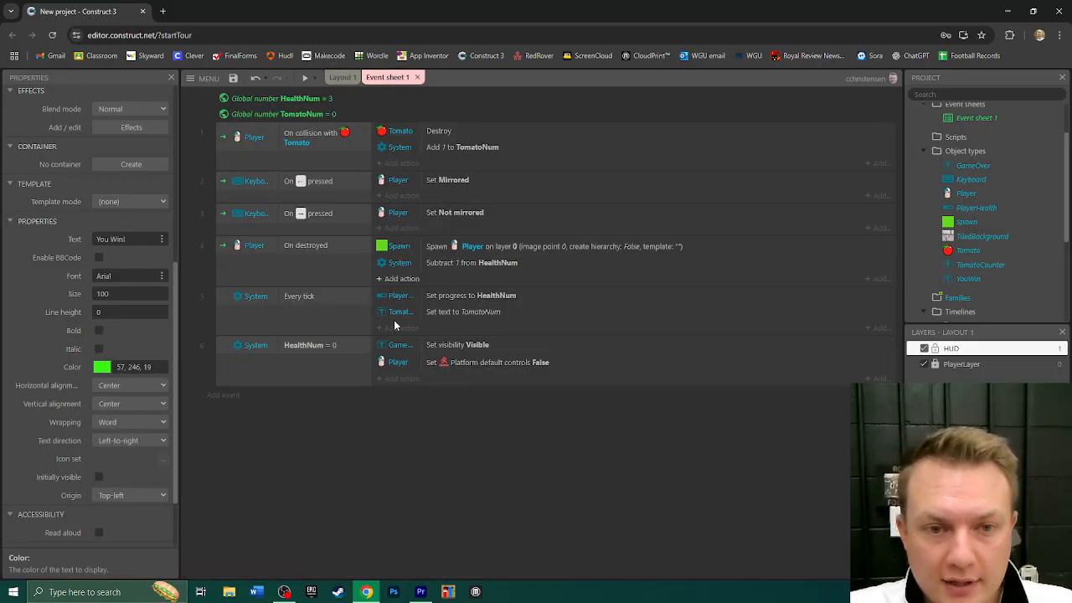
click(223, 396)
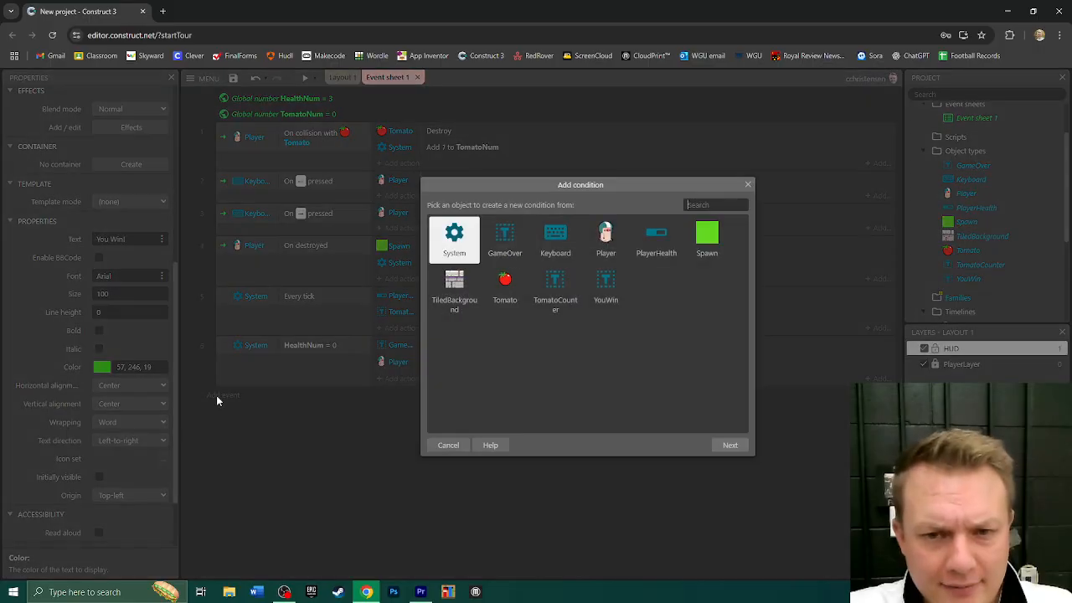
double_click(460, 238)
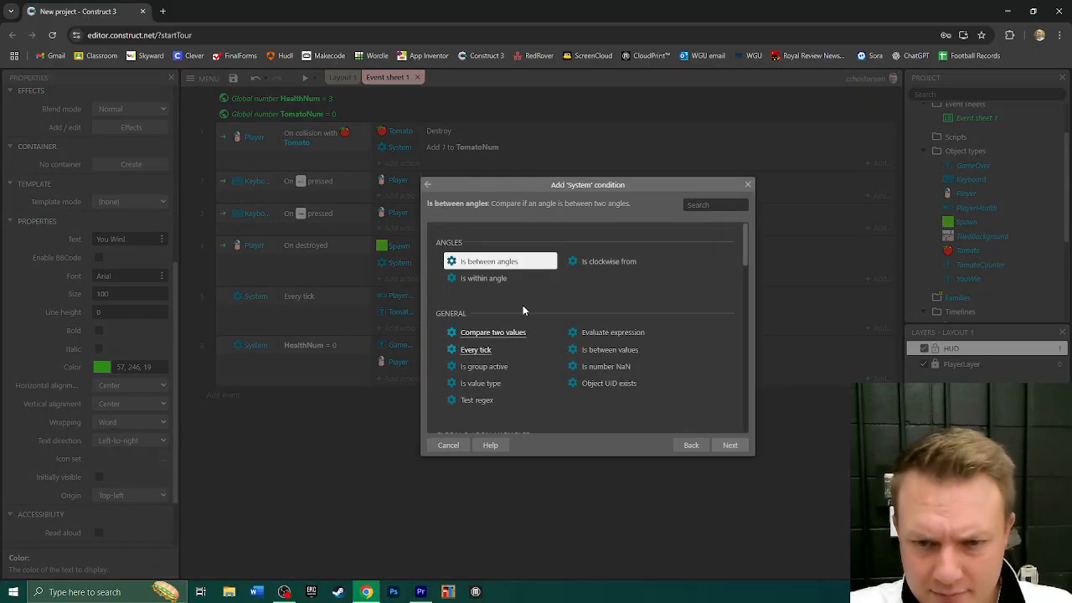
scroll(523, 307, down, 1)
scroll(524, 312, down, 1)
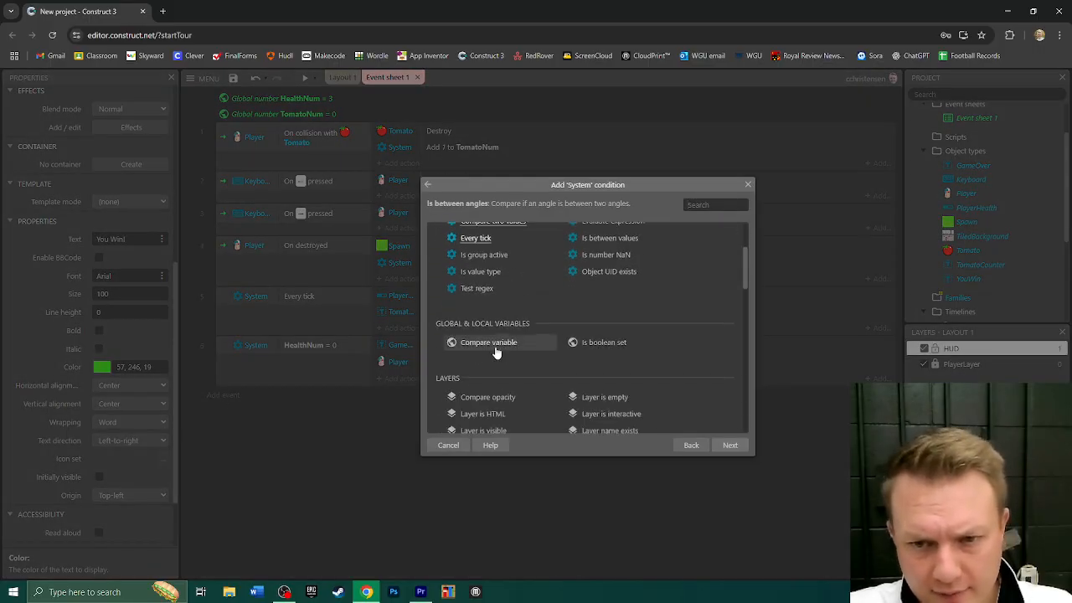
double_click(492, 343)
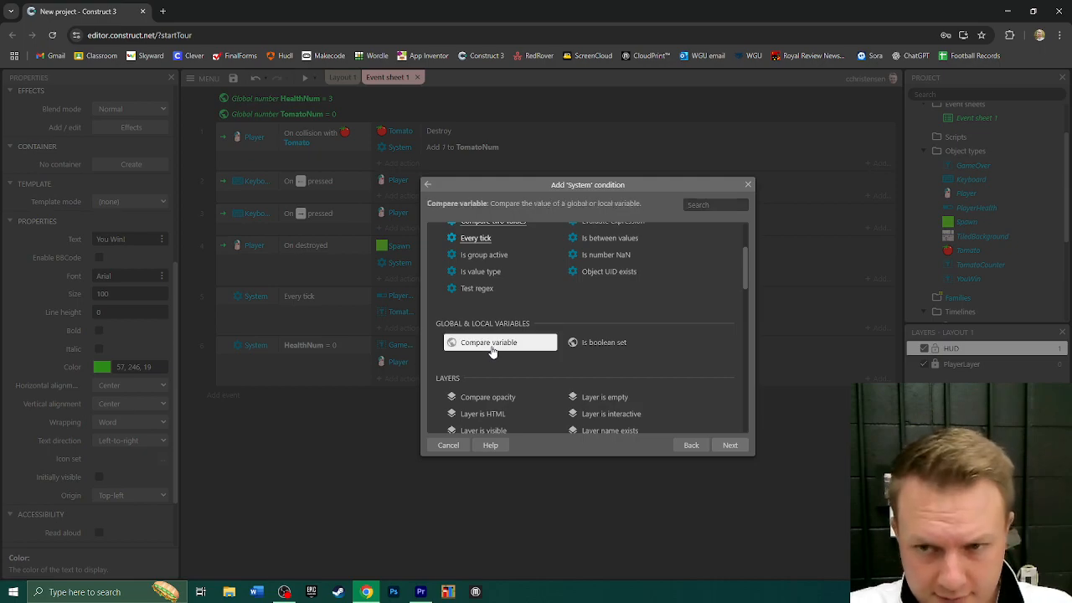
click(483, 253)
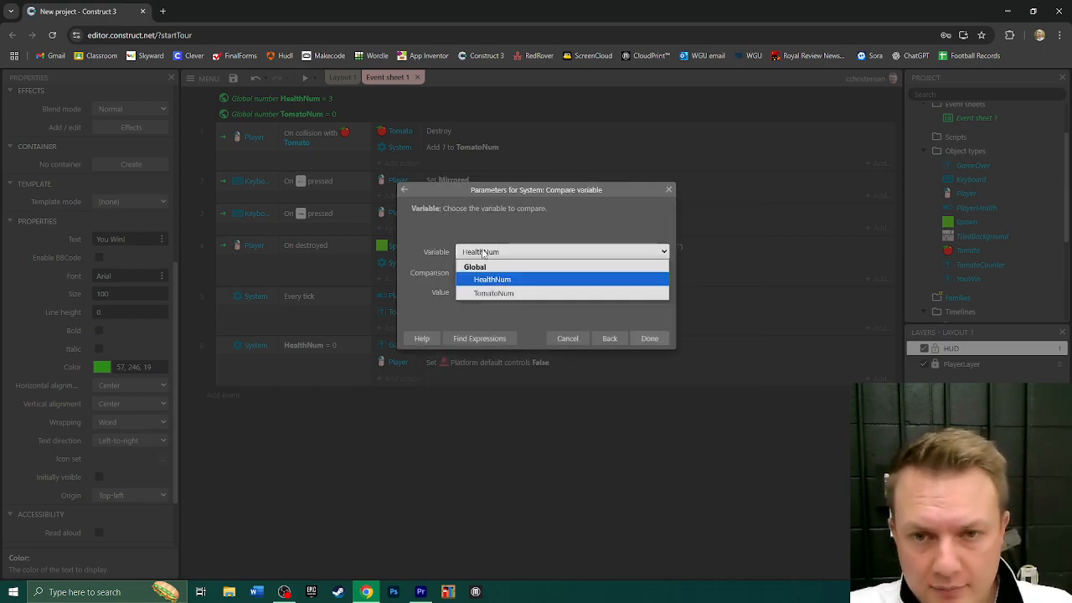
click(486, 292)
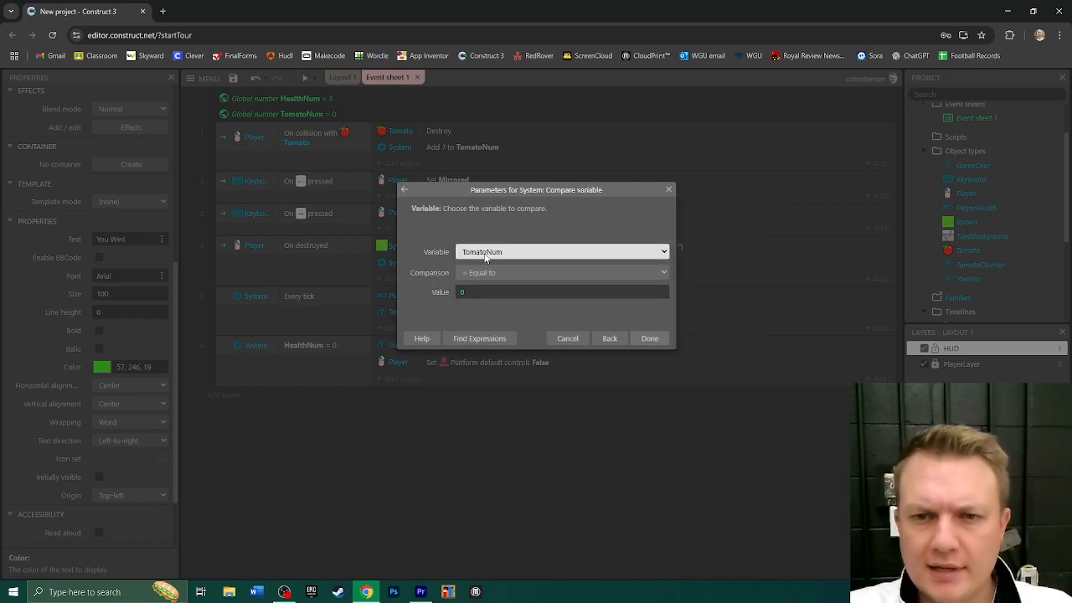
click(472, 293)
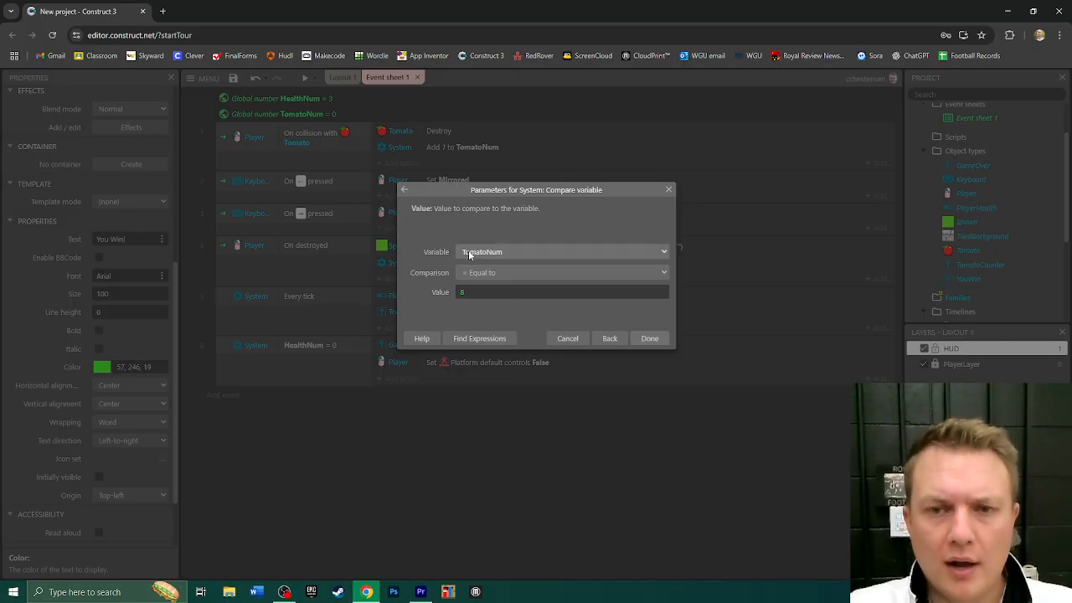
click(650, 338)
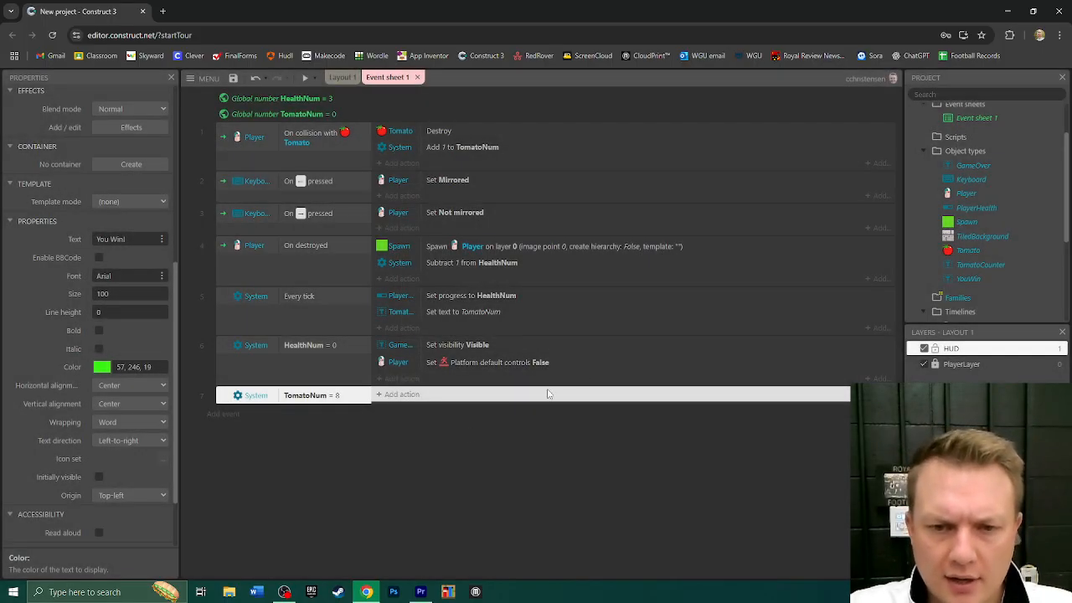
- Add an action to the TomatoNum = 8 event that sets the YouWin text's visibility to Visible
click(393, 396)
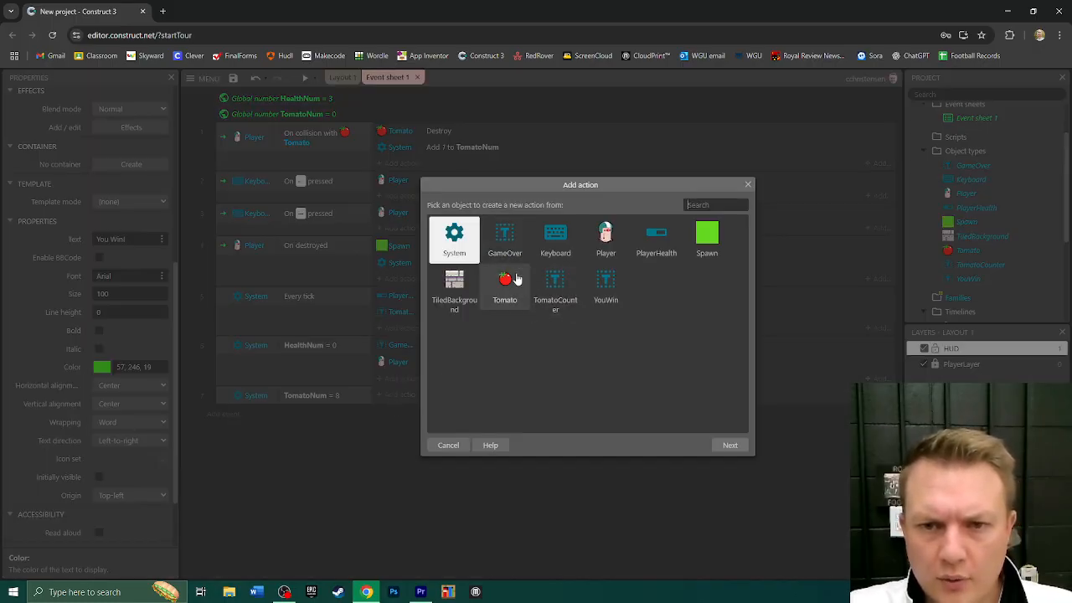
double_click(607, 285)
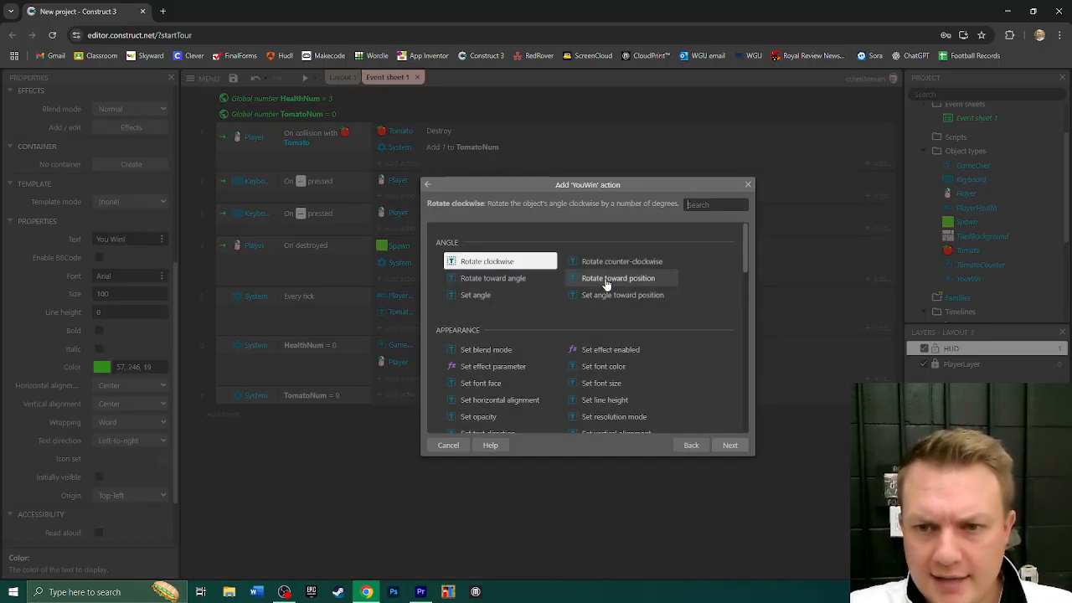
text(vis)
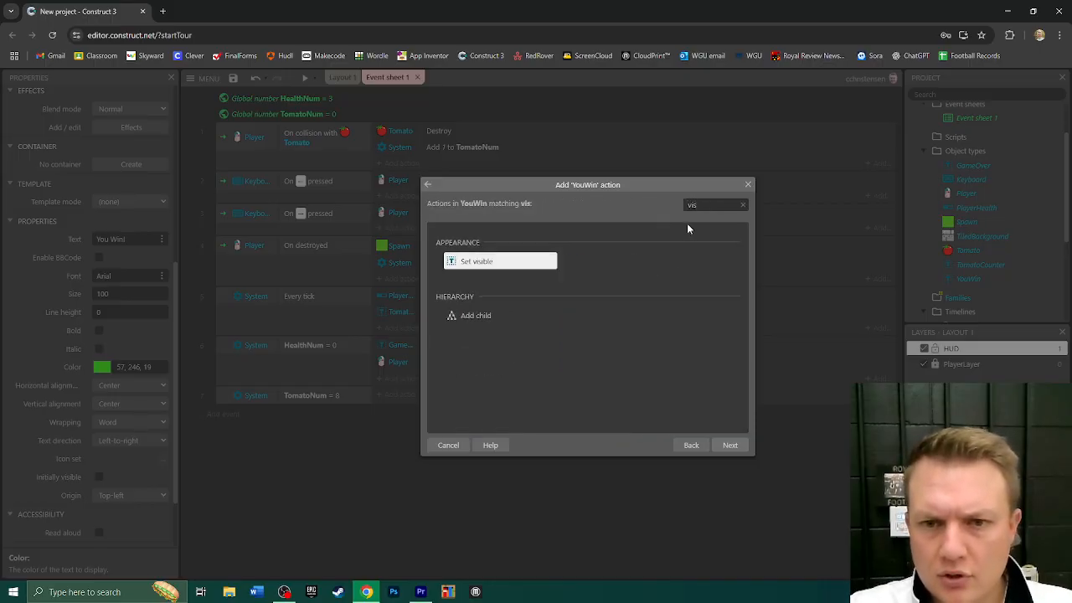
double_click(471, 263)
click(647, 337)
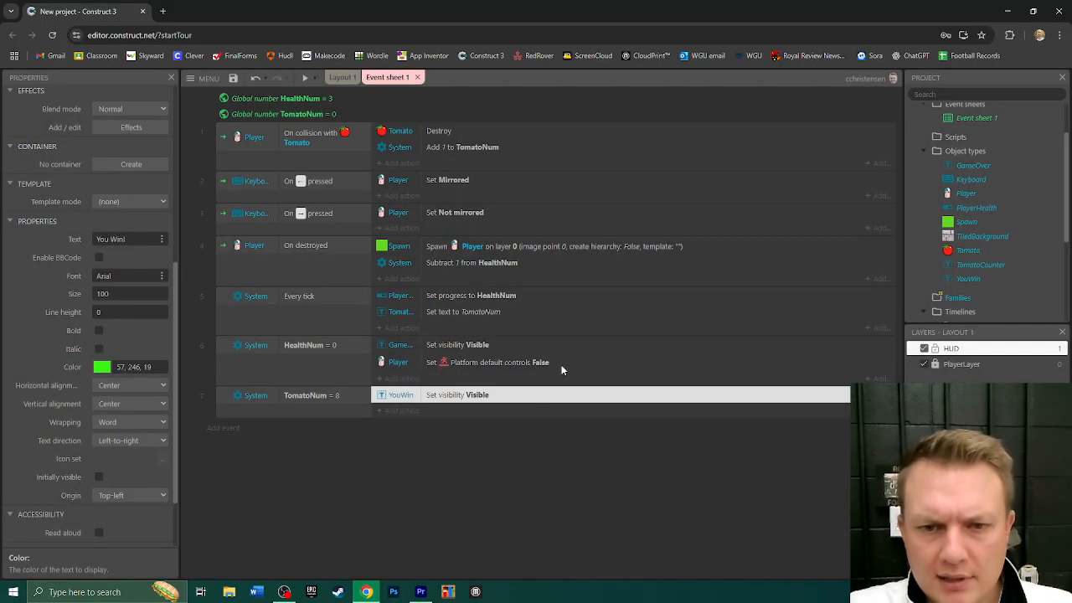
- Add a Player action to the TomatoNum = 8 event that sets the Platform default controls to False
click(400, 410)
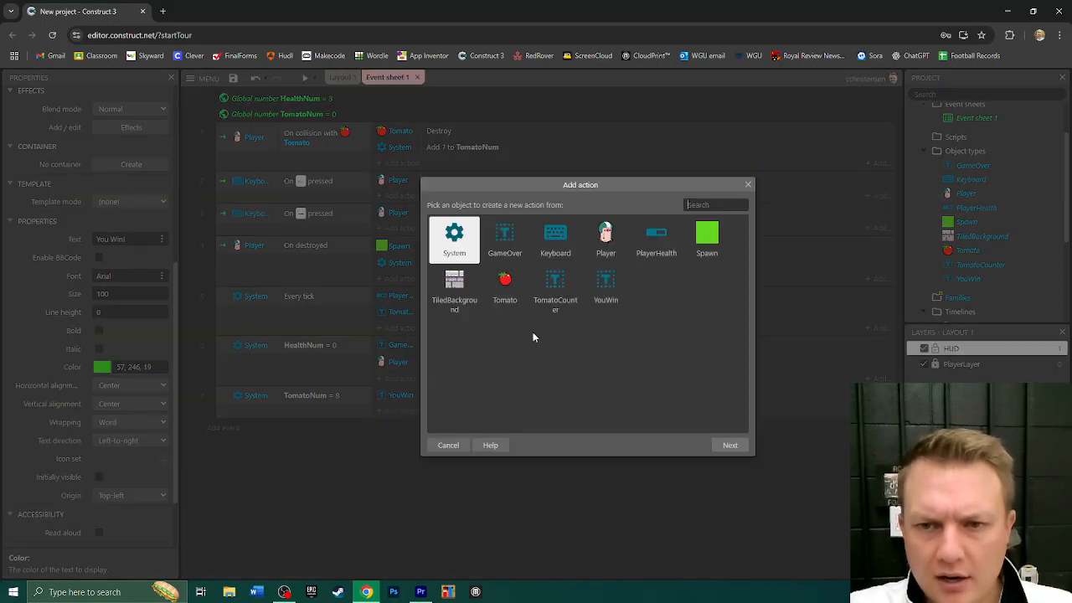
double_click(606, 235)
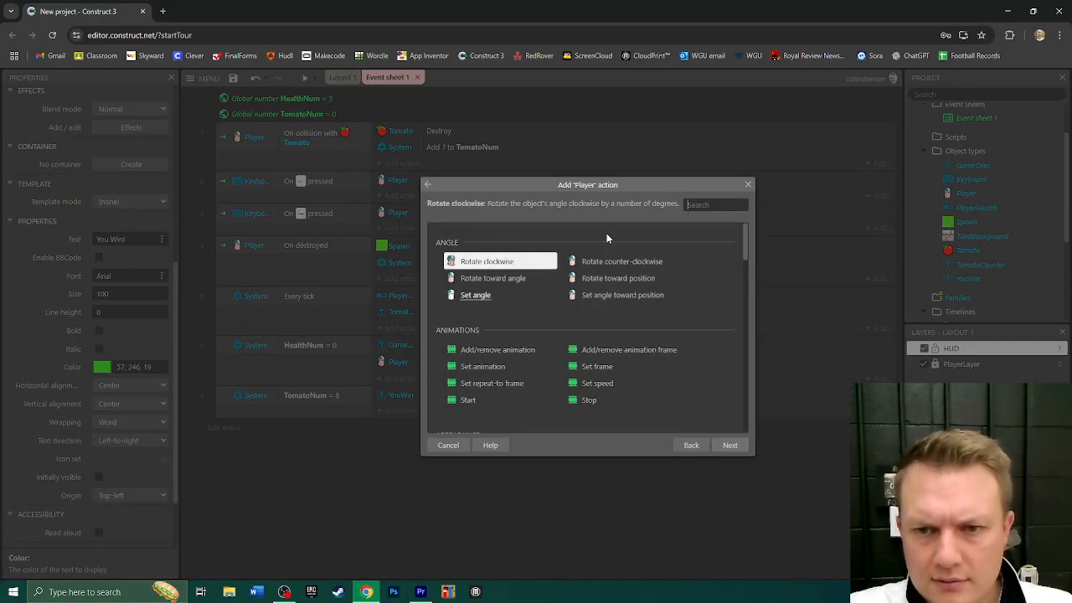
text(def)
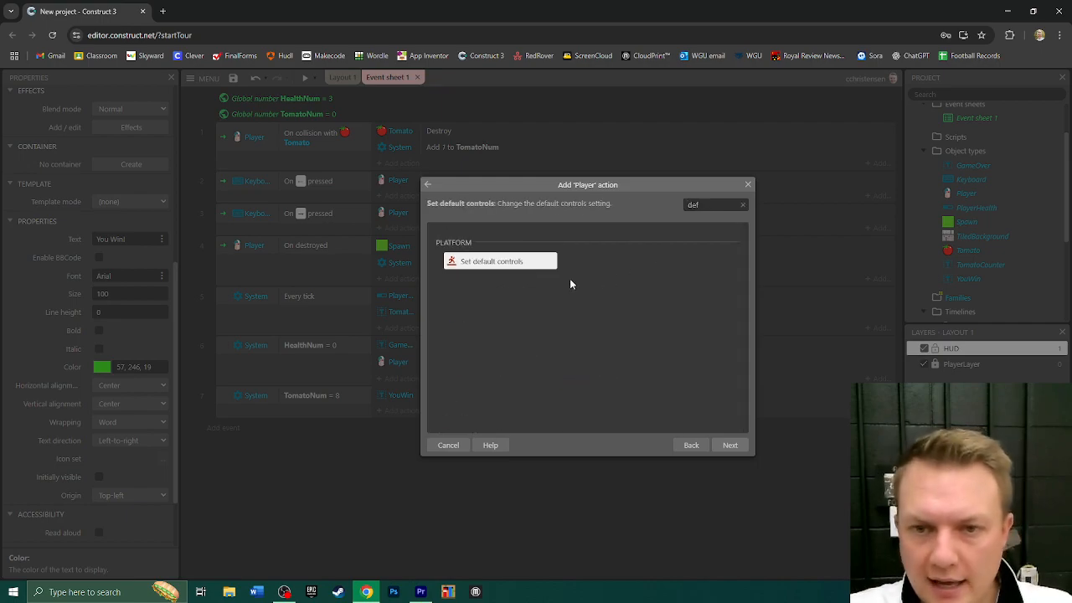
double_click(492, 265)
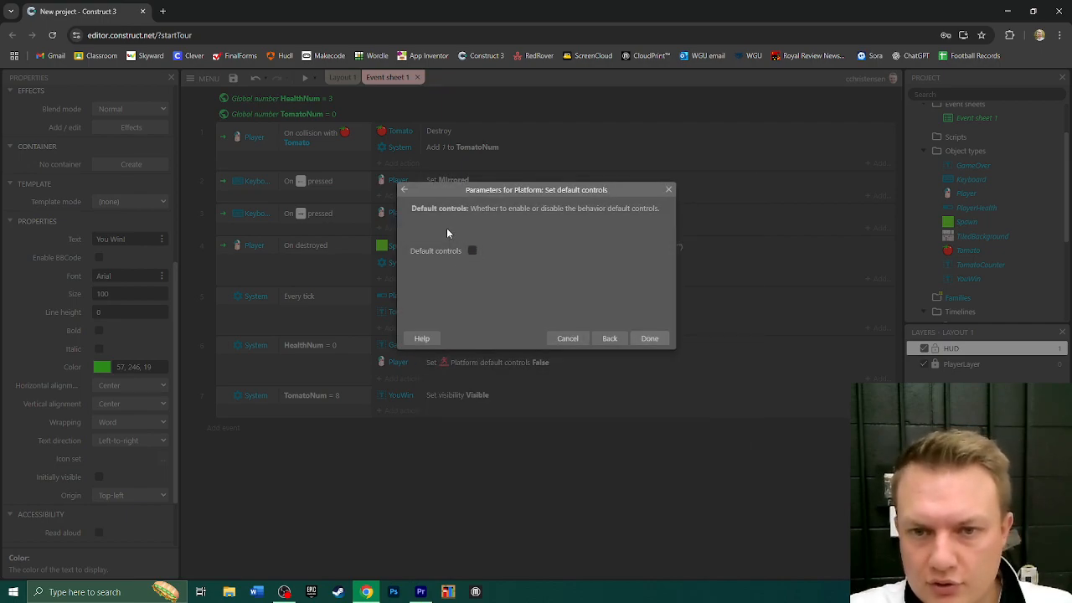
click(650, 338)
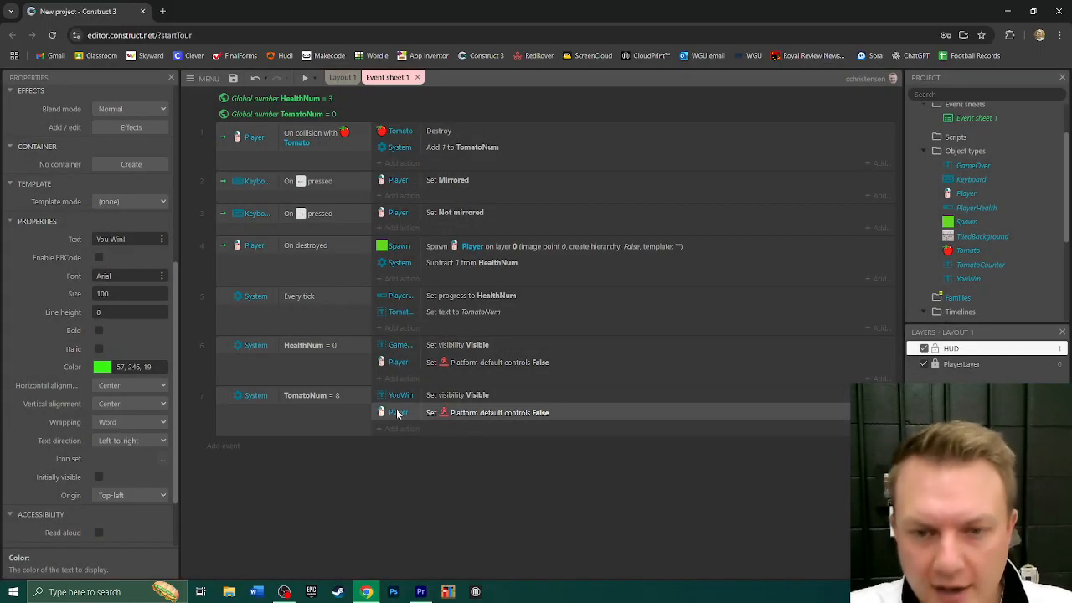
- Test the win condition in a game preview by collecting all eight tomatoes, close the preview and return to Layout 1
click(305, 77)
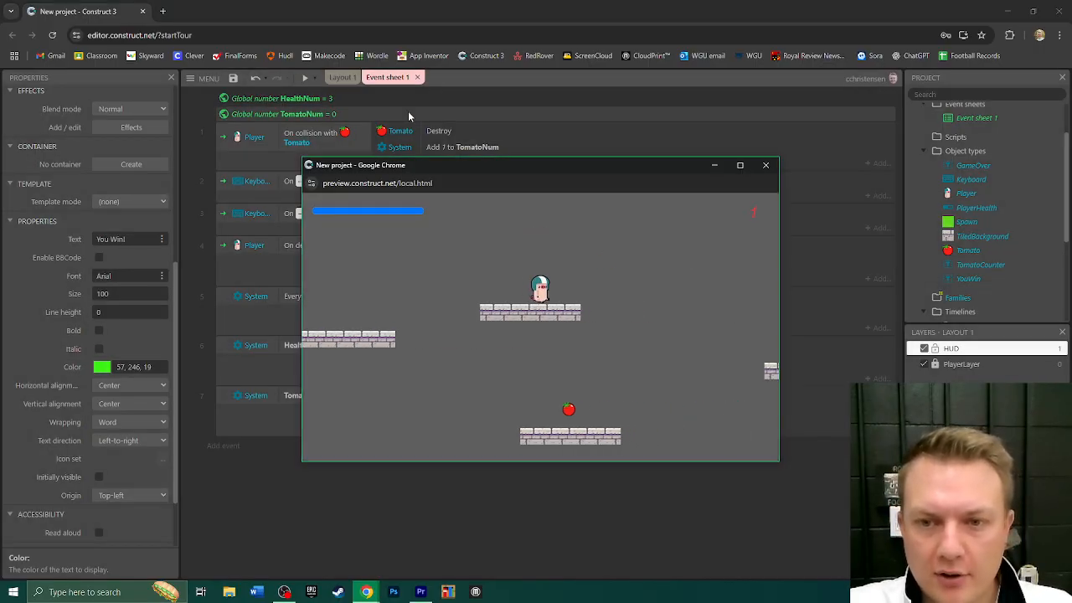
key(Right)
key(Left)
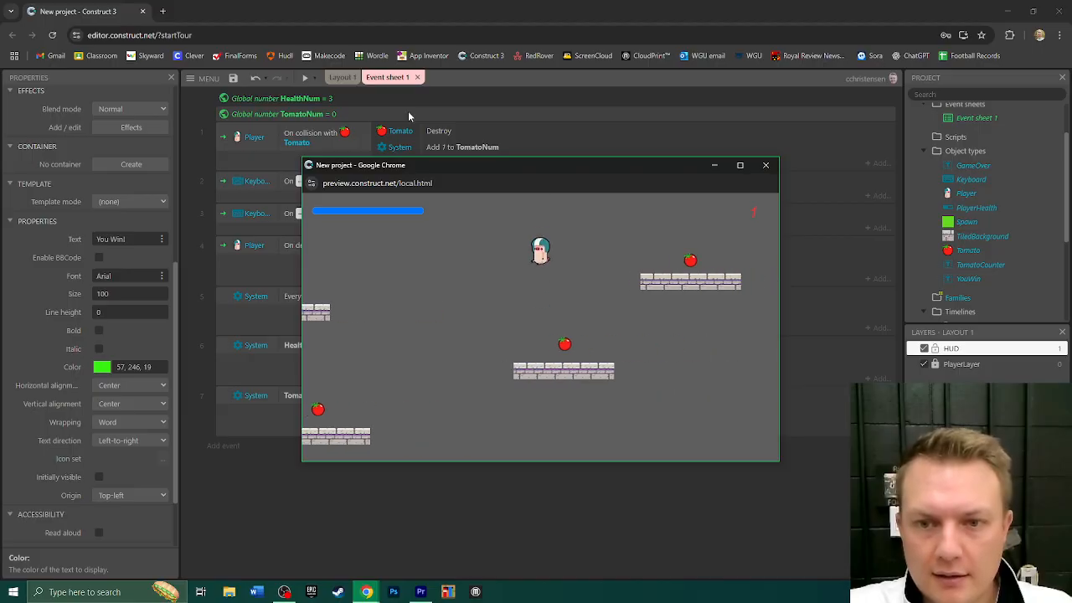
key(Right)
key(Up)
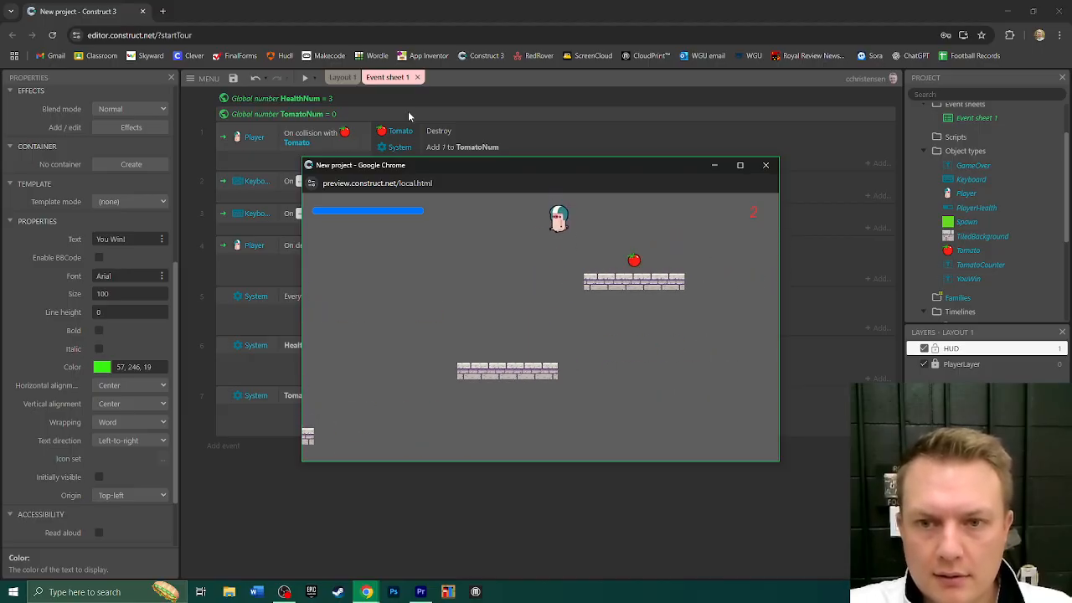
key(Left)
key(Up)
key(Right)
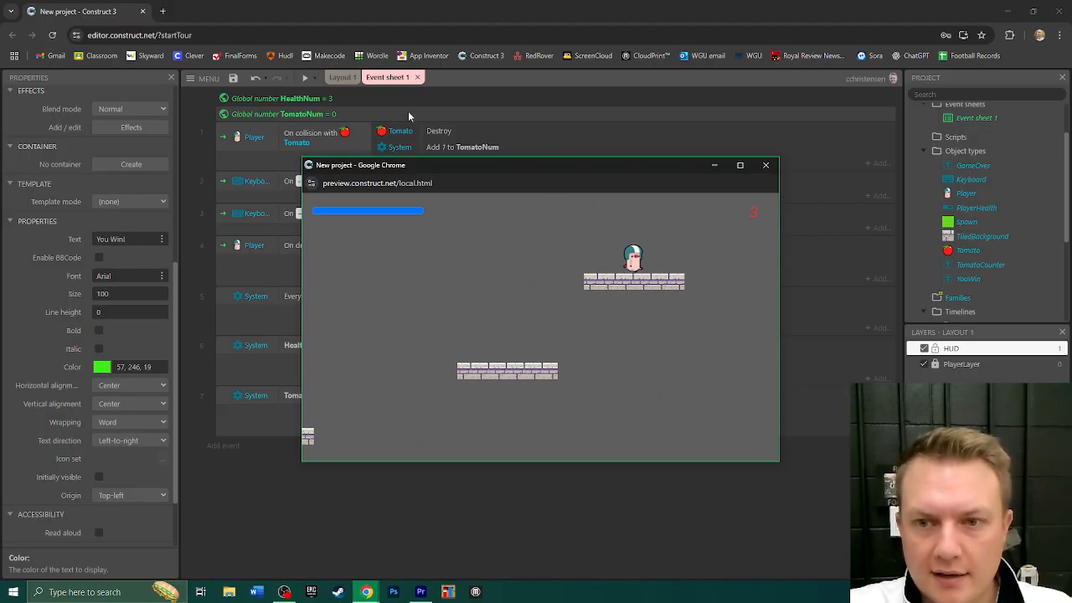
key(Left)
key(Up)
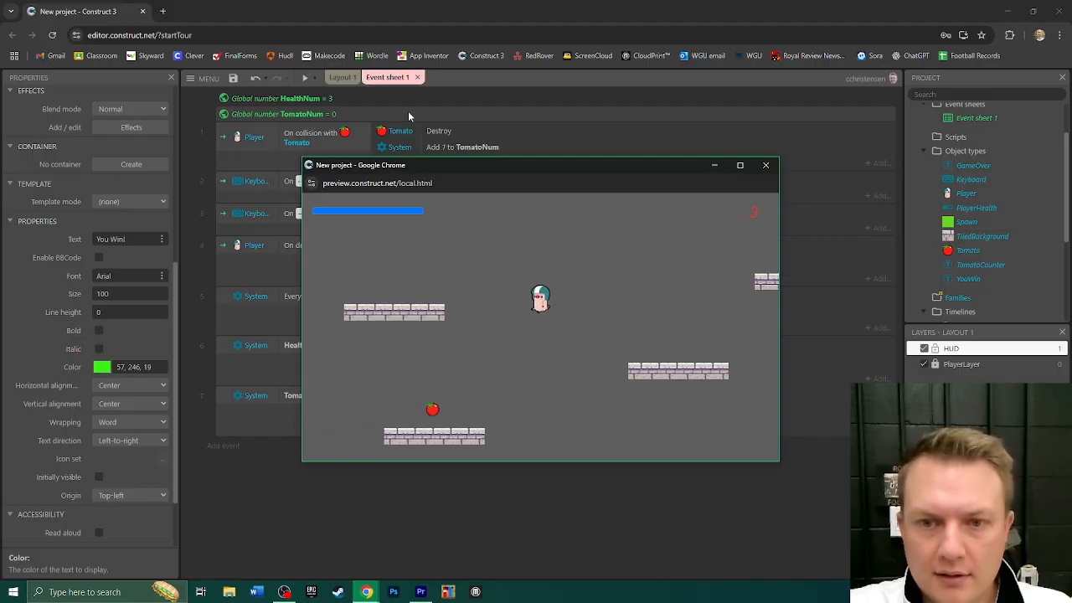
key(Up)
key(Right)
key(Left)
key(Right)
key(Up)
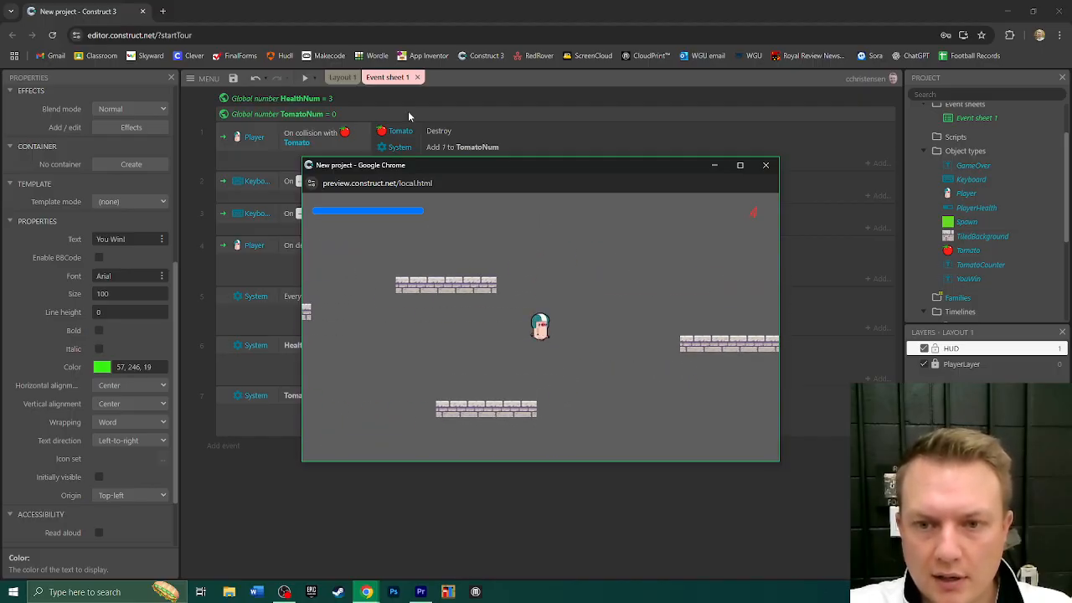
key(Right)
key(Up)
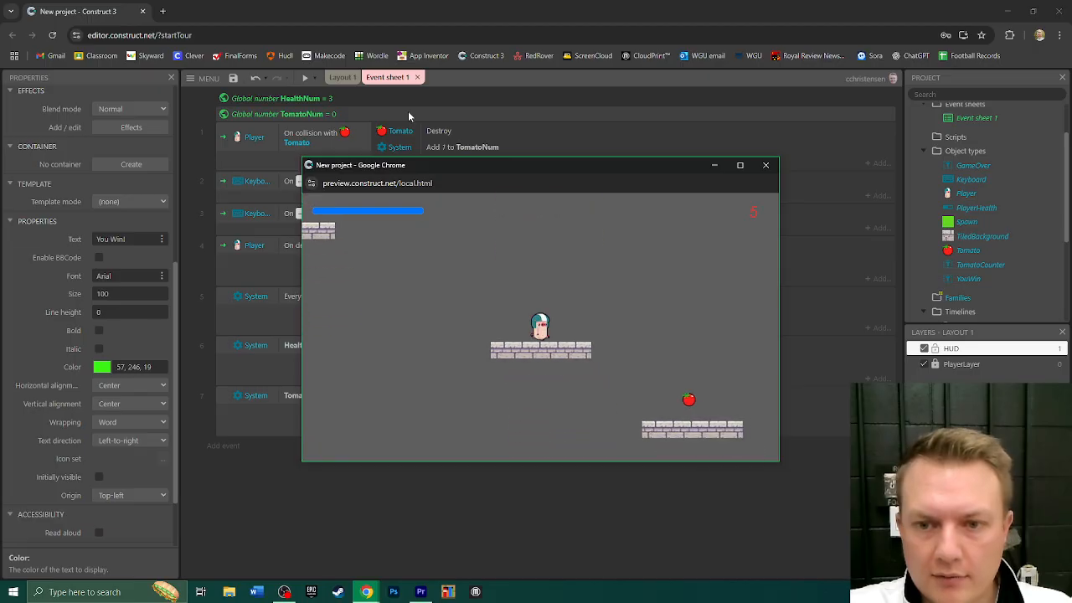
key(Right)
key(Up)
key(Left)
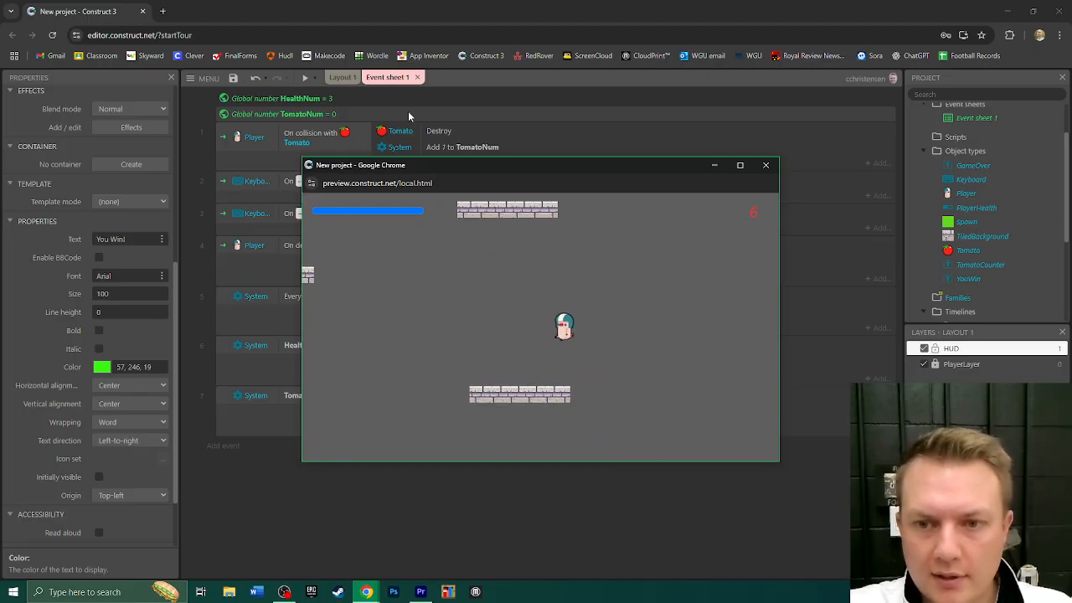
key(Up)
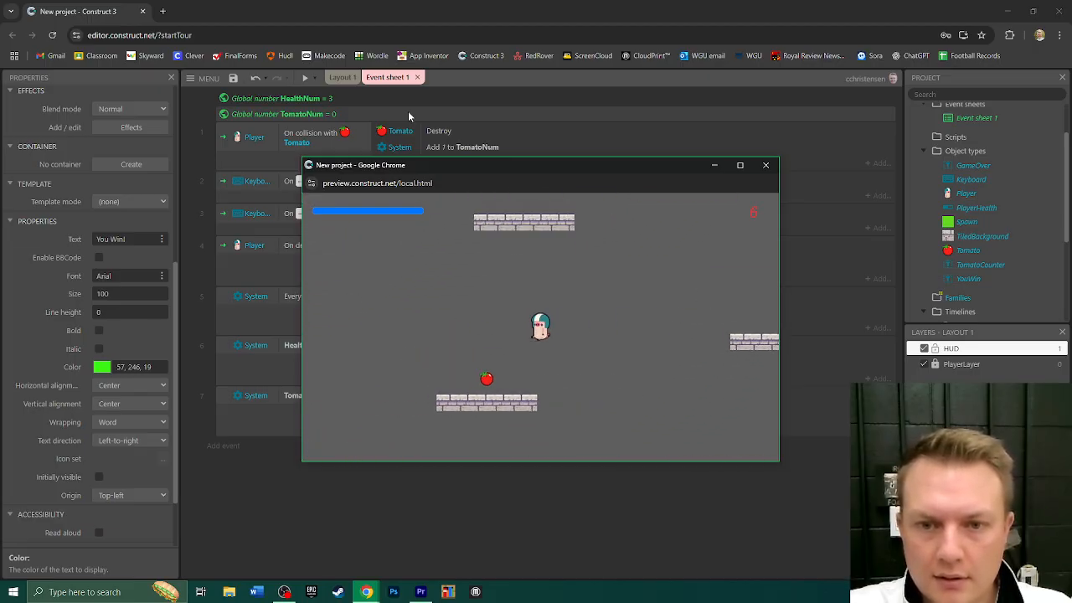
key(Left)
key(Up)
key(Up)
key(Left)
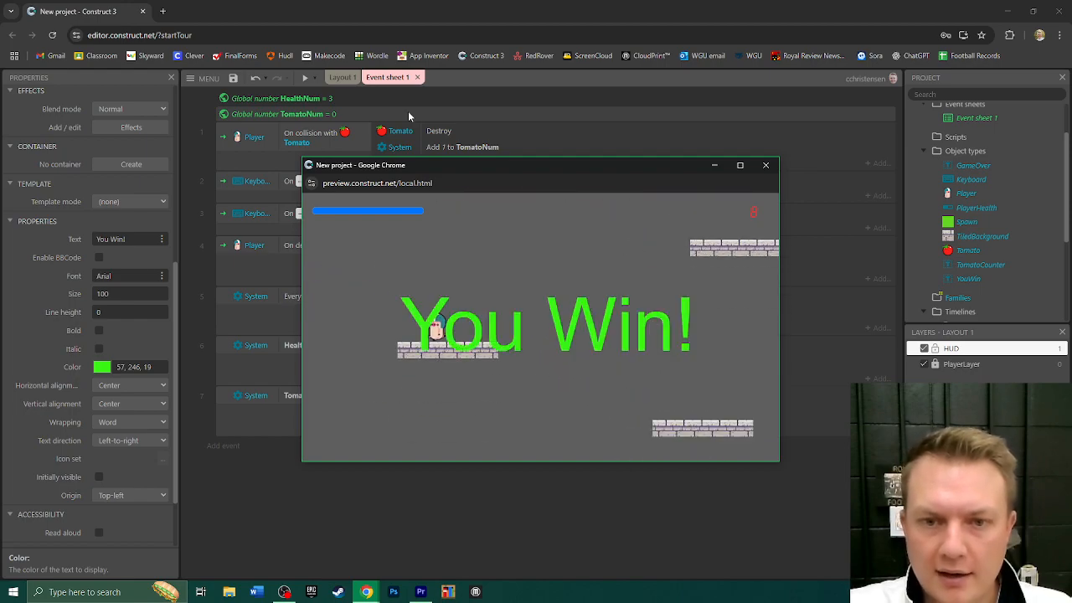
click(767, 166)
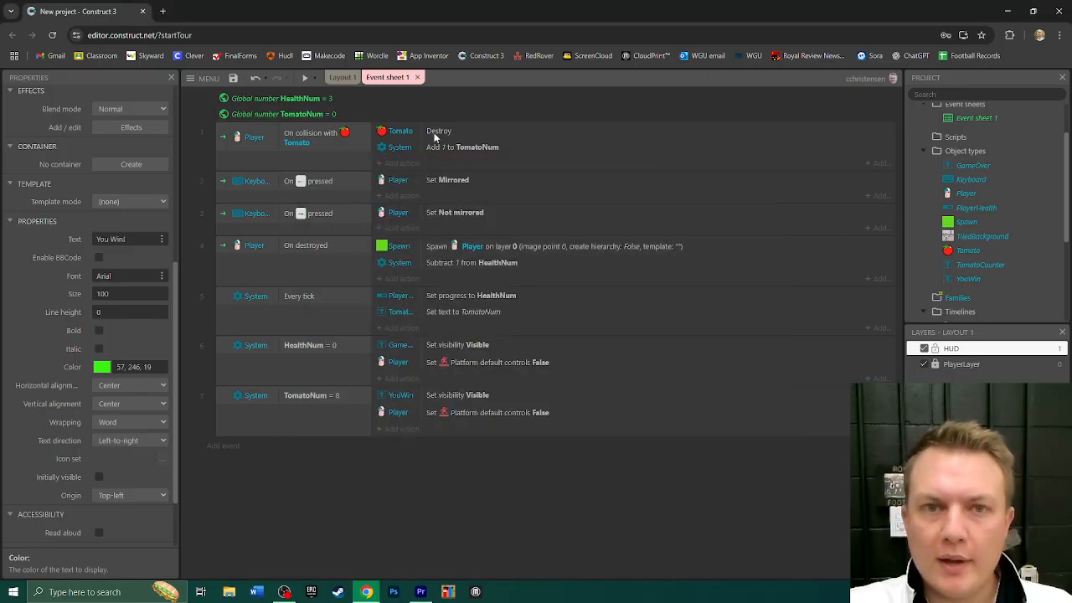
click(343, 77)
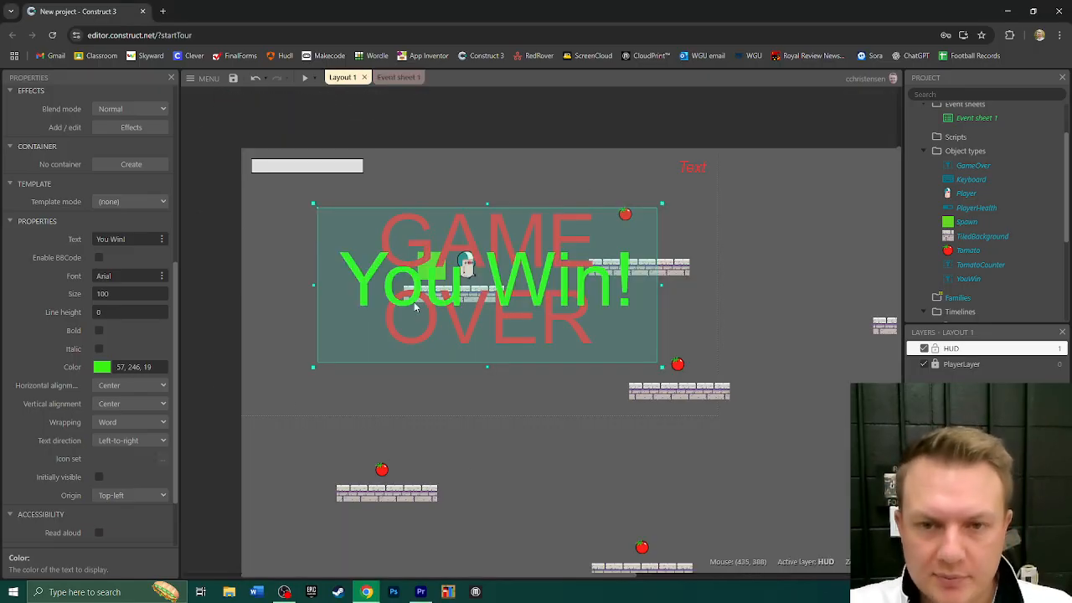